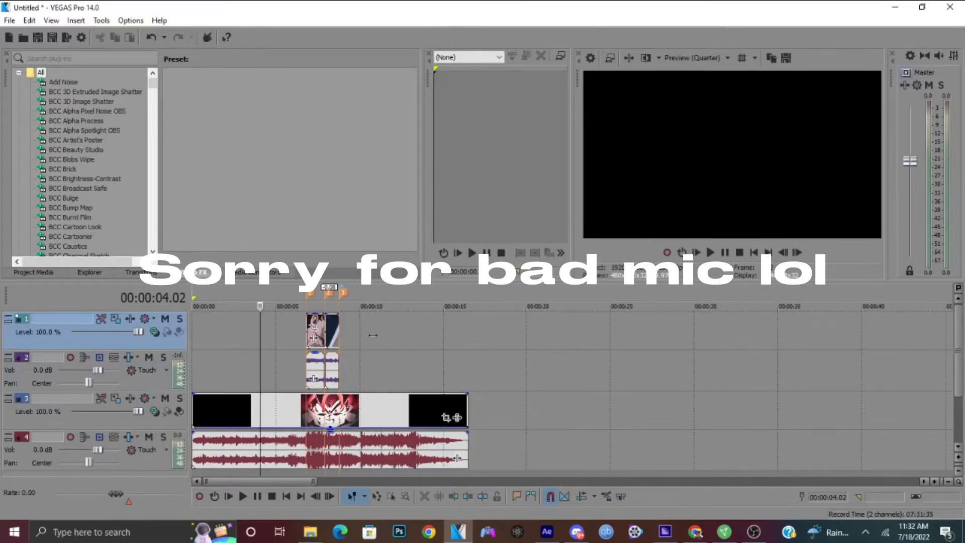
scroll(372, 335, "up", 3)
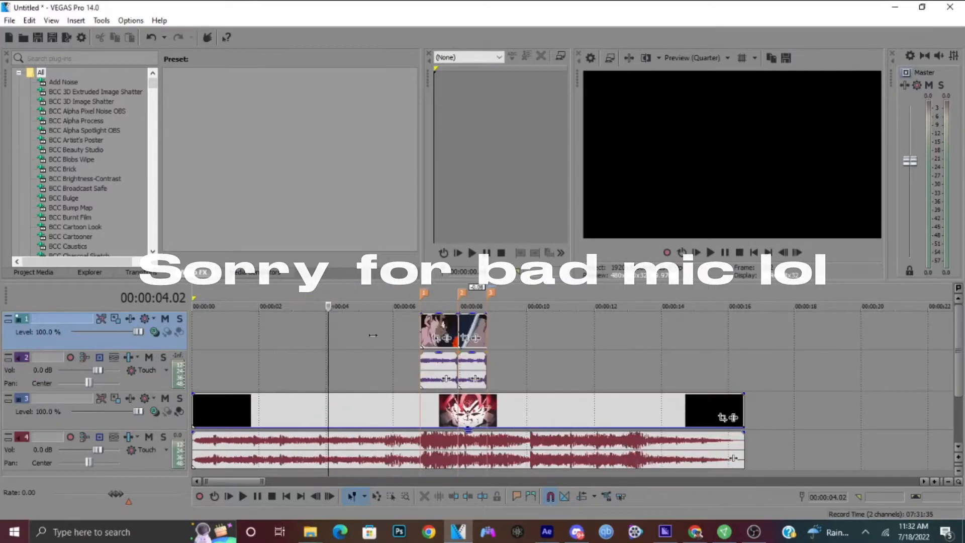
scroll(574, 336, "down", 1)
scroll(574, 336, "up", 3)
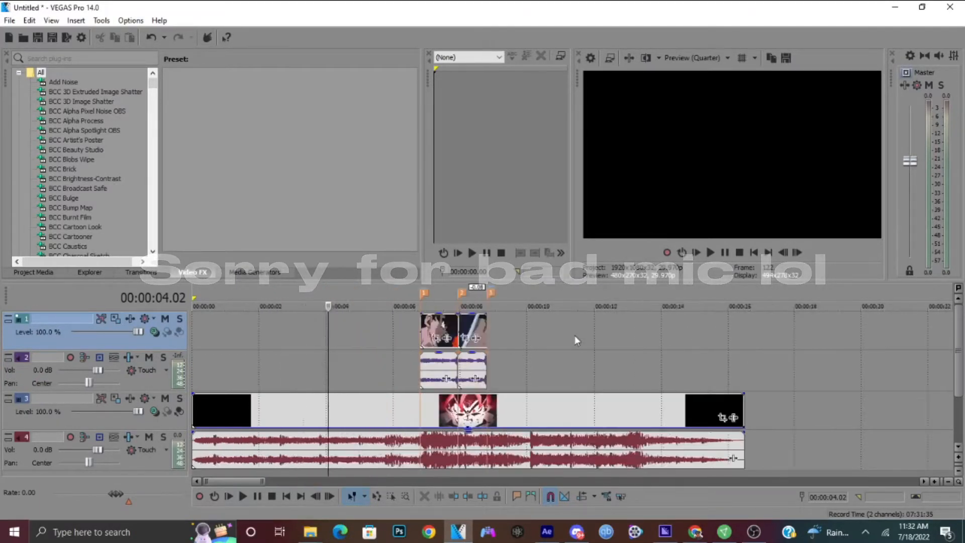
left_click(647, 346)
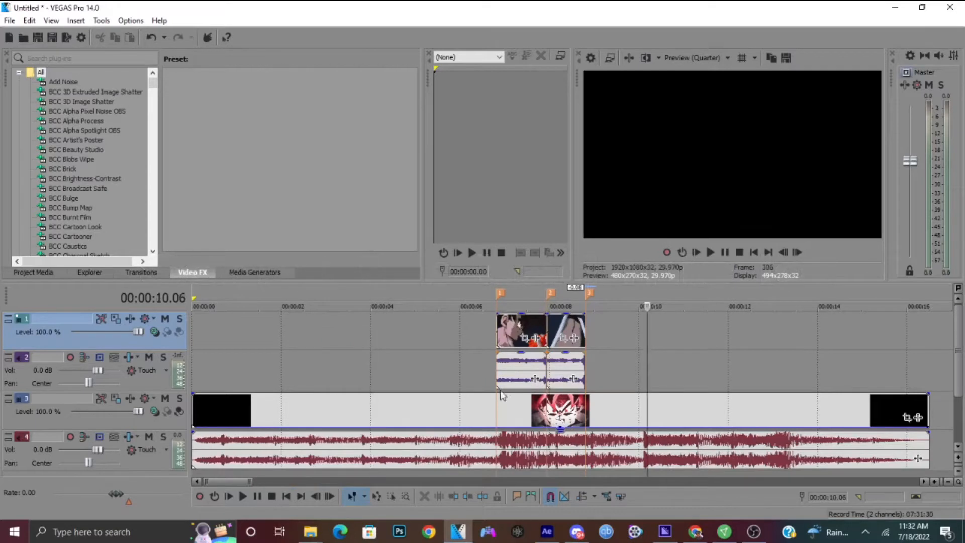
left_click(15, 415)
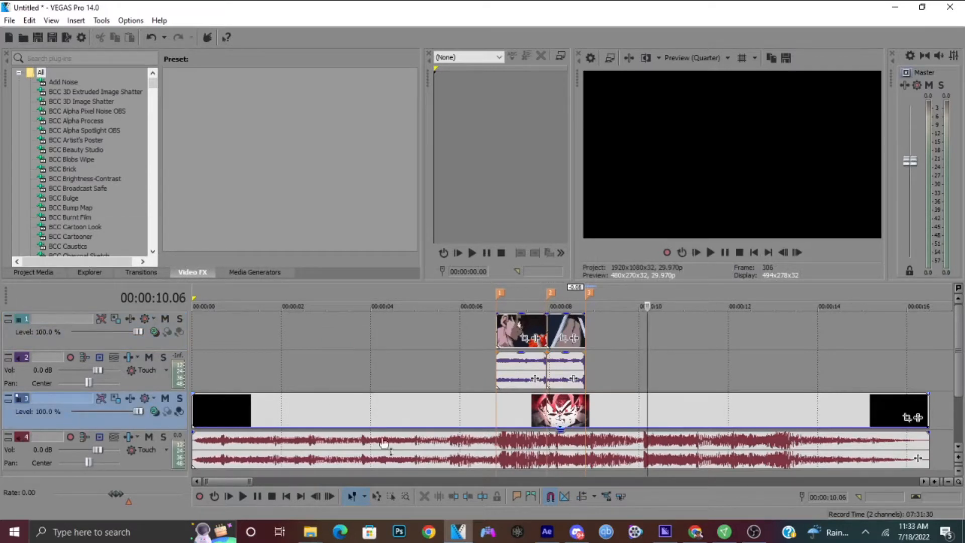
left_click(638, 389)
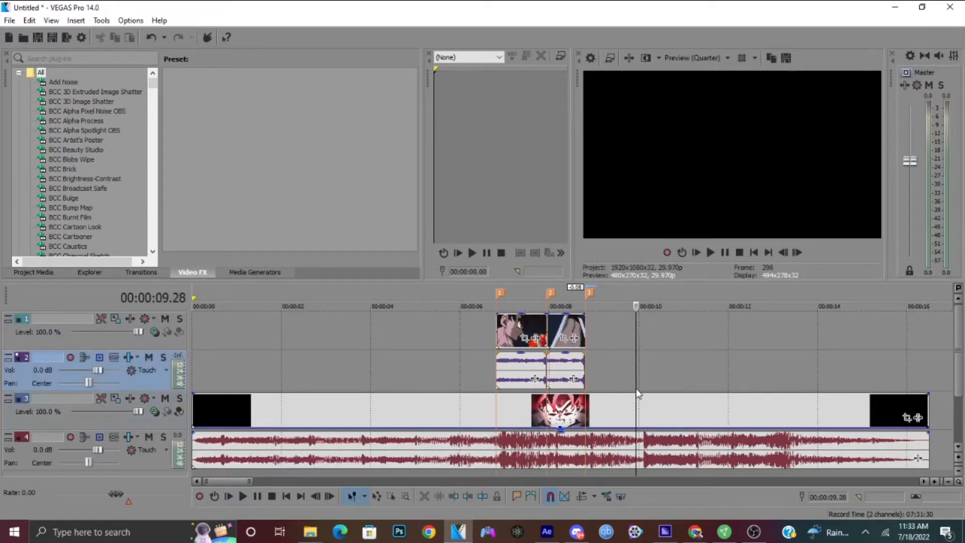
scroll(639, 389, "down", 1)
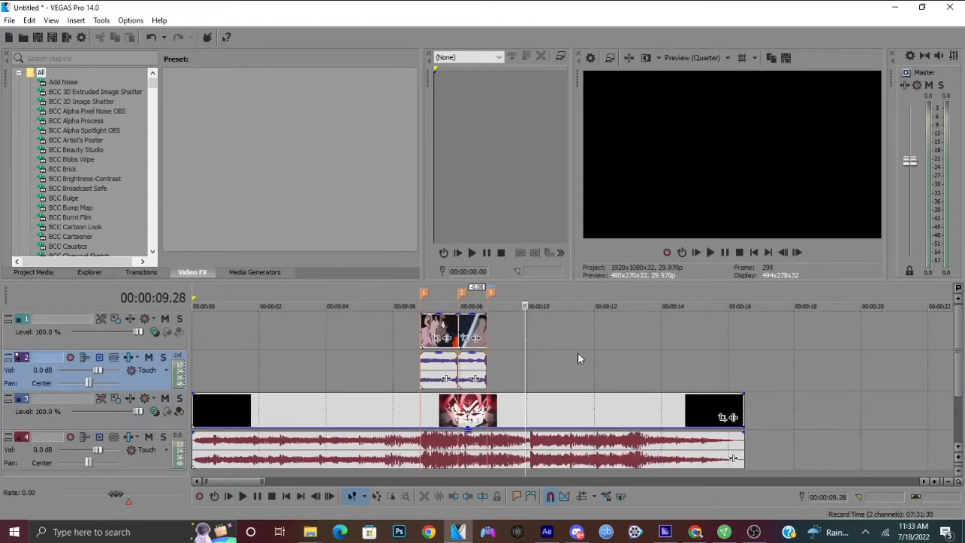
- Undo the earlier clip edits until the long source clip is back on the top video track in its original place
scroll(578, 353, "down", 2)
key("ctrl+z")
key("ctrl+z")
key("ctrl+z")
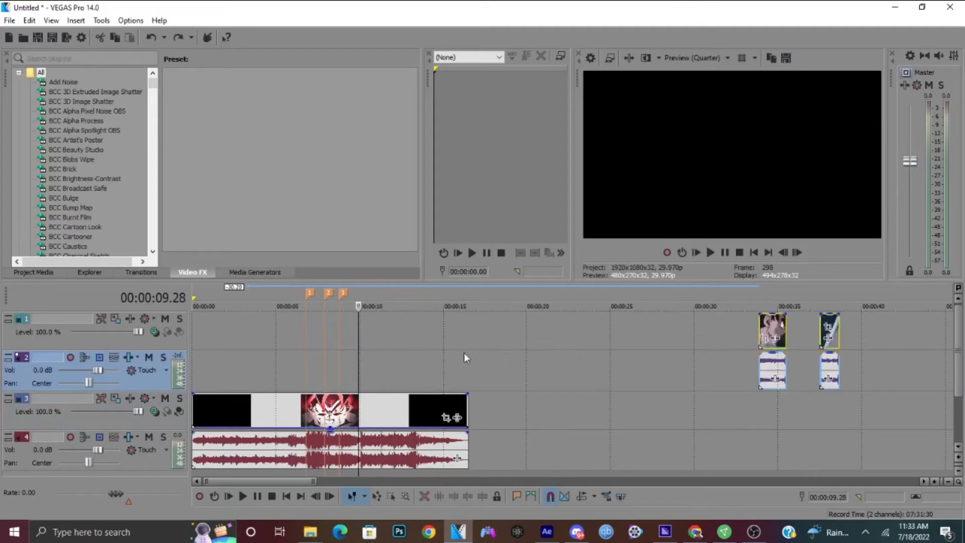
left_click_drag(509, 334, 585, 339)
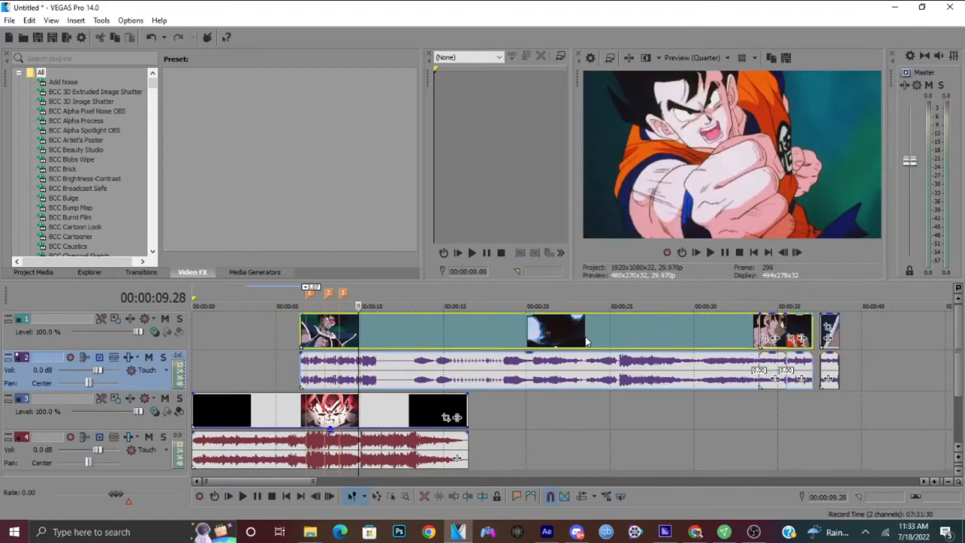
key("ctrl+z")
- Split the long source clip at 00:00:24.04, where the shot changes from the face close-up to the standing figure
left_click(597, 337)
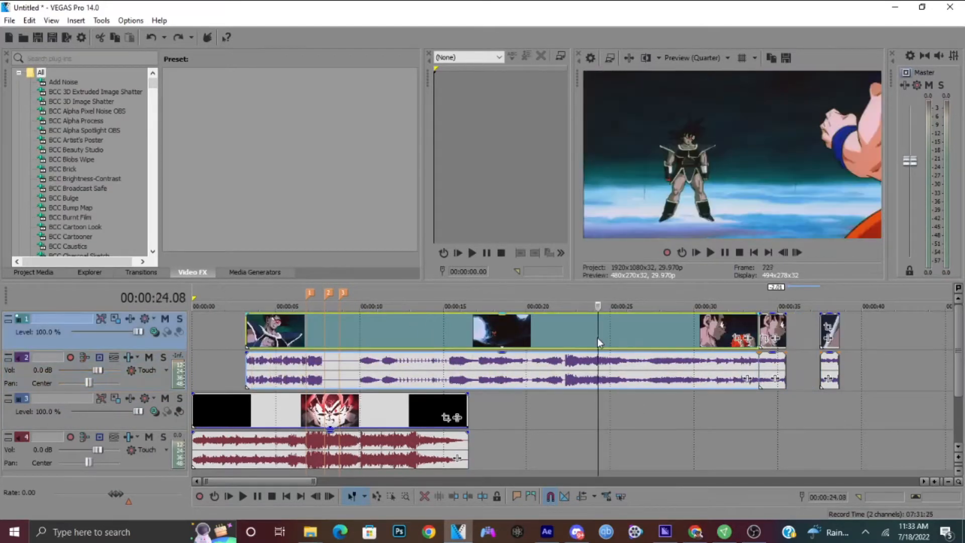
key("Right")
key("Right")
key("Right")
key("Right")
key("Right")
key("Right")
key("Right")
key("Right")
key("Right")
key("Left")
key("Left")
key("Left")
key("Left")
key("Left")
key("Left")
key("Left")
key("Left")
key("Left")
key("Left")
key("Left")
key("Left")
key("Left")
key("Left")
key("Left")
key("Left")
key("Left")
key("Left")
key("Left")
key("Left")
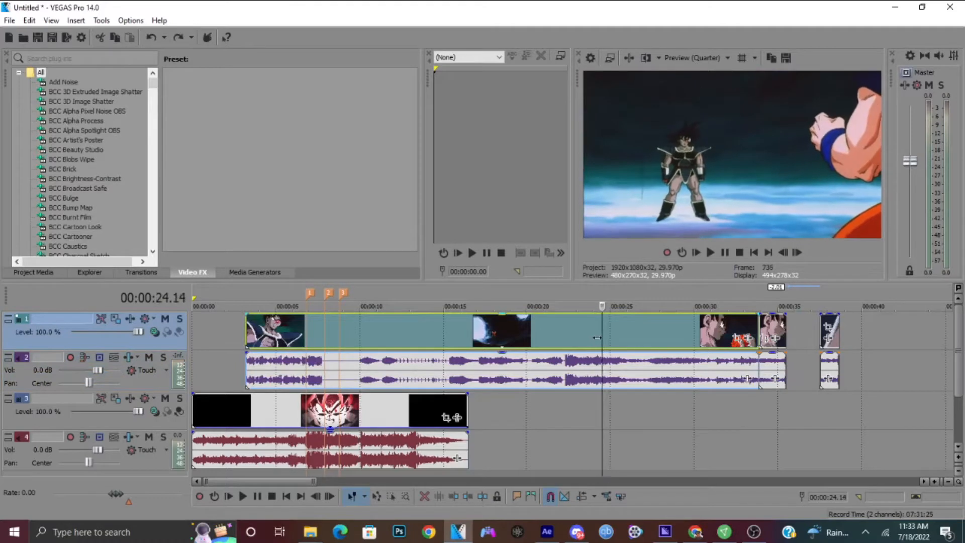
key("Left")
key("Left")
key("Left")
key("Left")
key("Left")
key("Left")
key("Left")
key("Left")
key("Left")
key("Left")
key("Right")
key("Right")
key("Right")
key("Right")
key("Right")
key("Right")
key("Right")
key("Right")
key("Right")
key("Right")
key("Right")
key("Right")
key("Right")
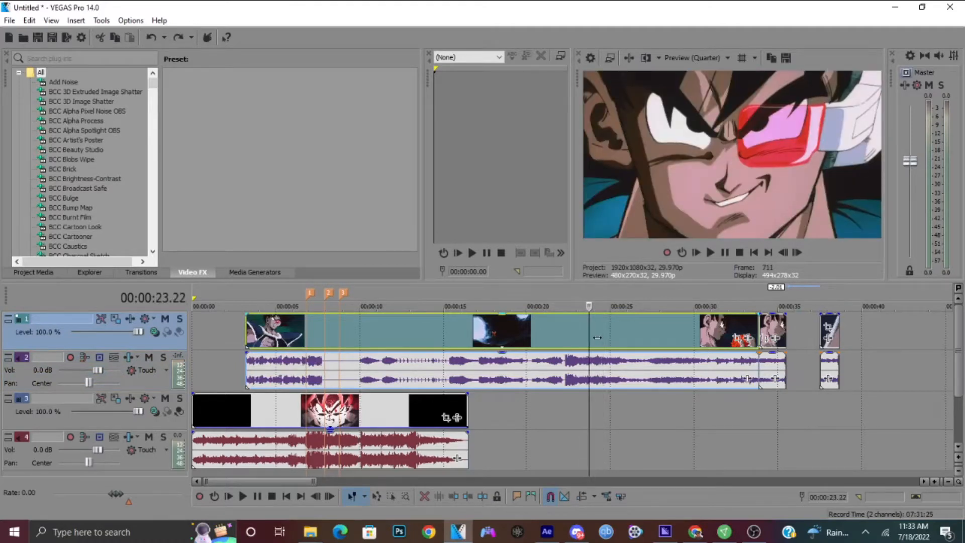
key("Right")
key("Right")
key("Right")
key("Right")
key("Right")
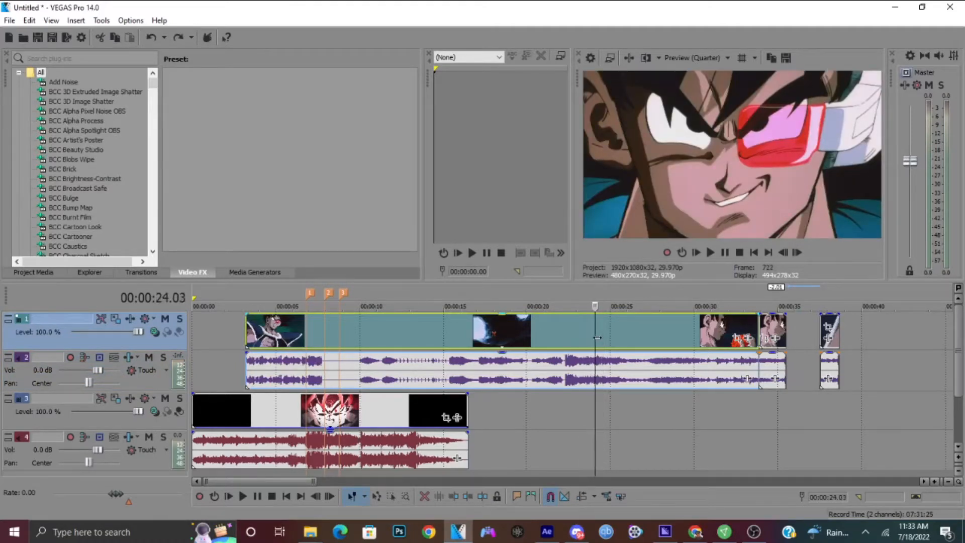
key("Left")
key("Left")
key("Right")
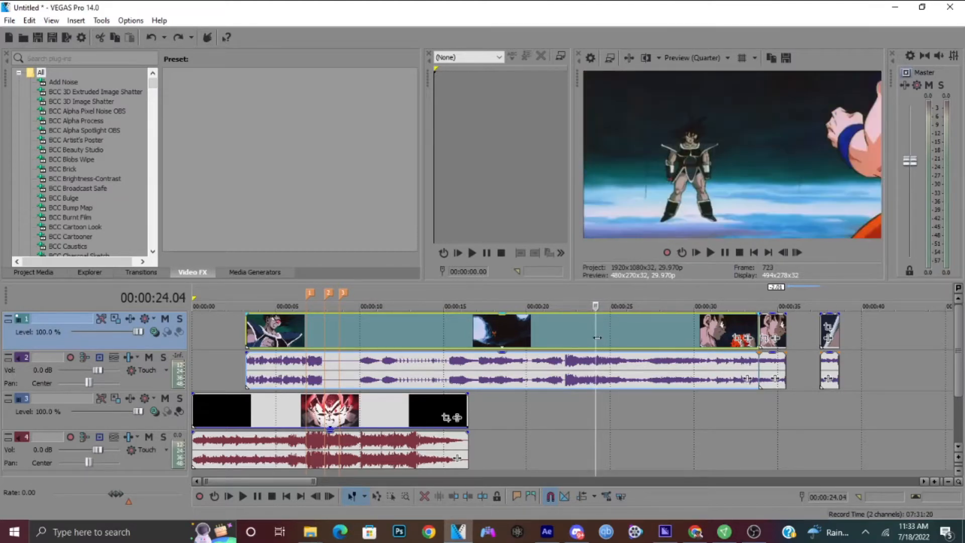
key("s")
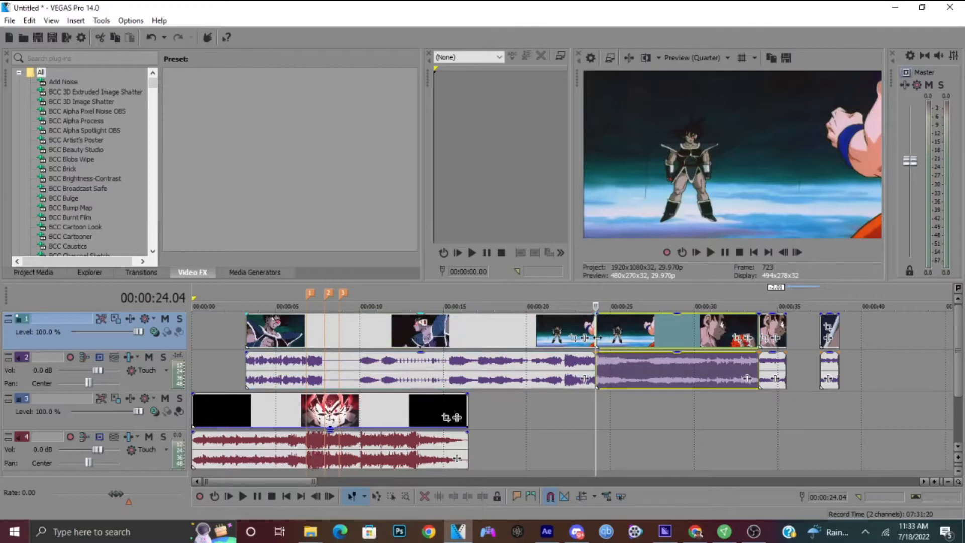
- Delete the source section before the split and fit a short piece of the remaining clip between markers 1 and 2
left_click(587, 338)
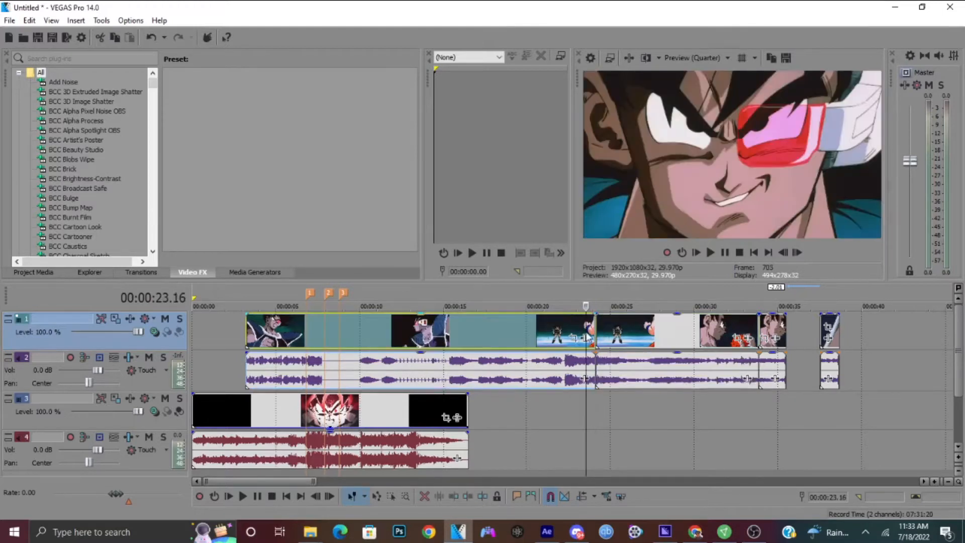
key("Delete")
left_click_drag(649, 329, 360, 330)
mouse_move(424, 330)
left_mouse_down()
mouse_move(435, 330)
mouse_move(324, 329)
left_mouse_up()
left_click(315, 324)
key("Right")
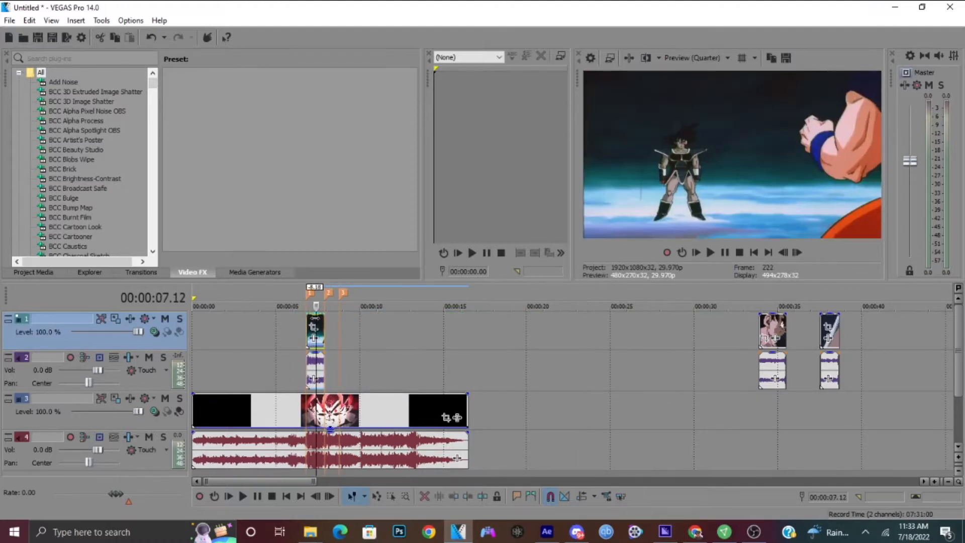
- Delete the standing-figure clip between markers 1 and 2
left_click(316, 319)
key("Delete")
- Move the short fruit clip to start at marker 1 and the other short clip to about 00:00:10
left_click(829, 321)
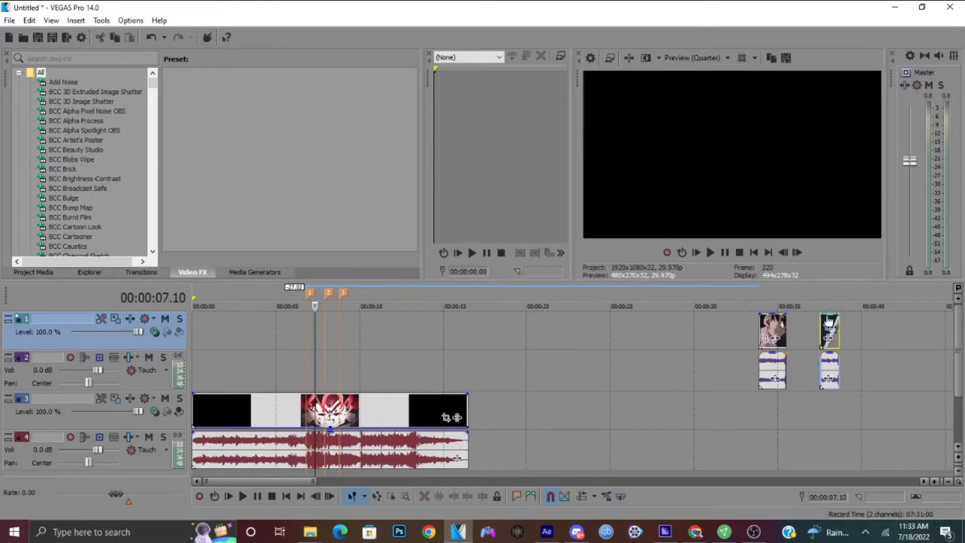
left_click(777, 323)
left_click_drag(777, 326, 325, 325)
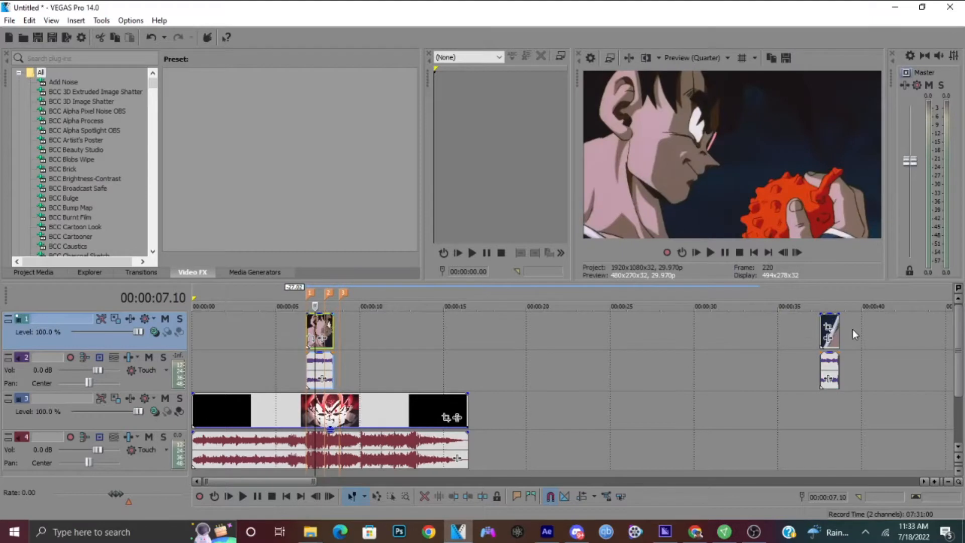
left_click_drag(835, 326, 375, 325)
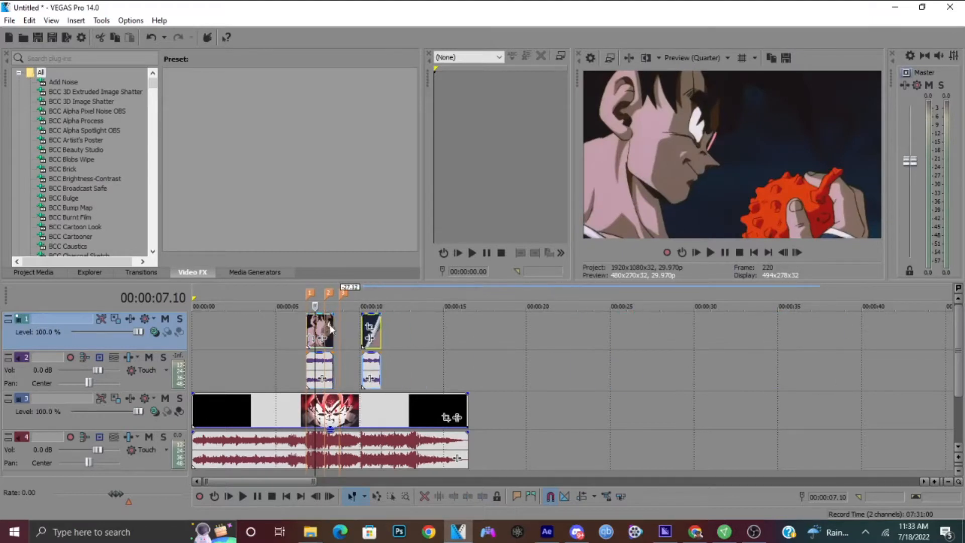
- Trim the end of the fruit clip to 00:00:07.26 and fit the second short clip between markers 2 and 3
left_click(326, 327)
scroll(326, 328, "up", 5)
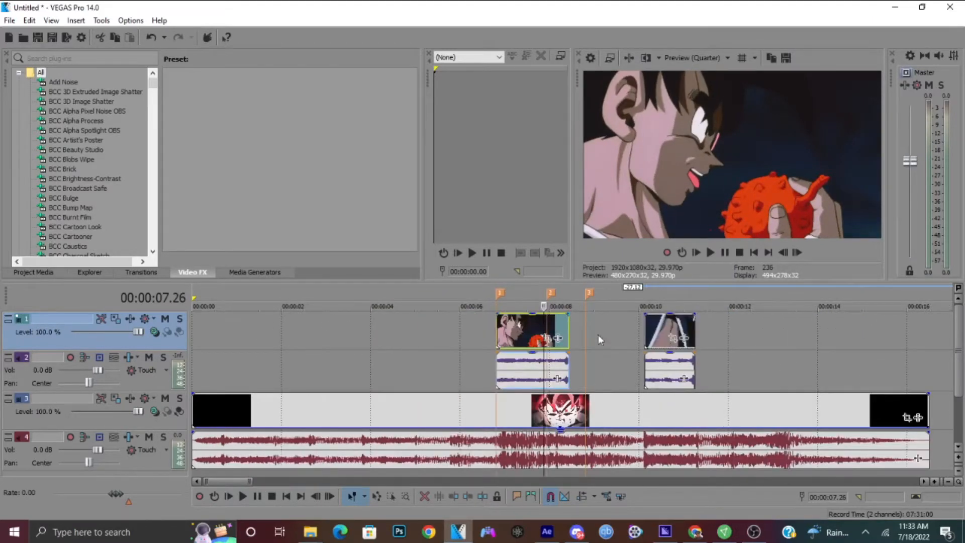
left_click_drag(568, 332, 543, 332)
left_click_drag(669, 329, 581, 327)
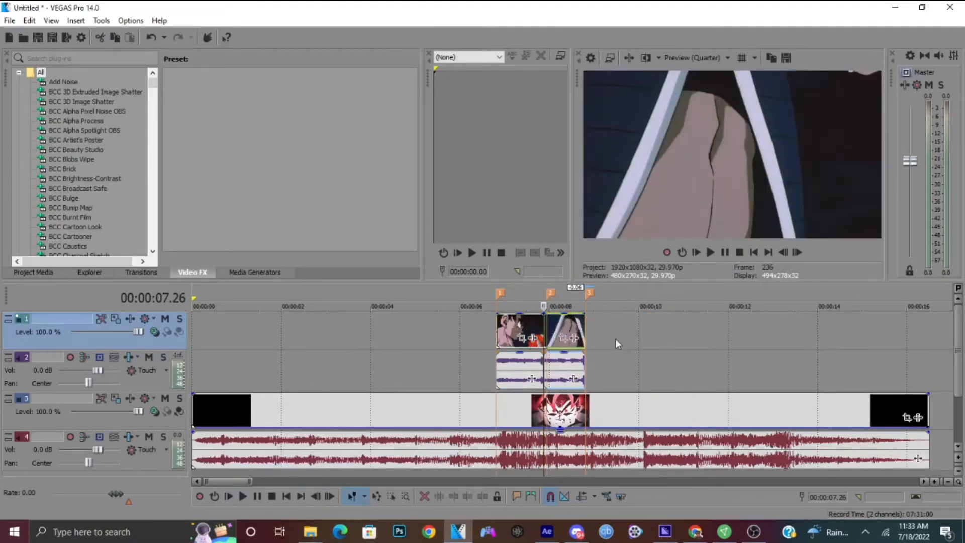
- Try a frame rate of 30 in the project properties, review the resample setting, and close without applying changes
left_click(591, 59)
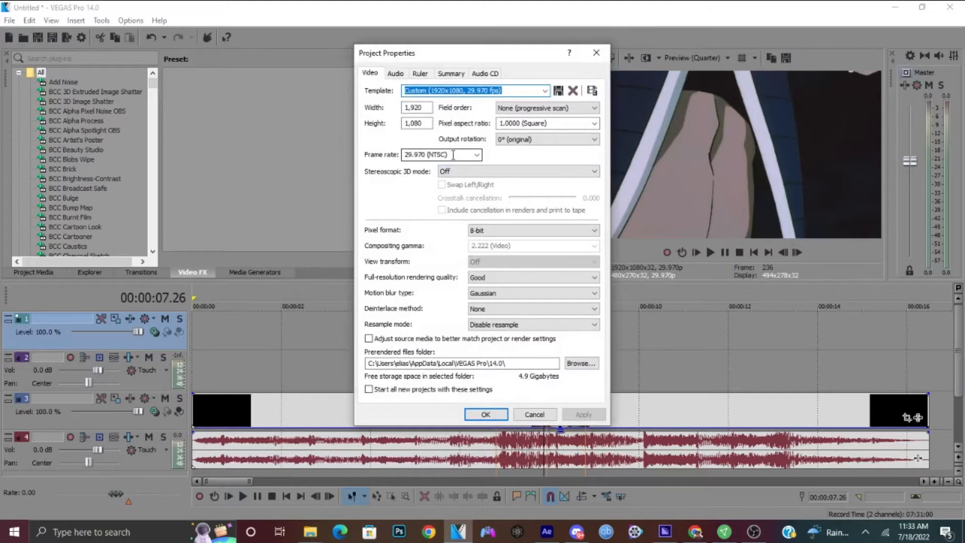
left_click(453, 154)
type("30")
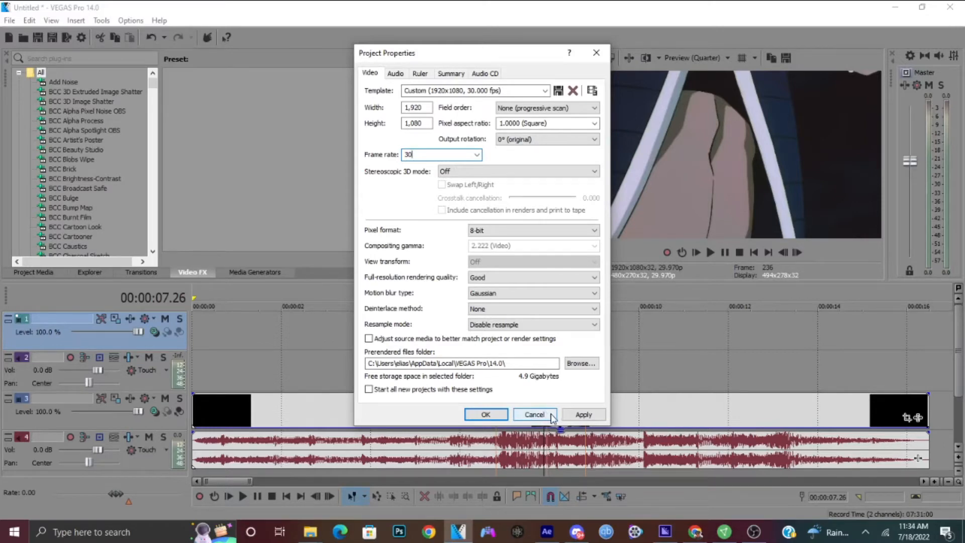
left_click(534, 415)
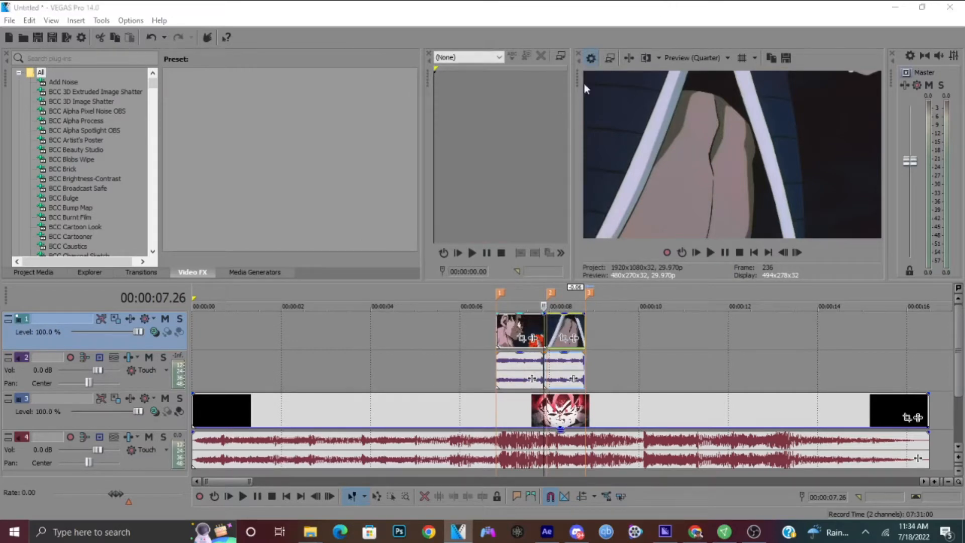
left_click(592, 57)
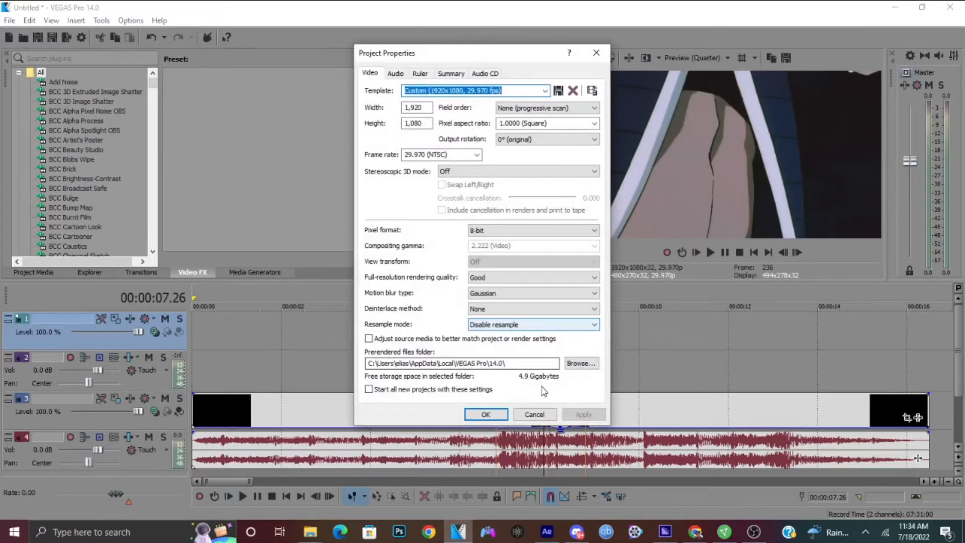
left_click(542, 408)
double_click(497, 332)
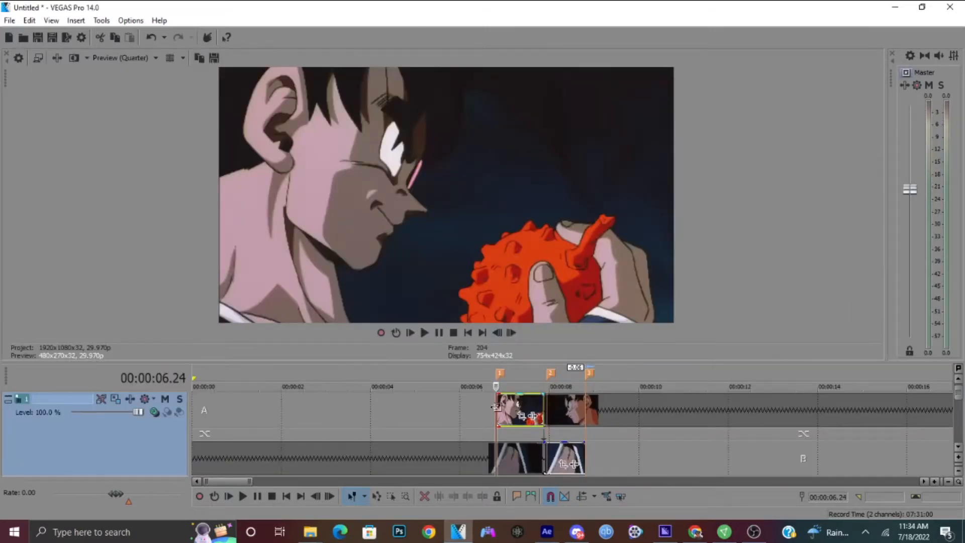
double_click(496, 407)
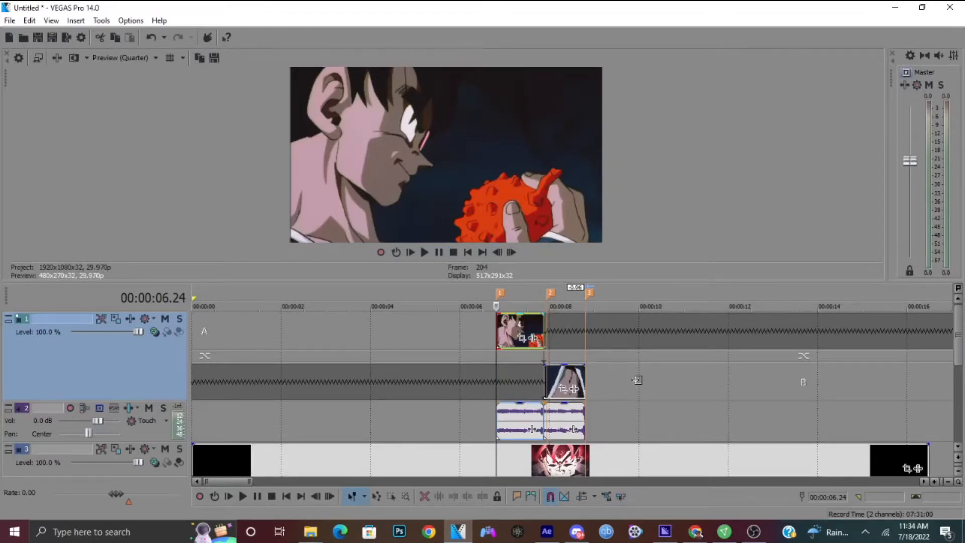
left_click(653, 381)
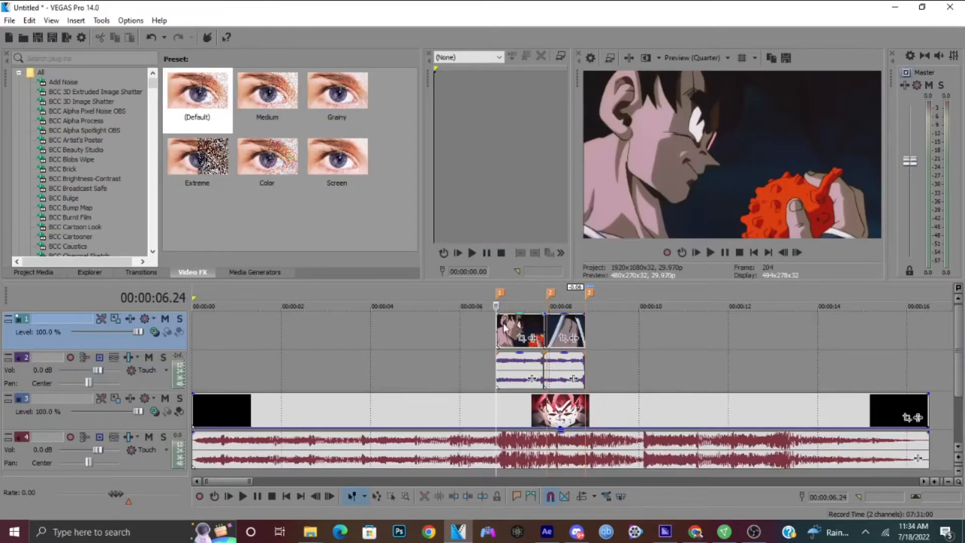
- Set the playback rate of the fruit clip at marker 1 to 1 in its event properties
right_click(503, 324)
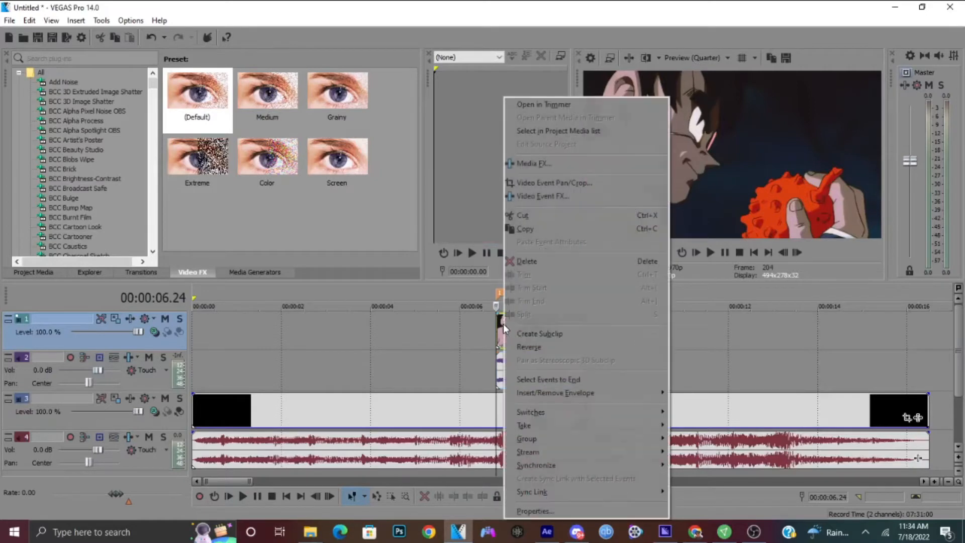
left_click(544, 511)
left_click_drag(468, 243, 357, 246)
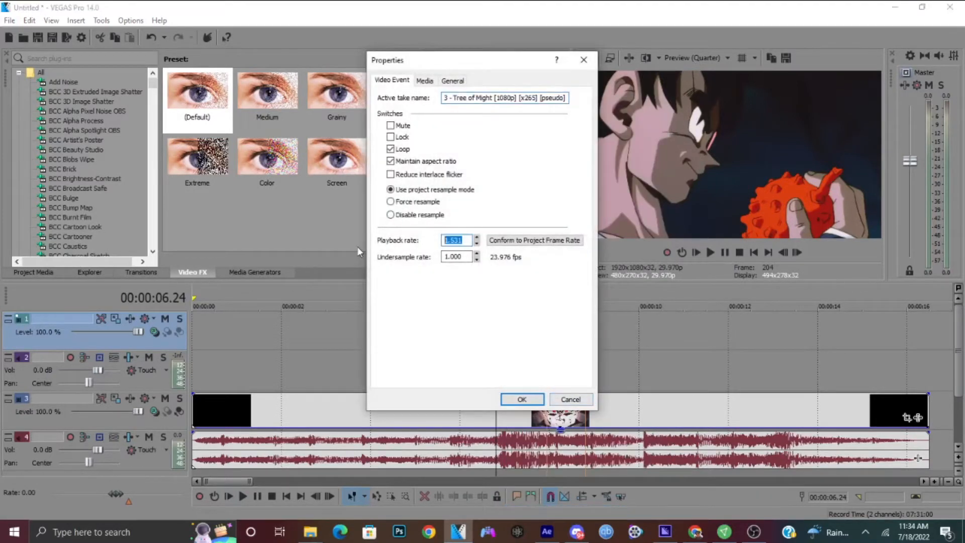
type("1")
key("Return")
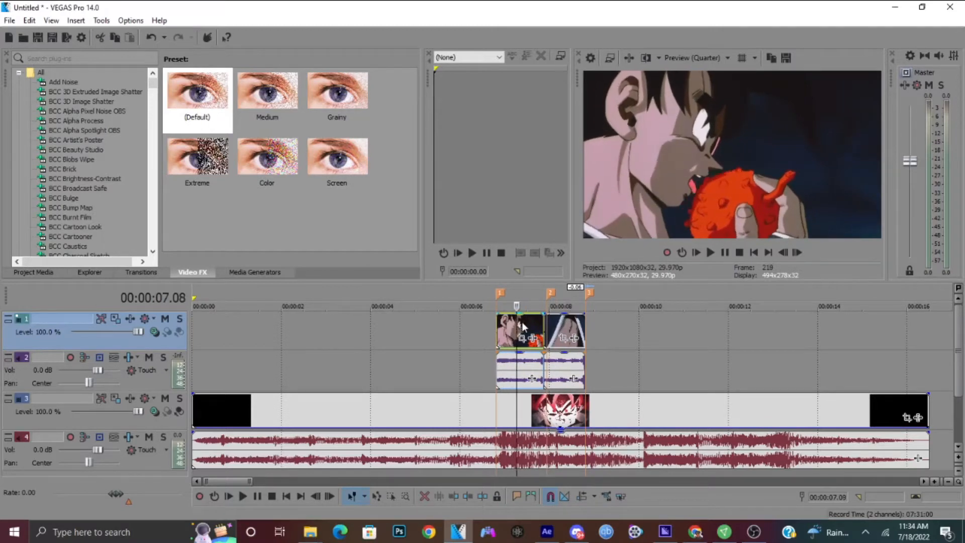
- Step through the fruit clip frame by frame and play it briefly to examine its motion
key("Left")
key("Left")
key("Left")
key("Left")
key("Left")
key("Left")
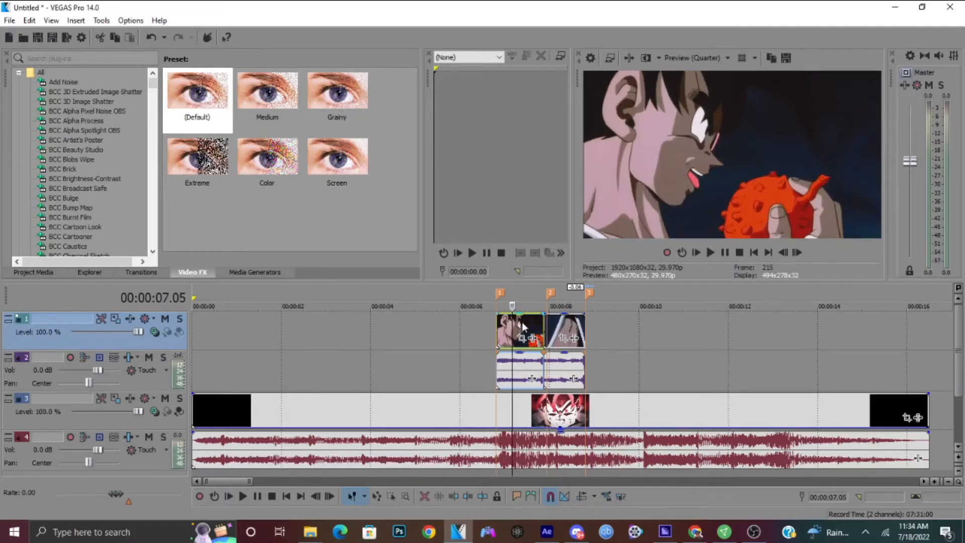
key("space")
key("space")
key("Right")
- Disable resample for the fruit clip at marker 1
right_click(522, 324)
mouse_move(569, 411)
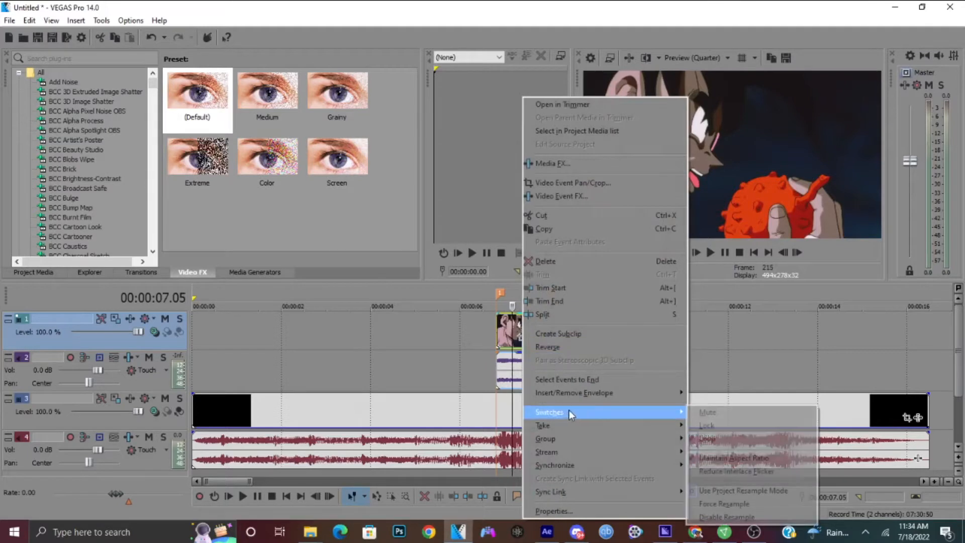
left_click(754, 518)
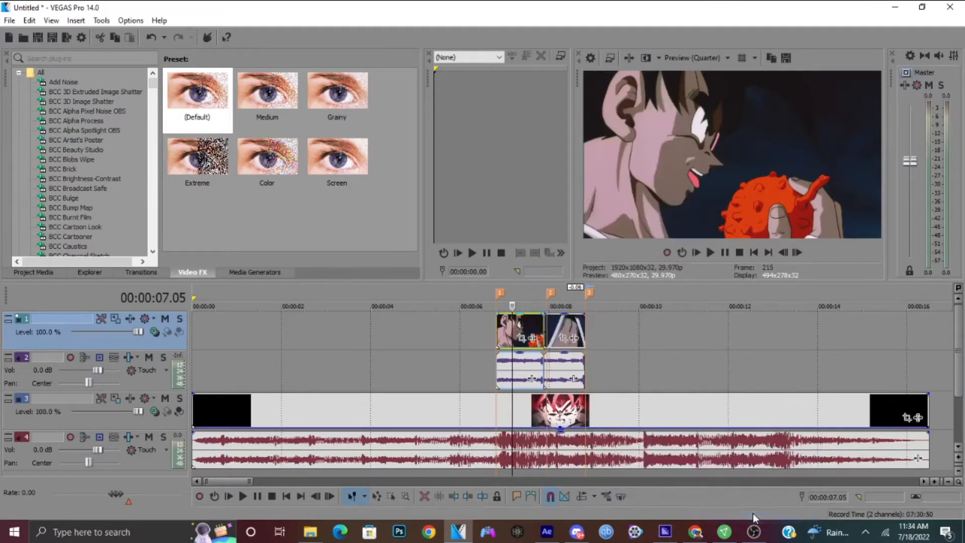
- Split the fruit clip at 00:00:07.01 and delete the part before the cut
left_click(497, 329)
scroll(497, 329, "up", 1)
key("Right")
key("Right")
key("Right")
key("Right")
key("Right")
key("Right")
key("Right")
key("Left")
key("Left")
key("Left")
key("Left")
key("Left")
key("Left")
key("Right")
key("Right")
key("Right")
key("Right")
key("Right")
key("Right")
key("Left")
key("Left")
key("Right")
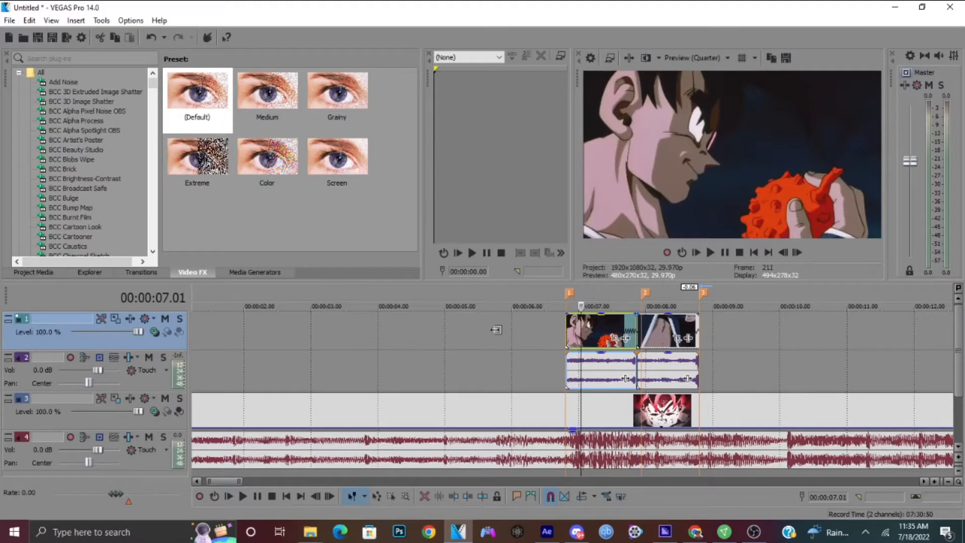
key("s")
left_click(572, 328)
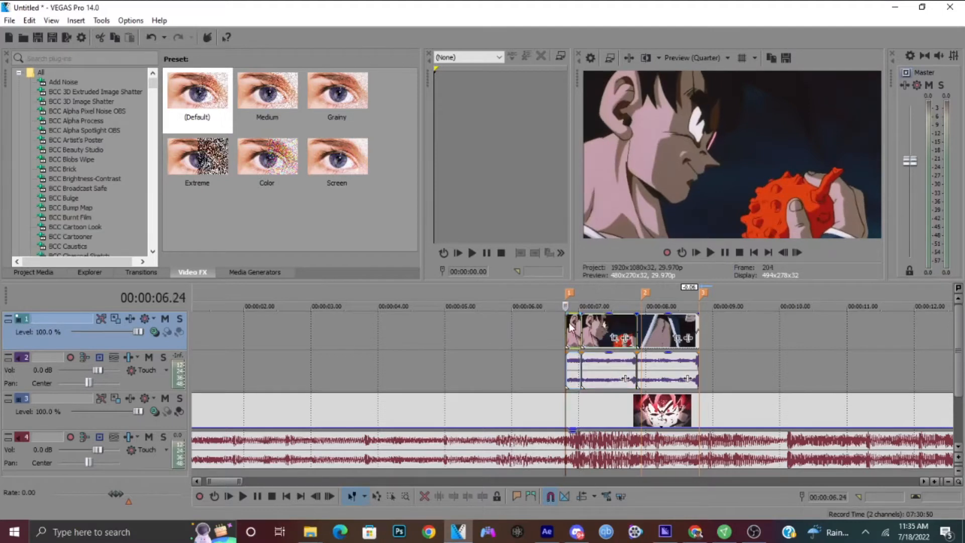
key("Delete")
- Move the remaining fruit clip back to marker 1, fit its end to marker 2, and preview it briefly
mouse_move(596, 330)
left_mouse_down()
mouse_move(581, 330)
mouse_move(683, 337)
mouse_move(656, 331)
left_mouse_up()
left_click(570, 335)
key("space")
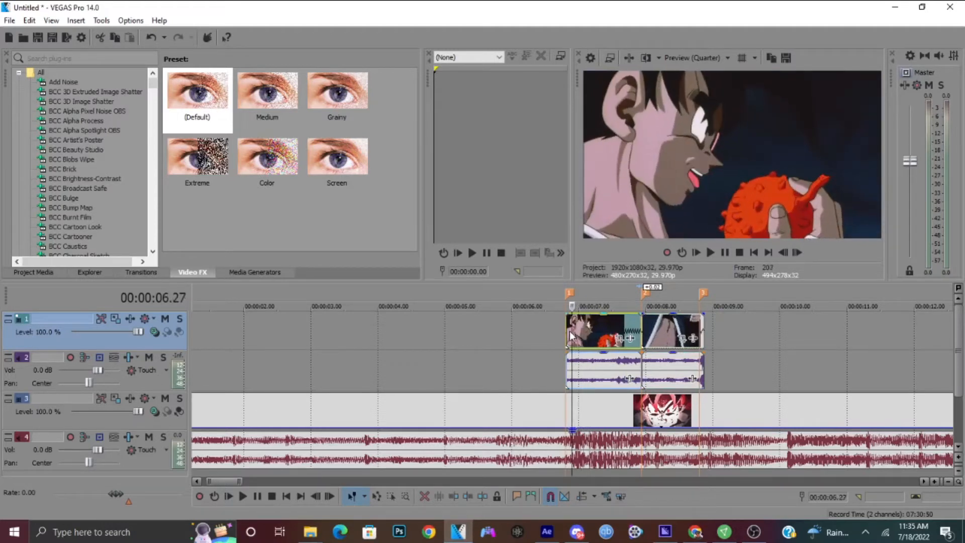
key("space")
- Set the playback rate of the fruit clip to 3.2 in its event properties
right_click(572, 331)
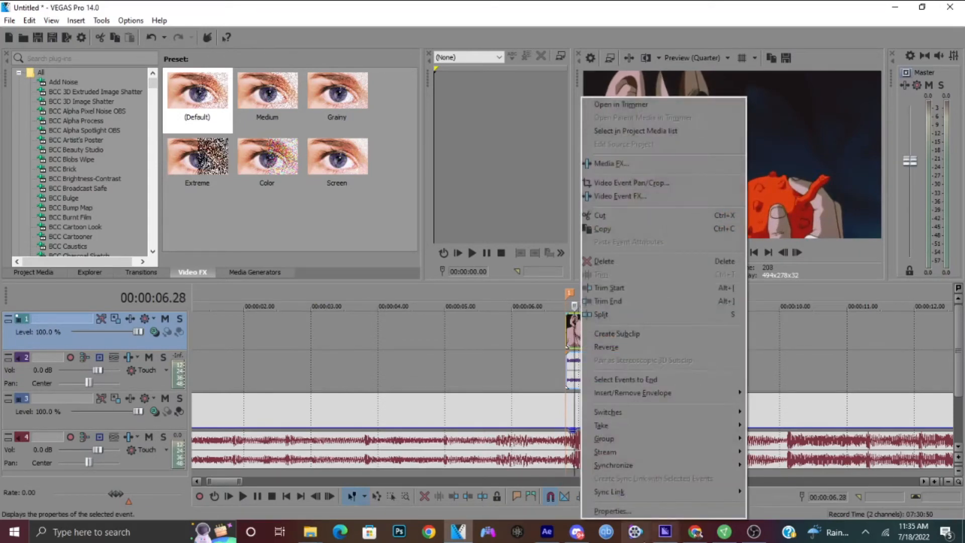
left_click(608, 511)
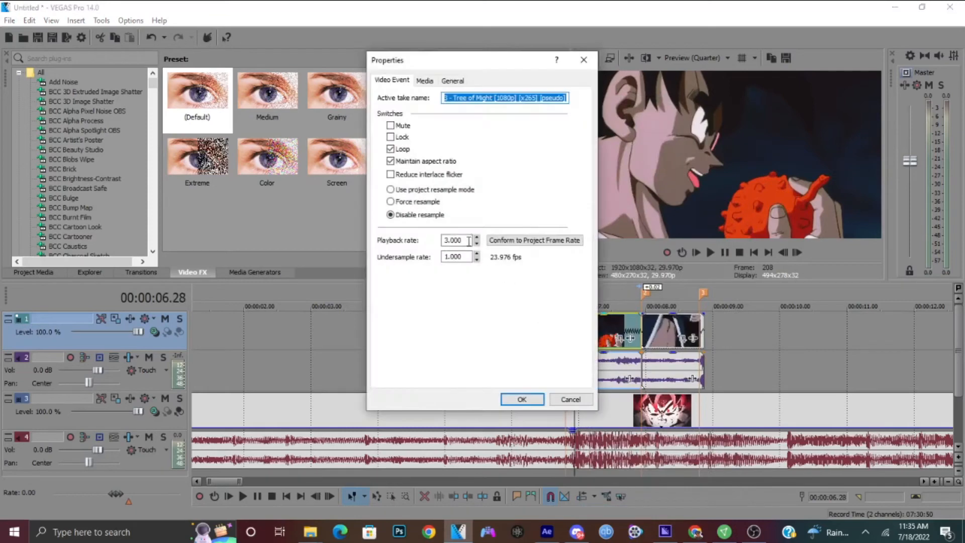
left_click(468, 241)
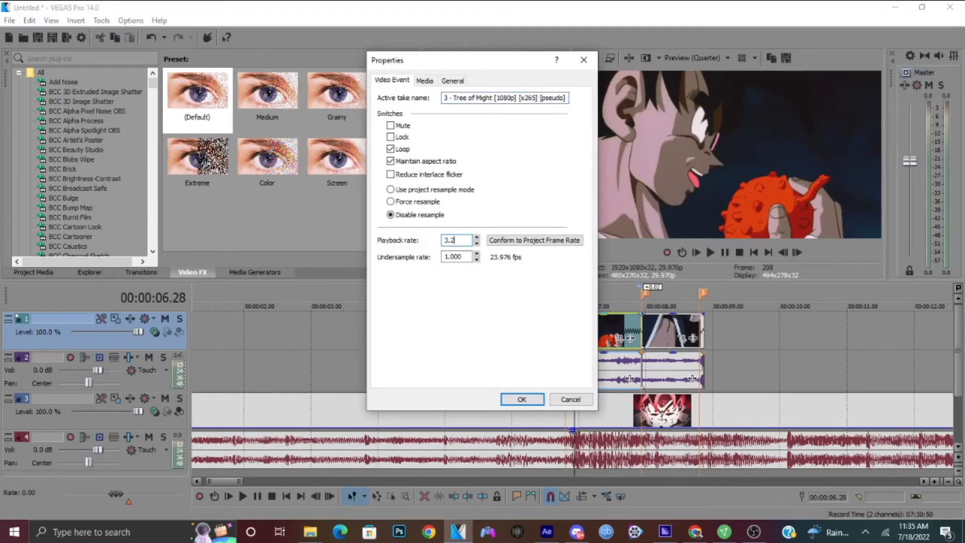
type("2")
key("Return")
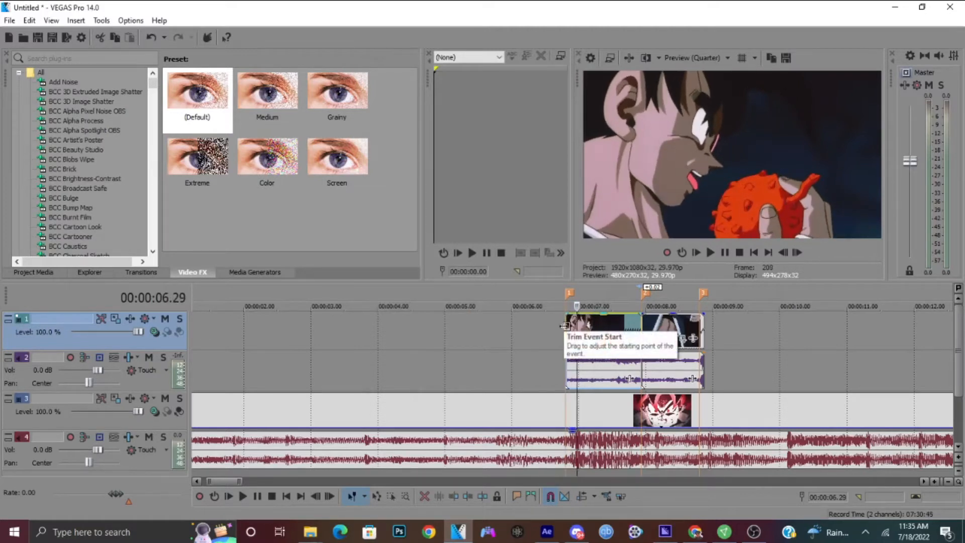
- Check the fruit clip's playback rate in its properties and step through the clip frame by frame to examine its motion
right_click(618, 346)
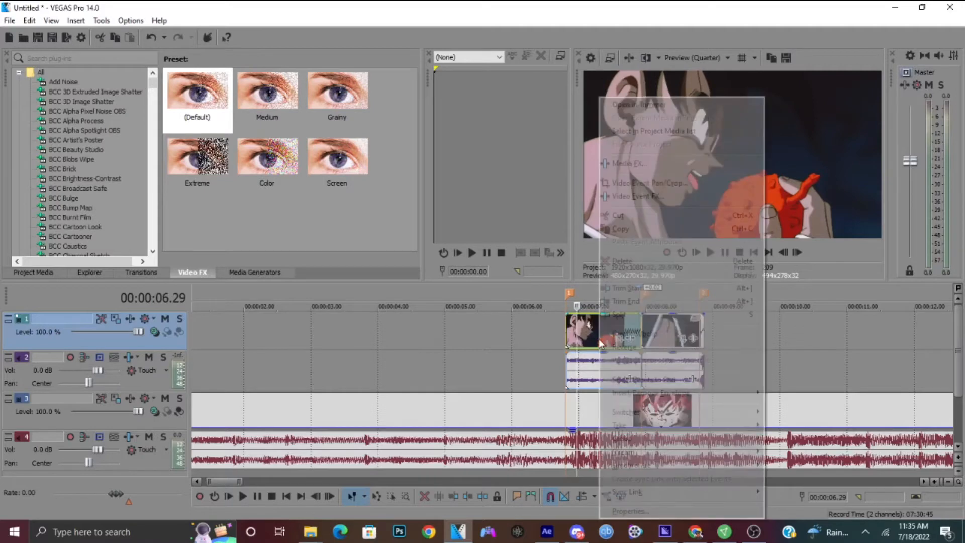
left_click(663, 508)
left_click(454, 240)
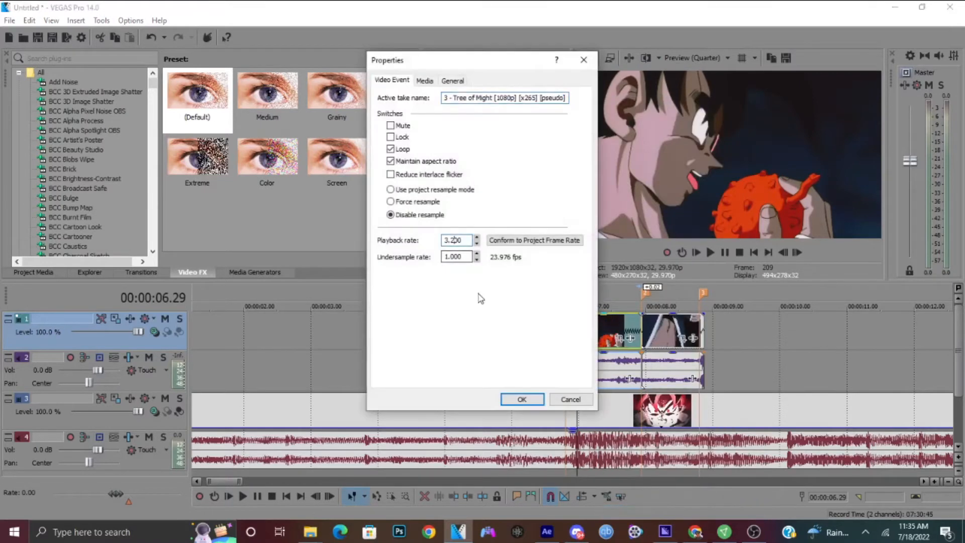
key("Return")
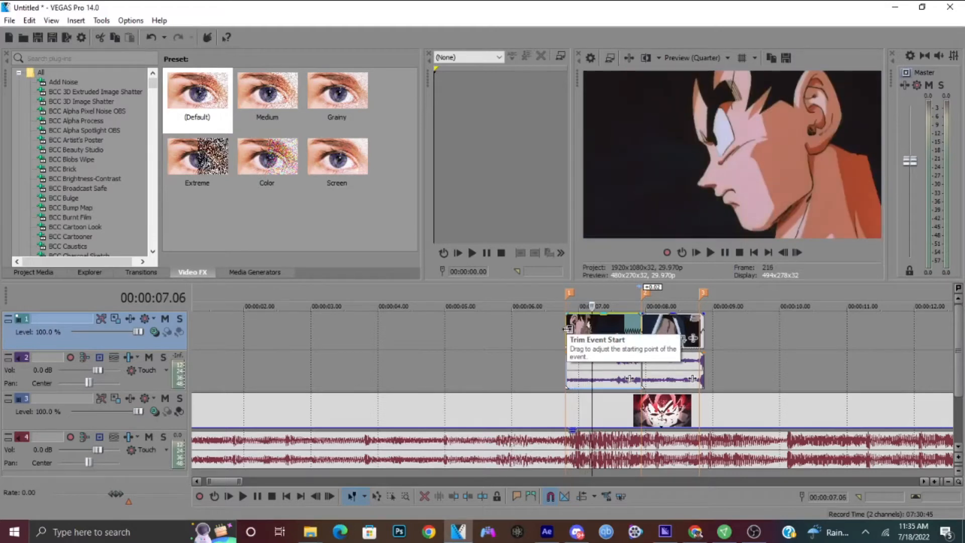
key("Right")
key("Right")
key("Right")
key("Right")
key("Right")
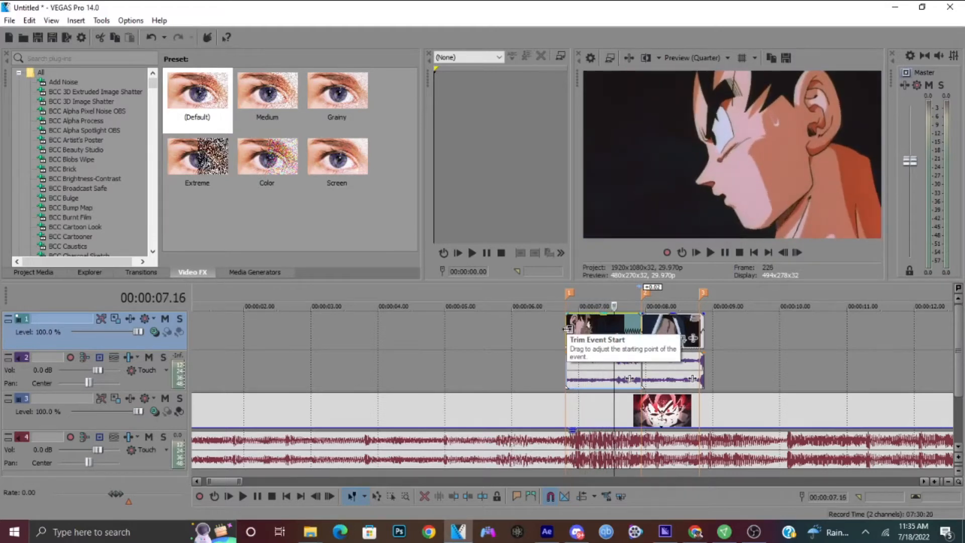
- Apply the Yoi preset of the Twixtor video effect to the fruit clip and close the effect settings
left_click(119, 68)
left_click(116, 59)
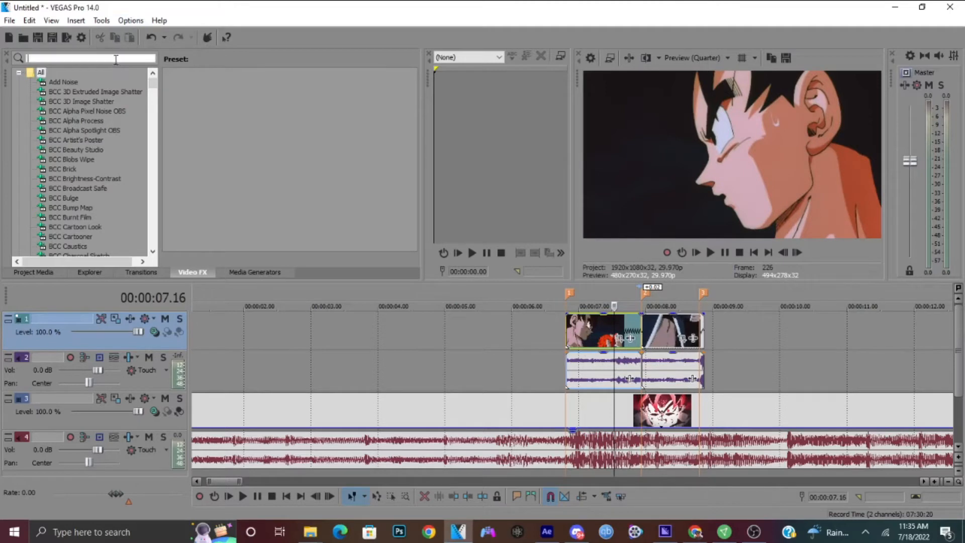
scroll(140, 110, "down", 15)
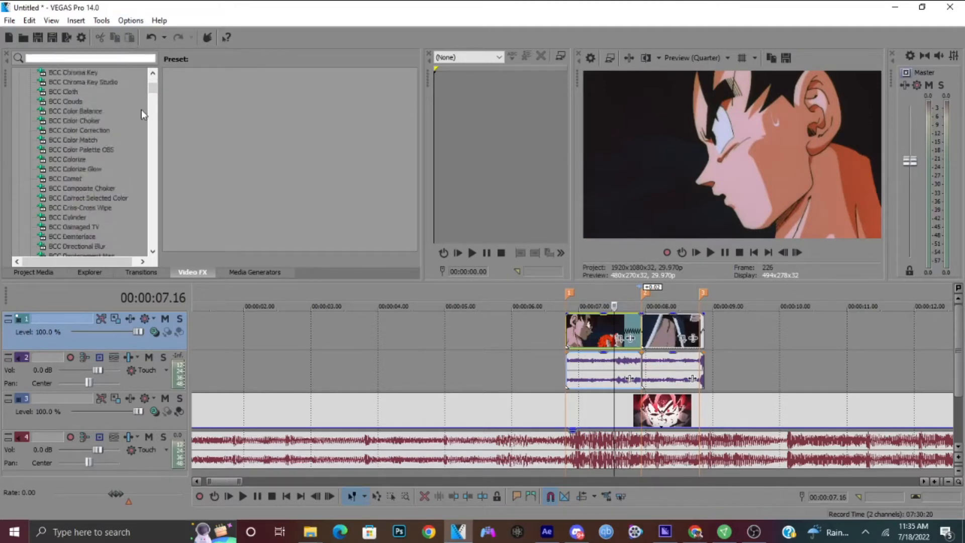
scroll(141, 110, "down", 10)
left_click_drag(153, 161, 165, 222)
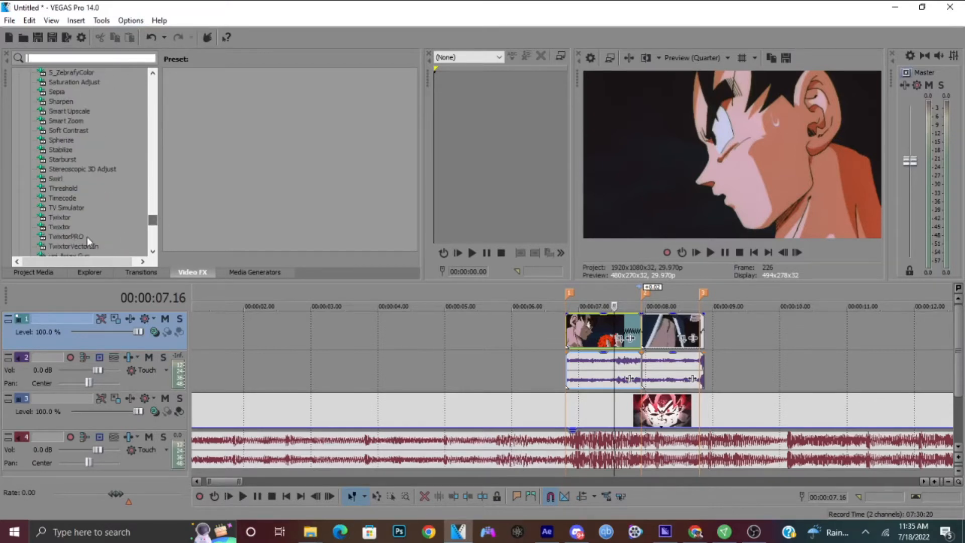
left_click(59, 217)
left_click_drag(342, 114, 655, 373)
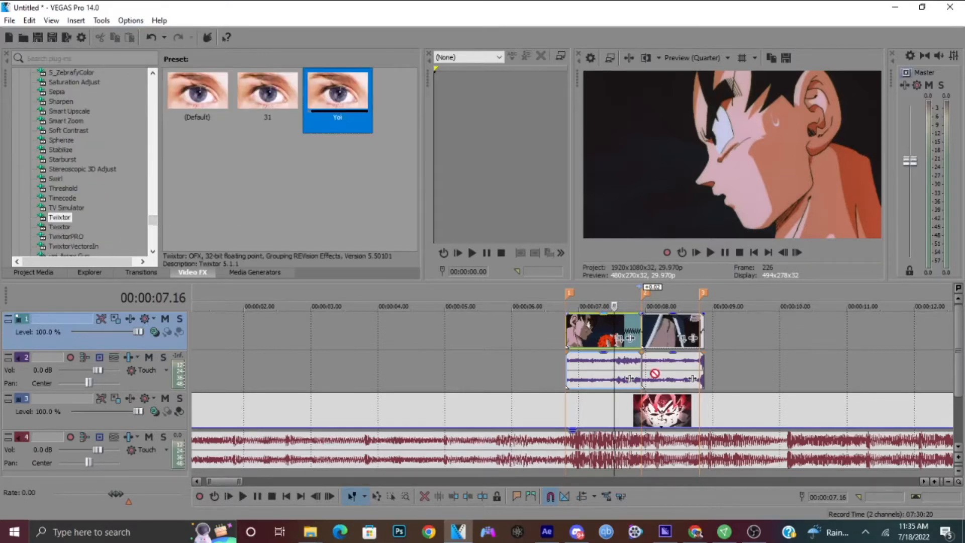
left_click_drag(612, 341, 613, 342)
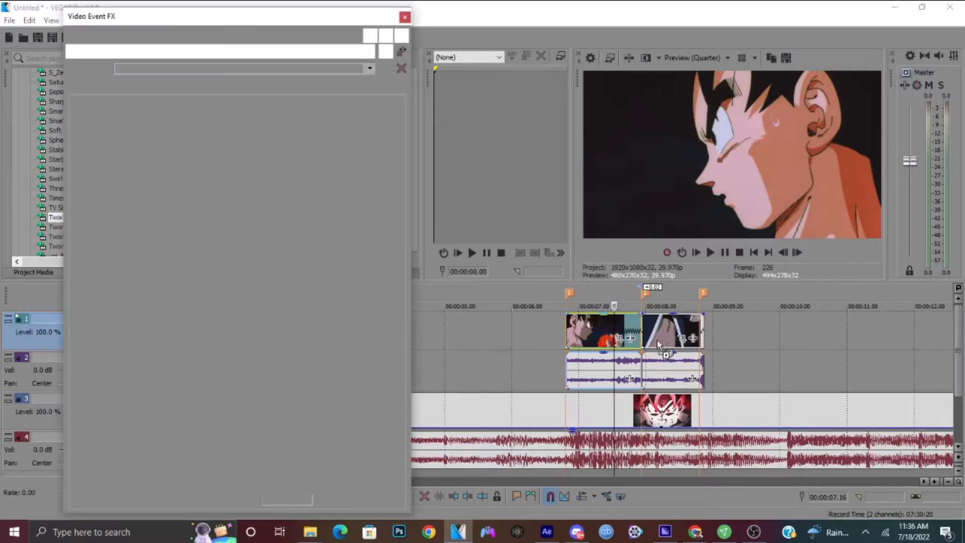
left_click(567, 331)
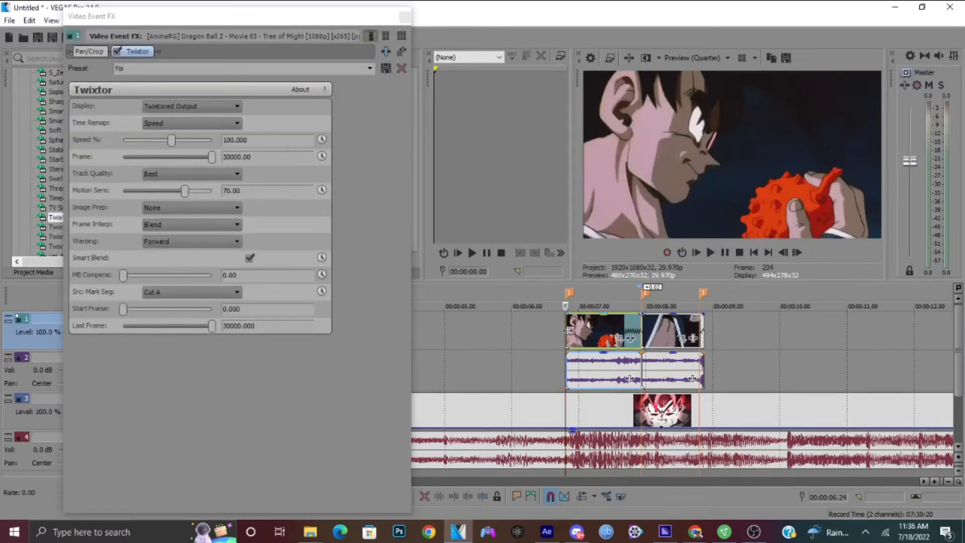
left_click(406, 18)
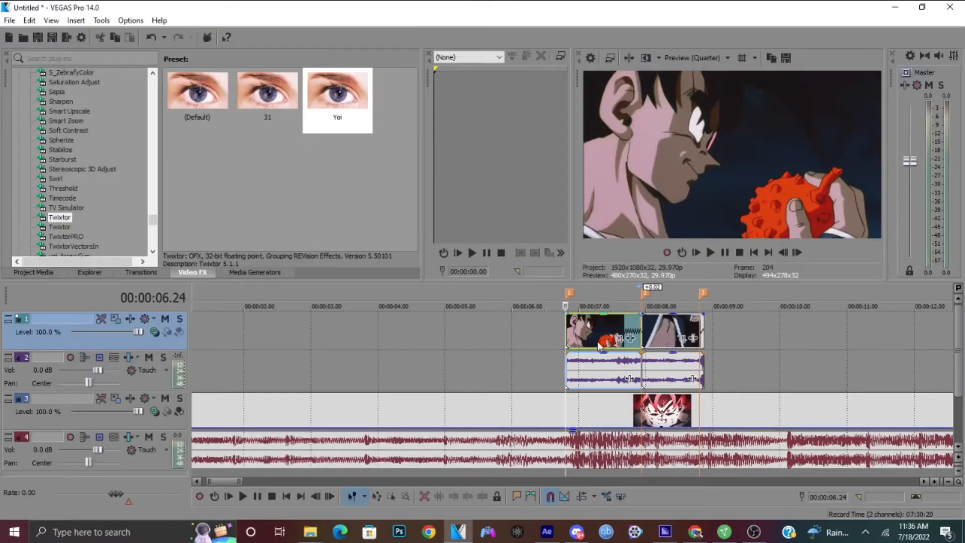
- Check which resample mode is active for the fruit clip and return the playhead to marker 1
right_click(598, 332)
mouse_move(628, 412)
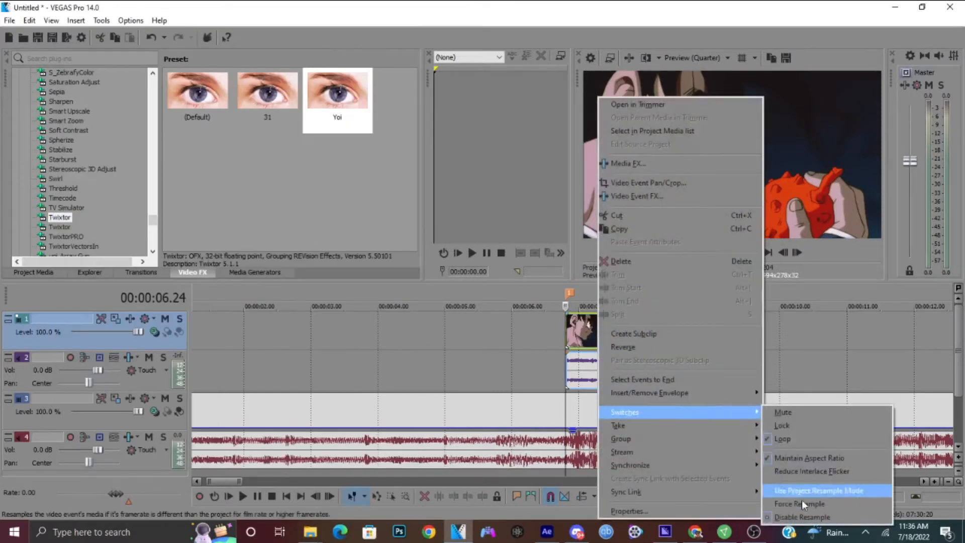
left_click(570, 336)
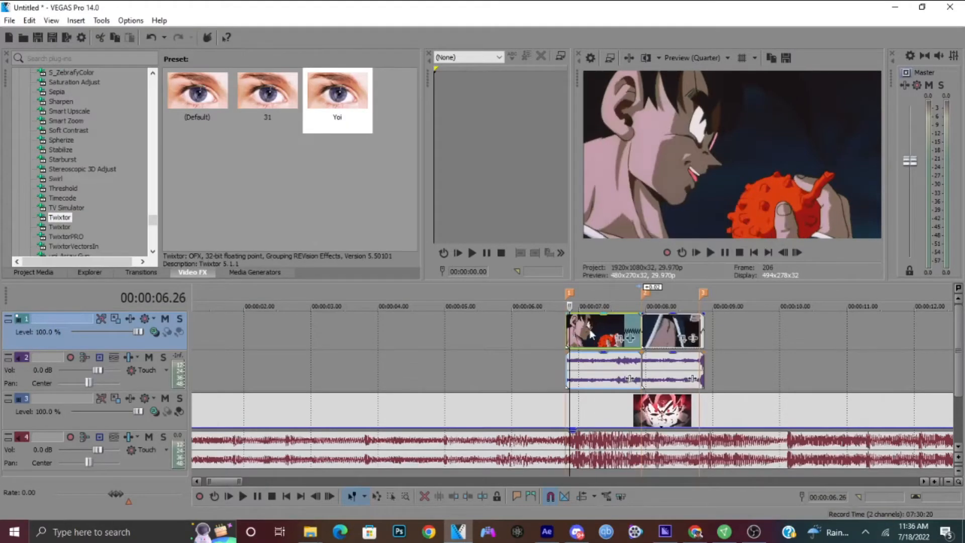
left_click(568, 328)
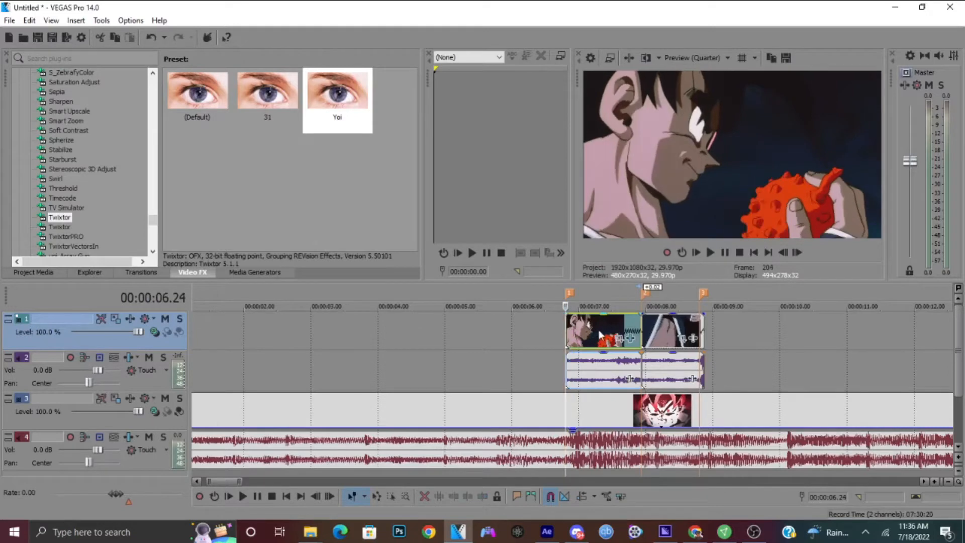
scroll(599, 334, "down", 2)
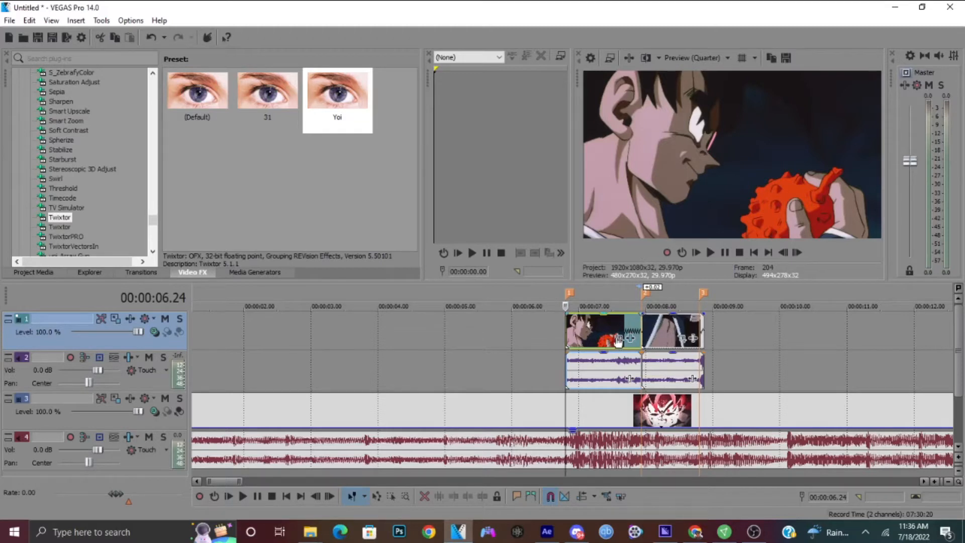
- Crop the fruit clip's frame slightly to about 1,897 by 1,067 in Event Pan/Crop
left_click(619, 340)
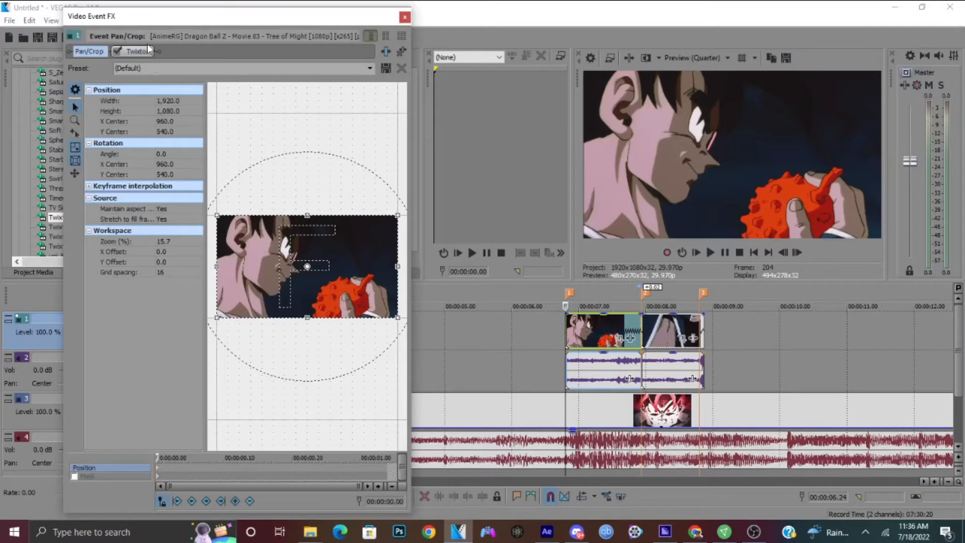
left_click(459, 7)
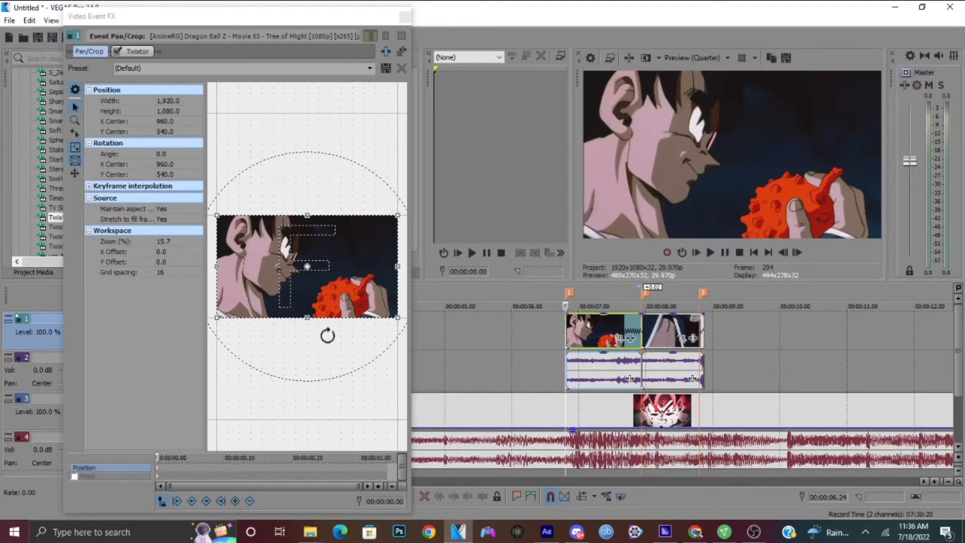
left_click(309, 316)
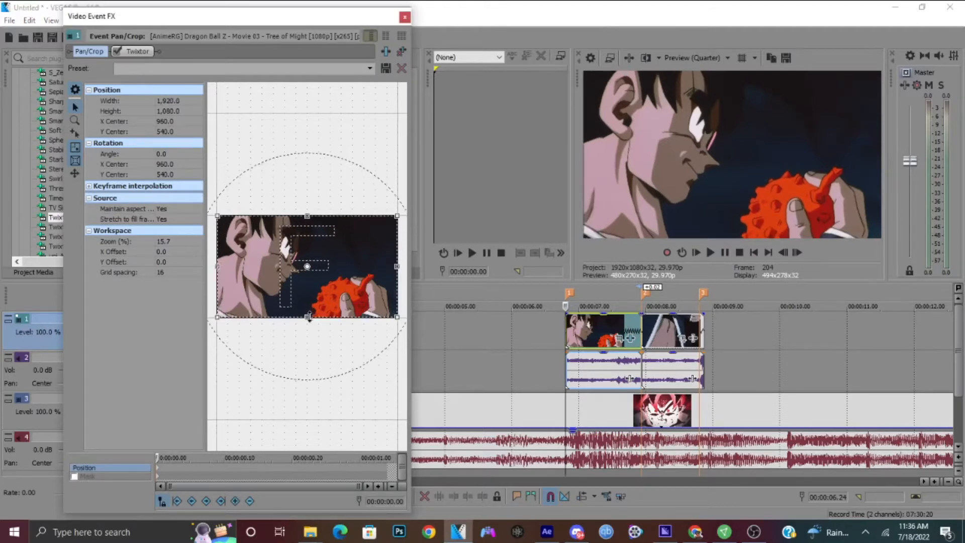
left_click_drag(309, 316, 310, 316)
scroll(250, 348, "up", 5)
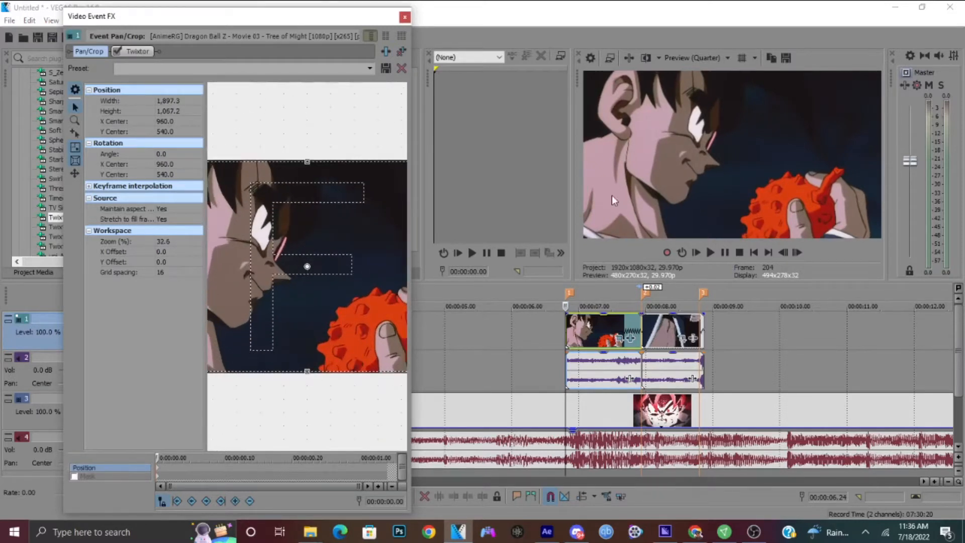
- Animate Twixtor's Speed % from the start of the fruit clip, setting the first keyframe to about 156.5 with a Fast Fade curve
left_click(131, 51)
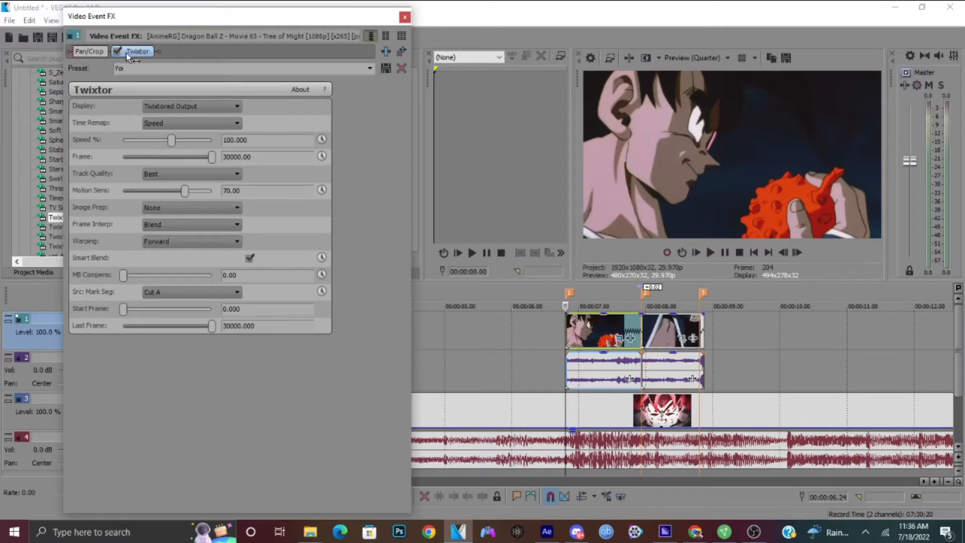
left_click(322, 140)
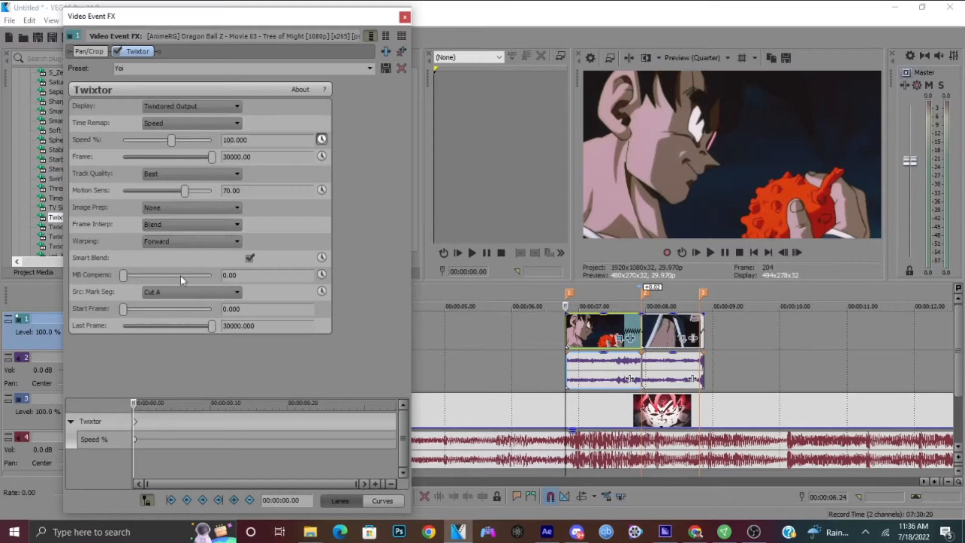
left_click(137, 442)
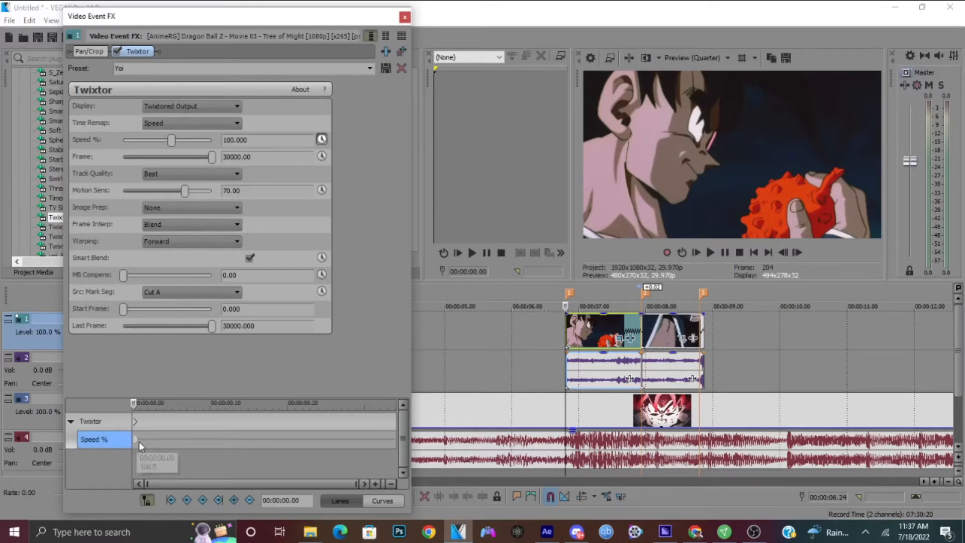
left_click_drag(170, 140, 172, 142)
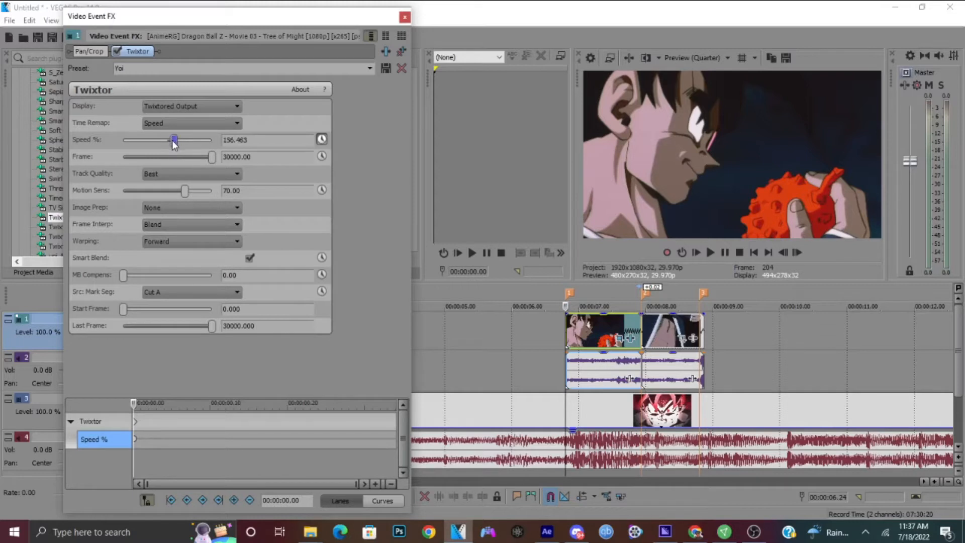
right_click(136, 439)
left_click(174, 356)
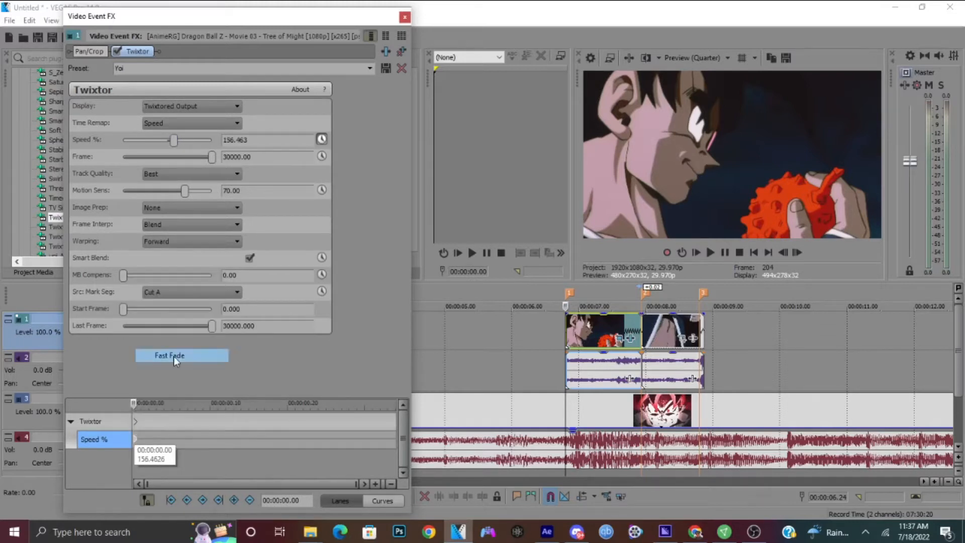
- Add a Twixtor Speed % keyframe of 5 at 00:00:00.11 and set the starting keyframe to 120
left_click(166, 432)
key("Right")
key("Right")
key("Right")
key("Right")
key("Right")
key("Right")
key("Right")
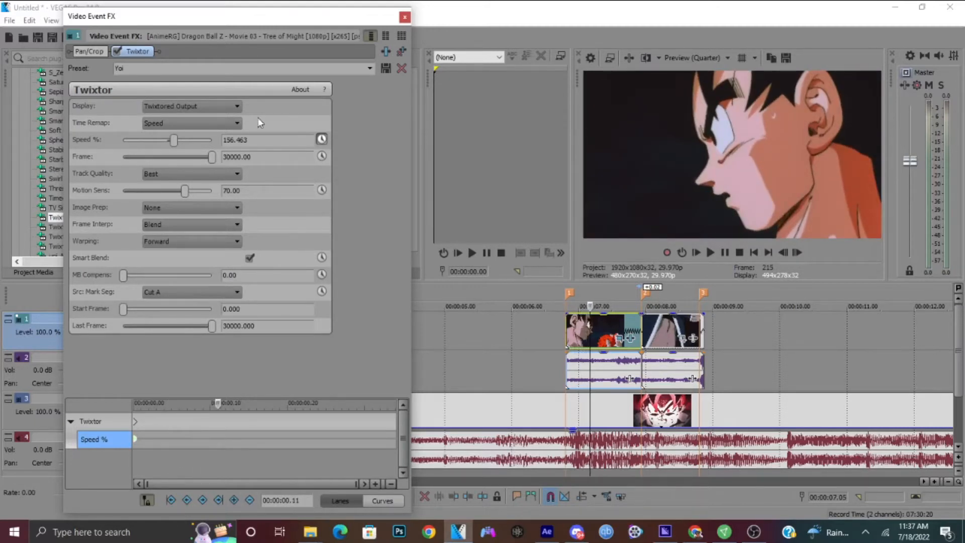
left_click(236, 140)
key("Return")
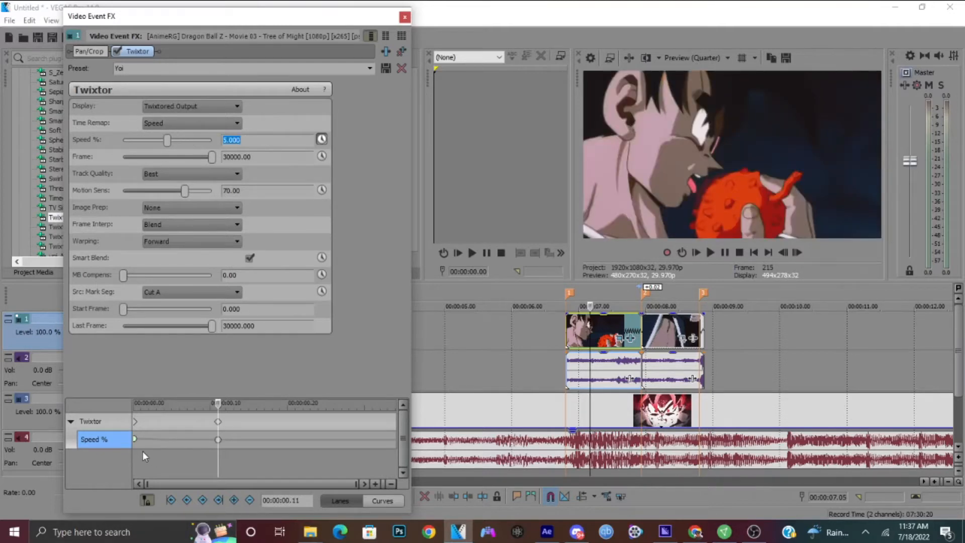
left_click(135, 440)
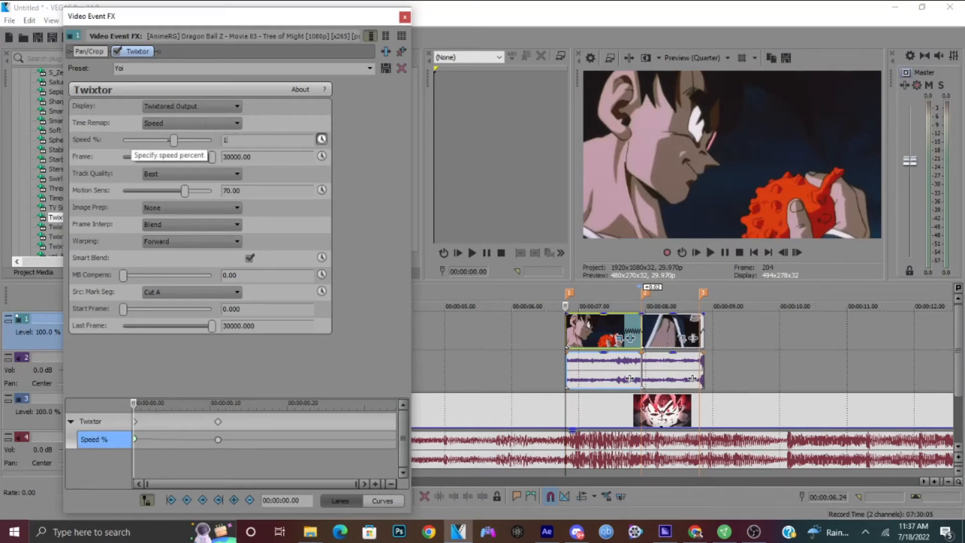
key("Return")
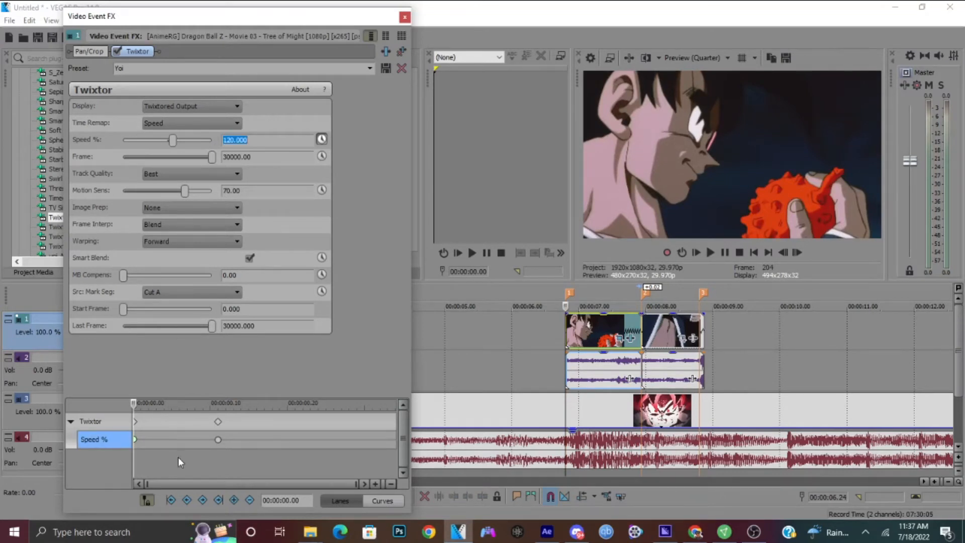
- Review the fruit clip's Speed % keyframes at the start and at 00:00:00.11, including the first keyframe's curve type
mouse_move(134, 440)
left_click(135, 441)
right_click(136, 438)
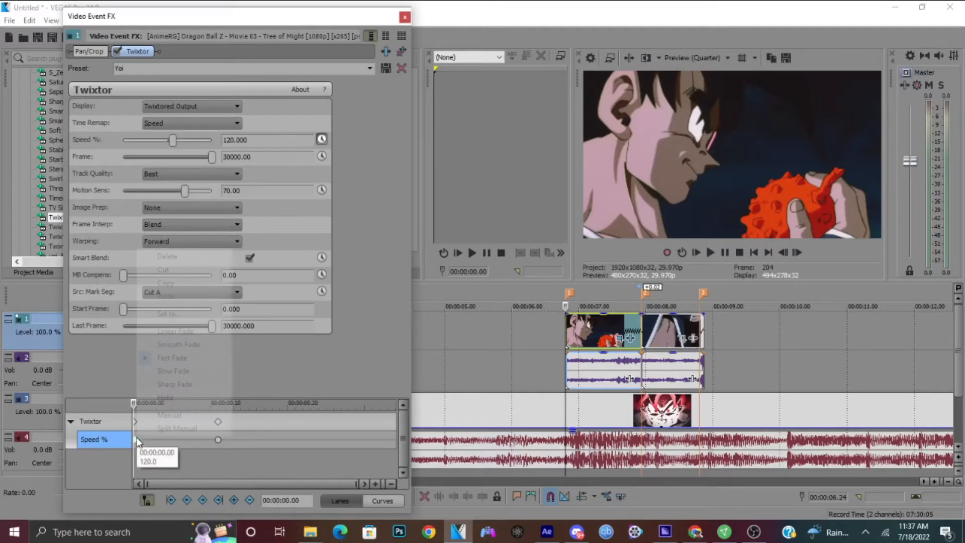
left_click(217, 442)
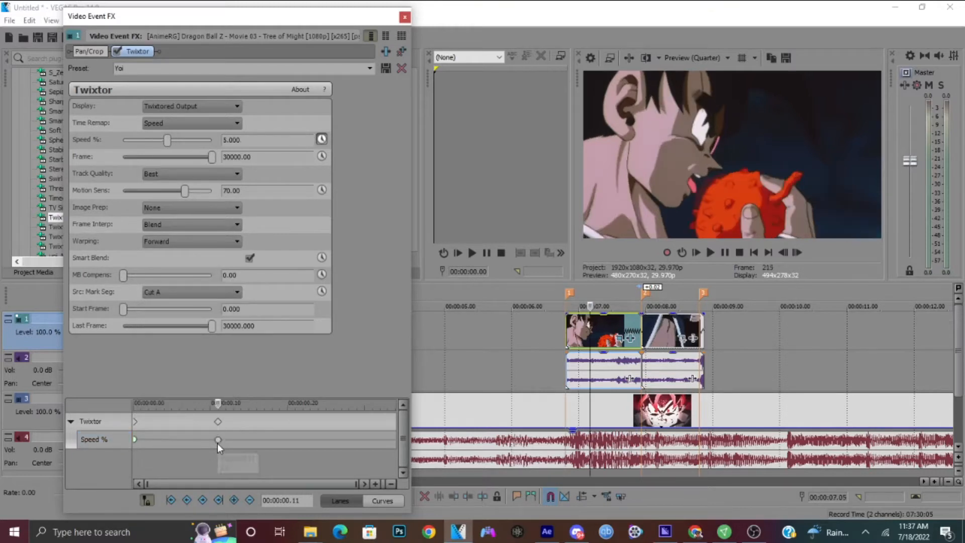
left_click(266, 140)
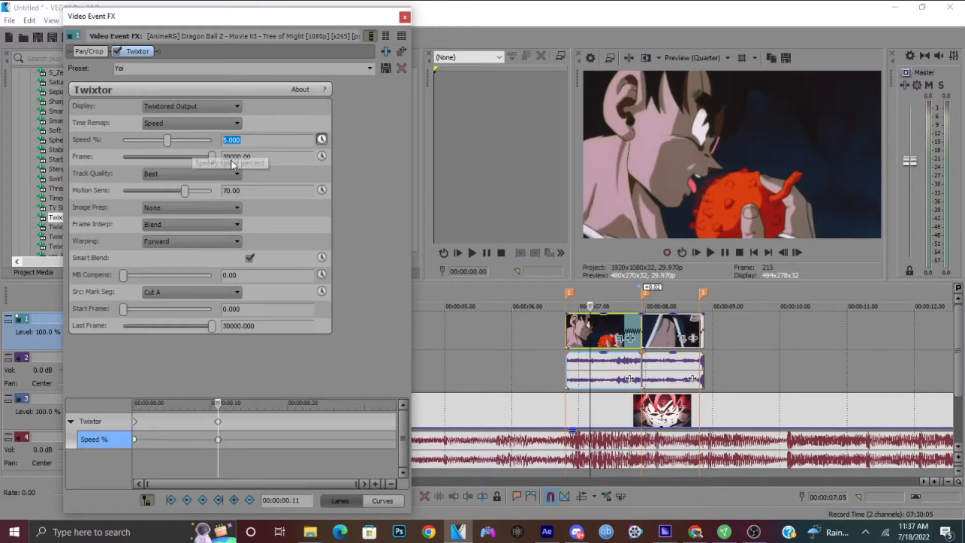
left_click(136, 439)
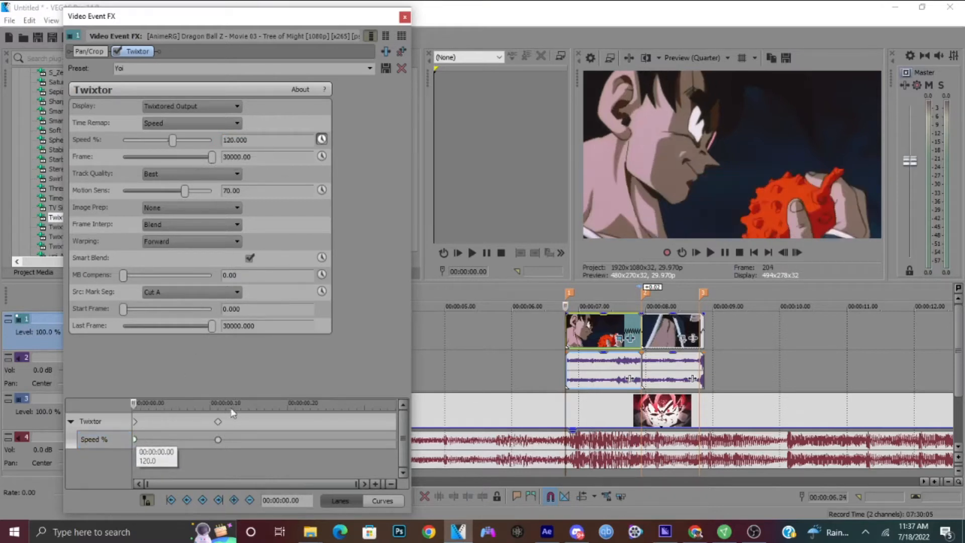
left_click(218, 439)
left_click(268, 140)
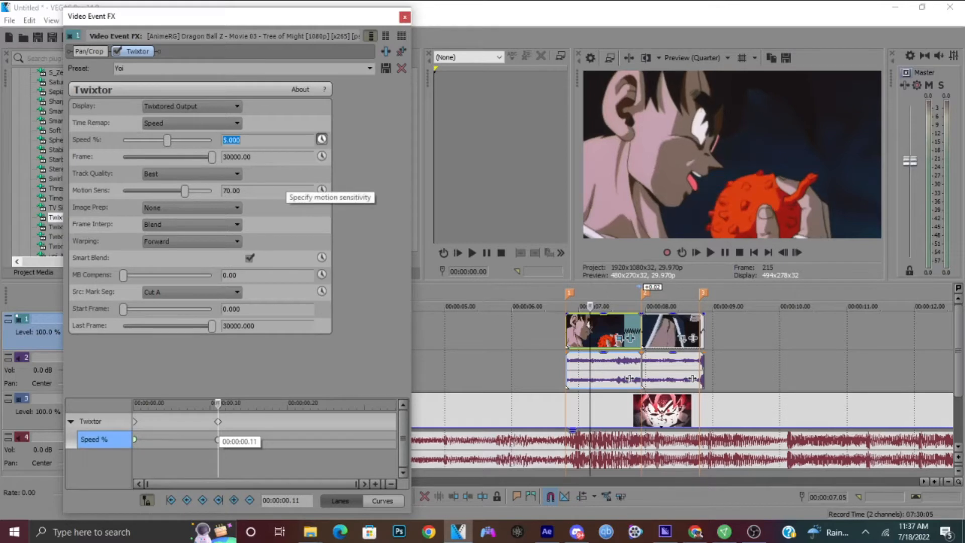
left_click(217, 440)
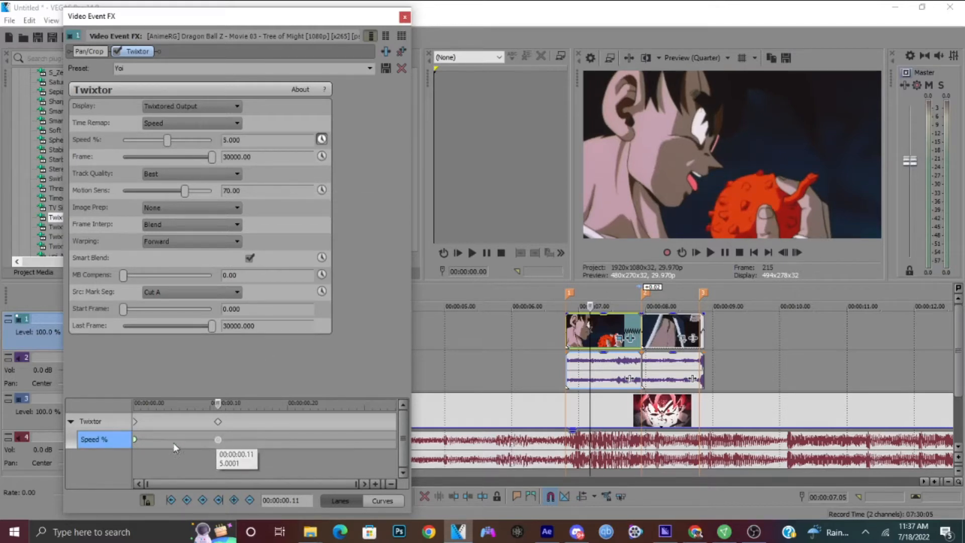
left_click(135, 440)
- Play the fruit clip from just before marker 1 to marker 2 to check its speed ramp
left_click(595, 373)
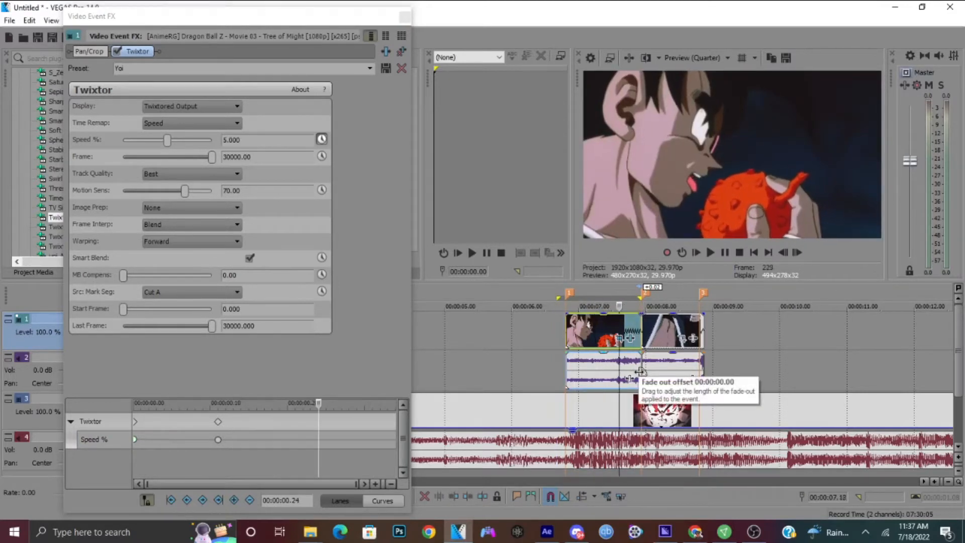
key("space")
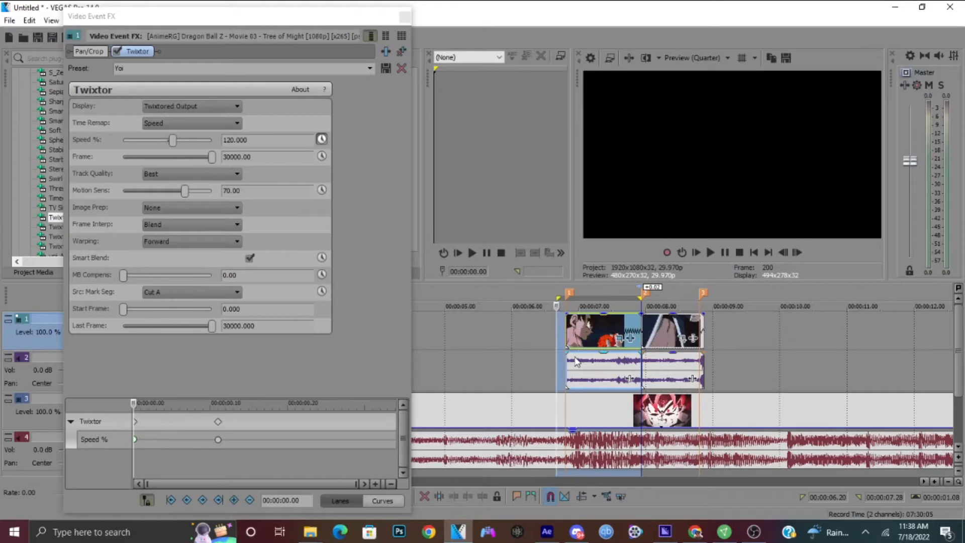
key("space")
key("space")
key("space")
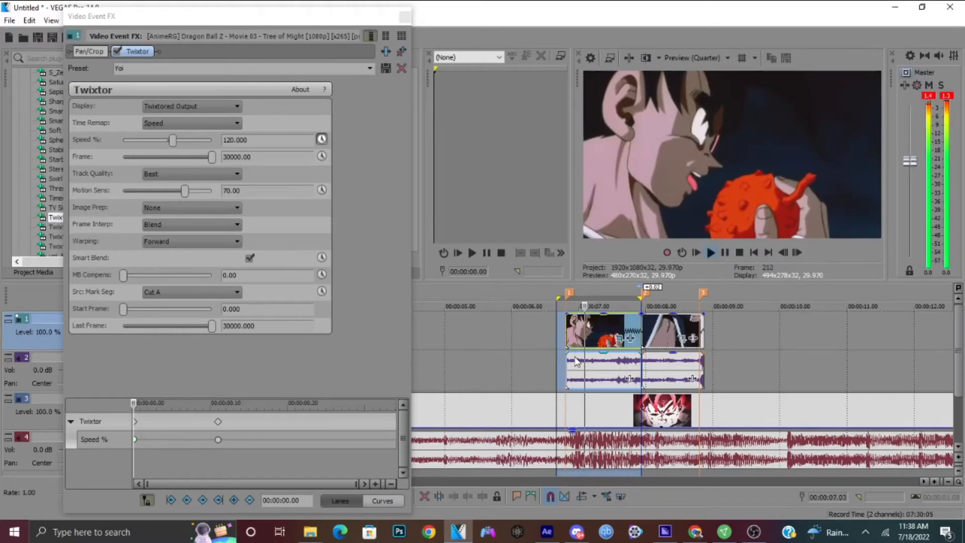
key("space")
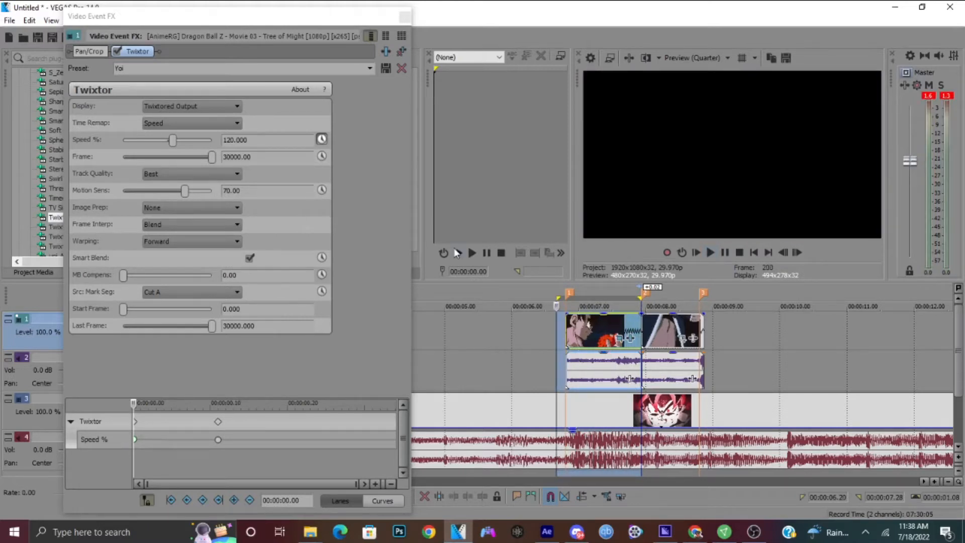
- Raise the starting Speed % to about 210.9, and move the second keyframe to 00:00:00.09 with a Speed % of 15
left_click_drag(174, 140, 179, 141)
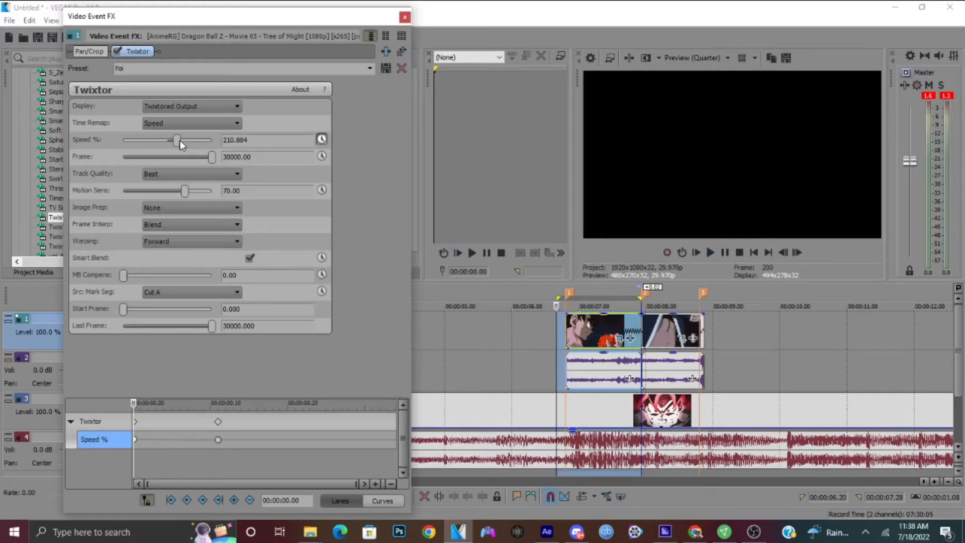
left_click_drag(218, 439, 203, 444)
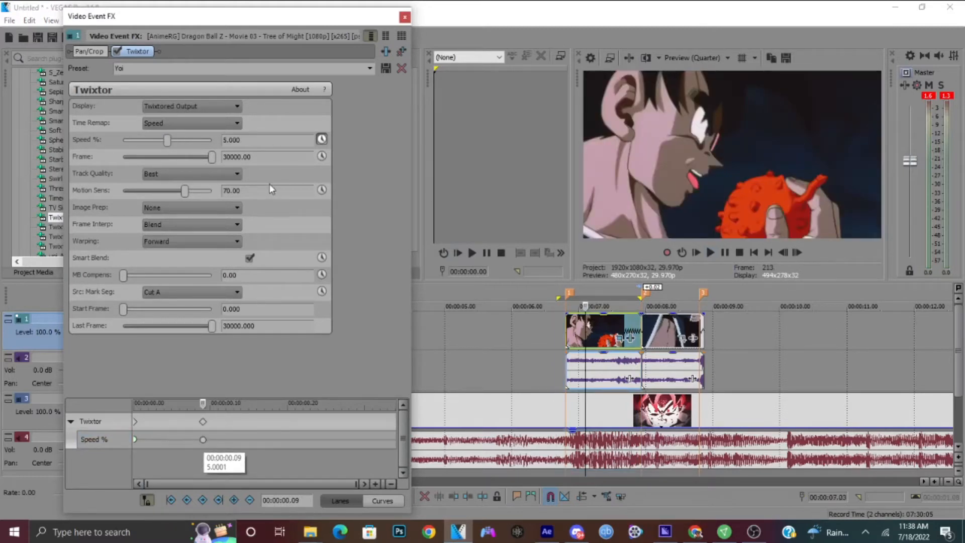
left_click(255, 139)
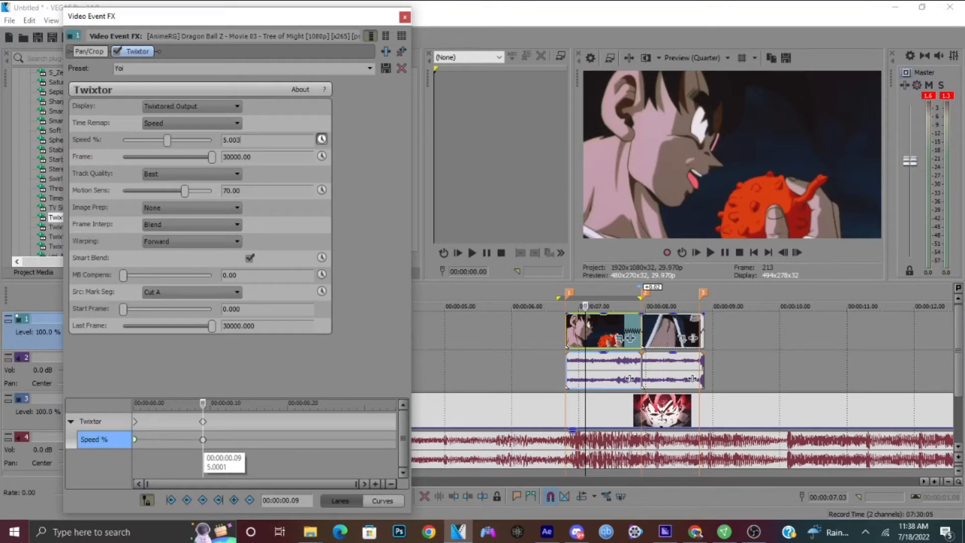
left_click(213, 450)
key("Right")
key("Right")
key("Right")
key("Right")
key("Right")
left_click(202, 439)
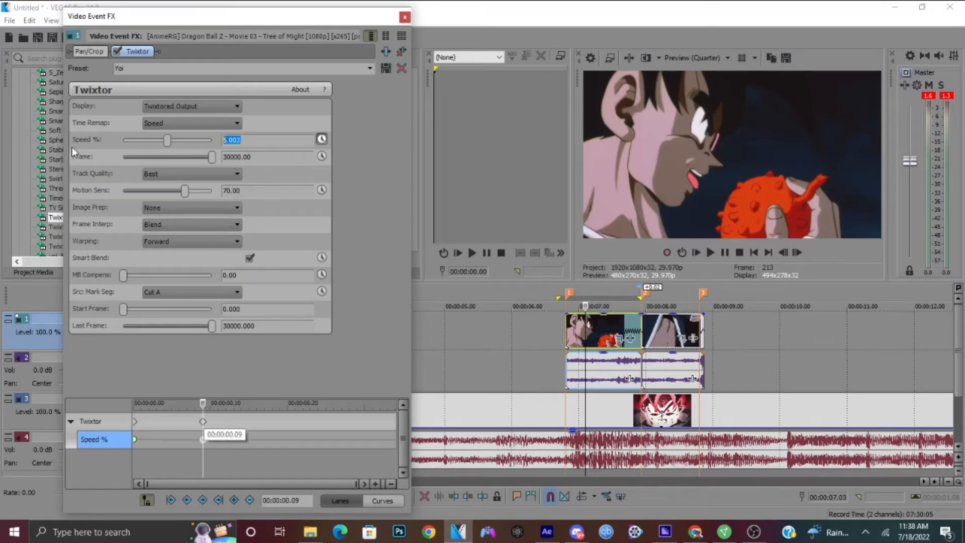
type("15")
key("Return")
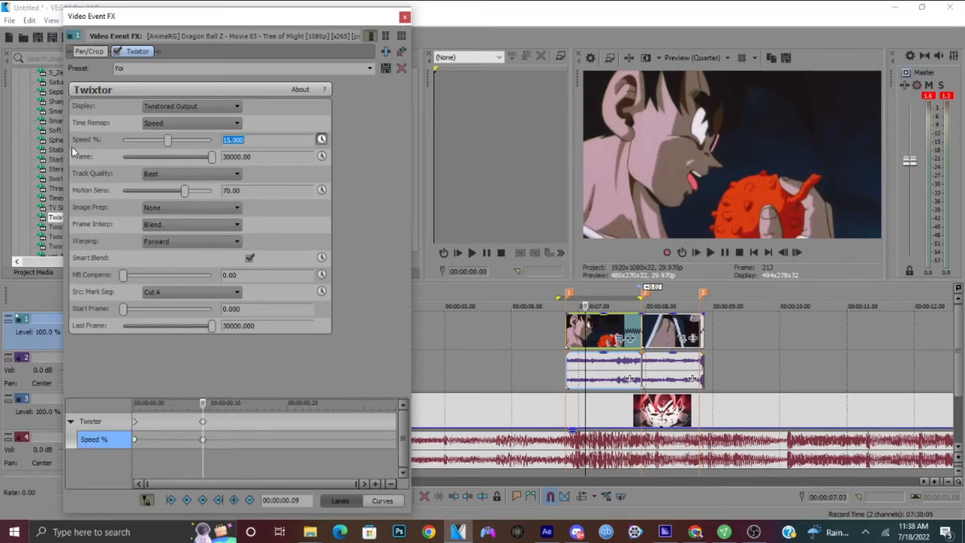
- Preview the fruit clip's adjusted ramp up to marker 2
left_click_drag(556, 350, 639, 358)
key("space")
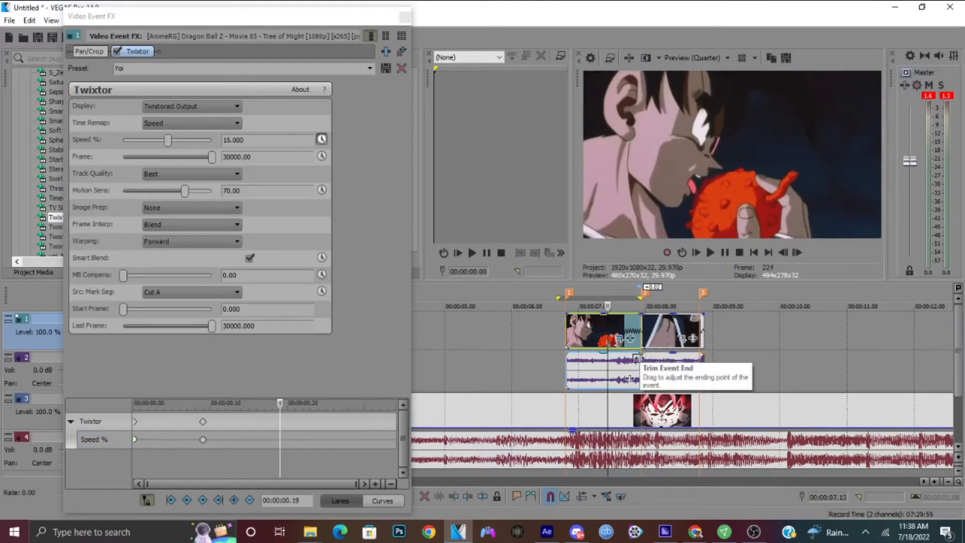
key("space")
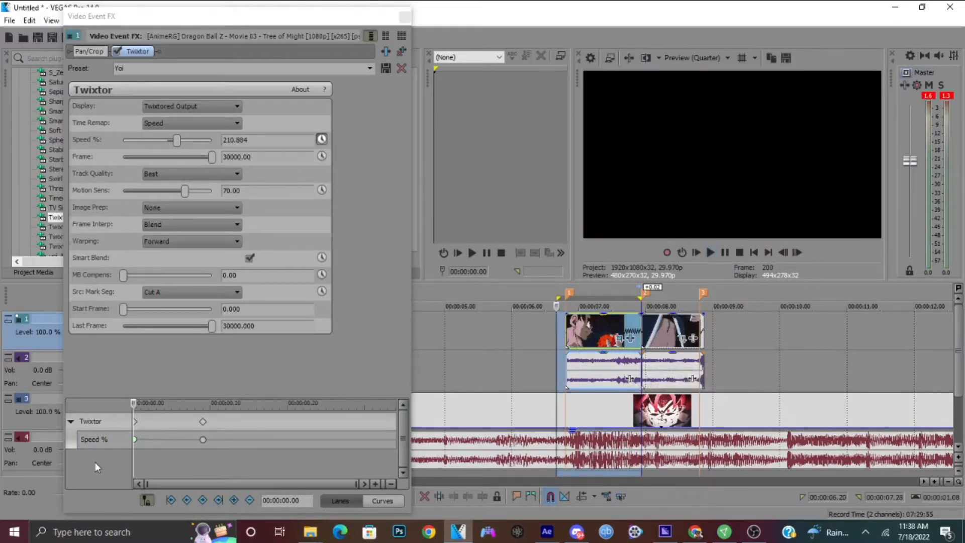
- Set the fruit clip's starting Speed % keyframe to 150
left_click(139, 439)
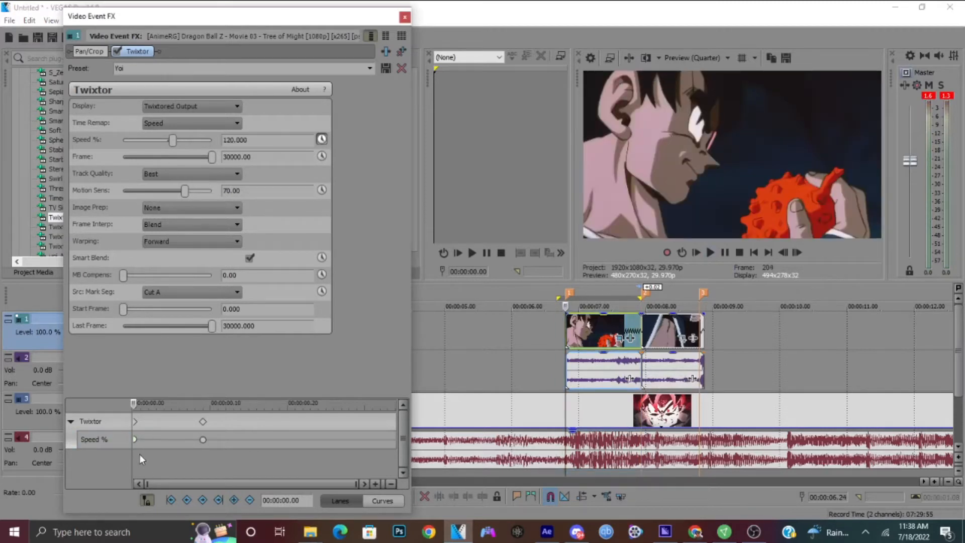
left_click(135, 439)
left_click(246, 140)
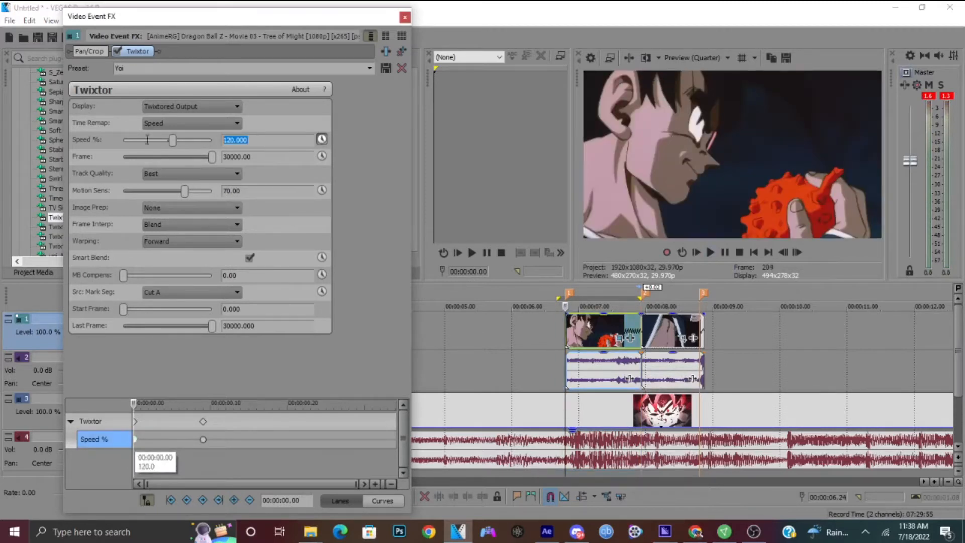
type("150")
key("Return")
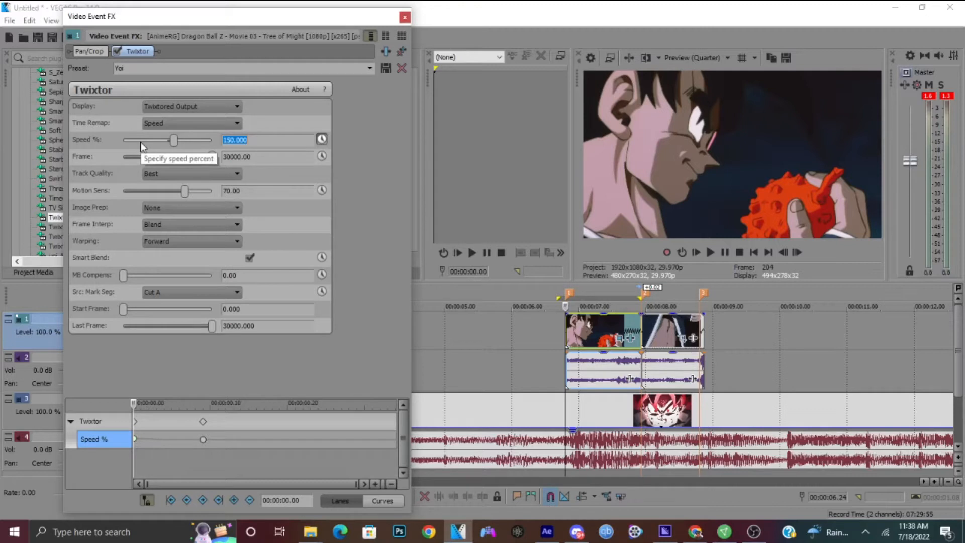
- Set the Speed % keyframe at 00:00:00.09 to 10
left_click(203, 441)
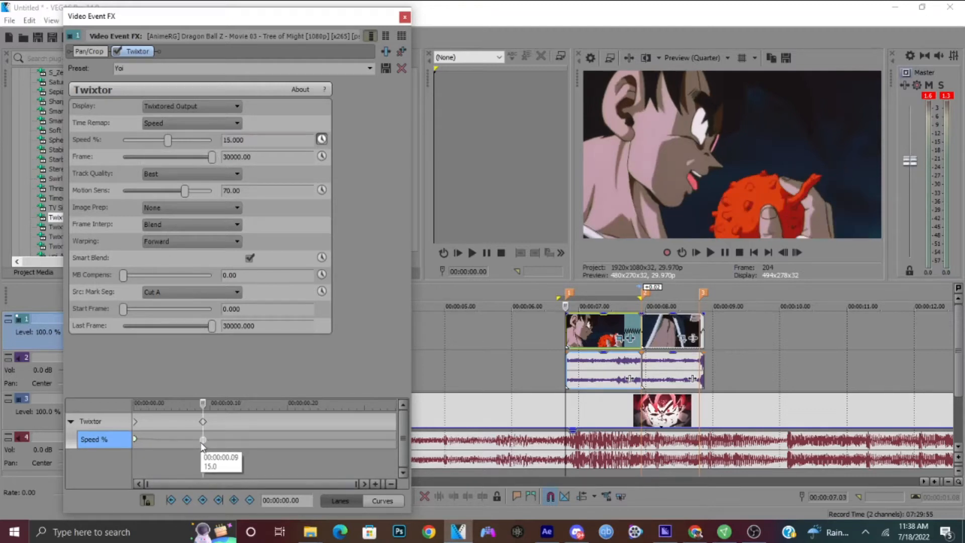
left_click(270, 139)
type("1")
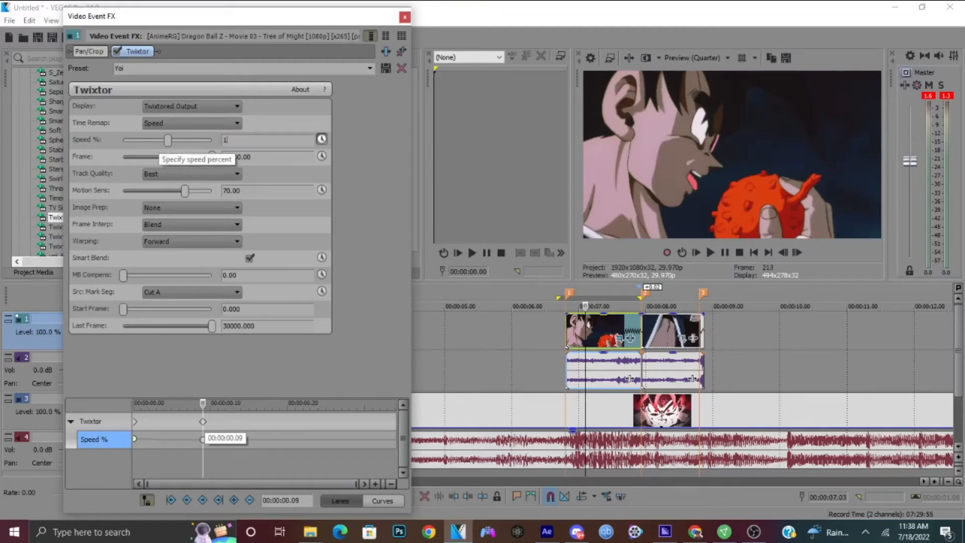
key("Return")
- Add a third Speed % keyframe with a value of 5 and place it at the clip's end, at 00:00:01.04
left_click(292, 460)
key("Right")
key("Right")
key("Right")
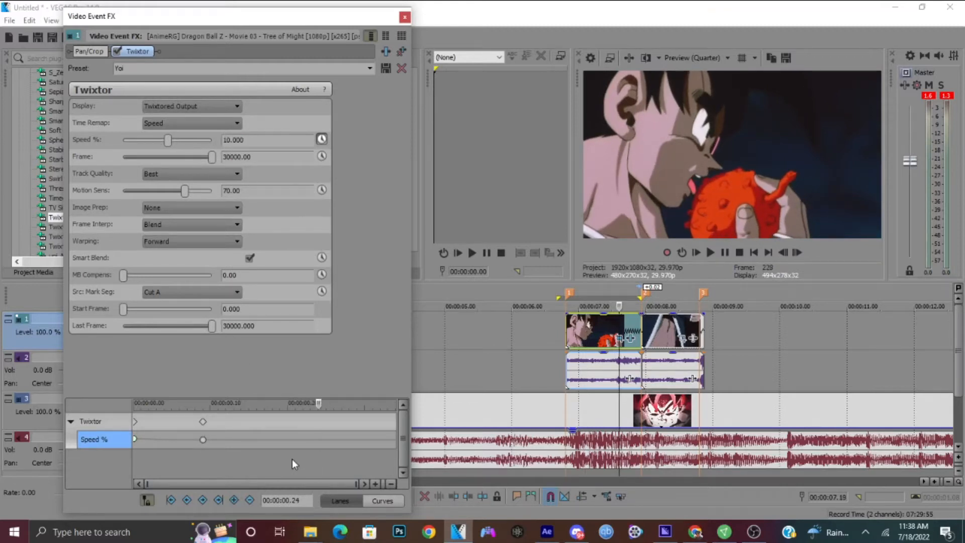
left_click(236, 499)
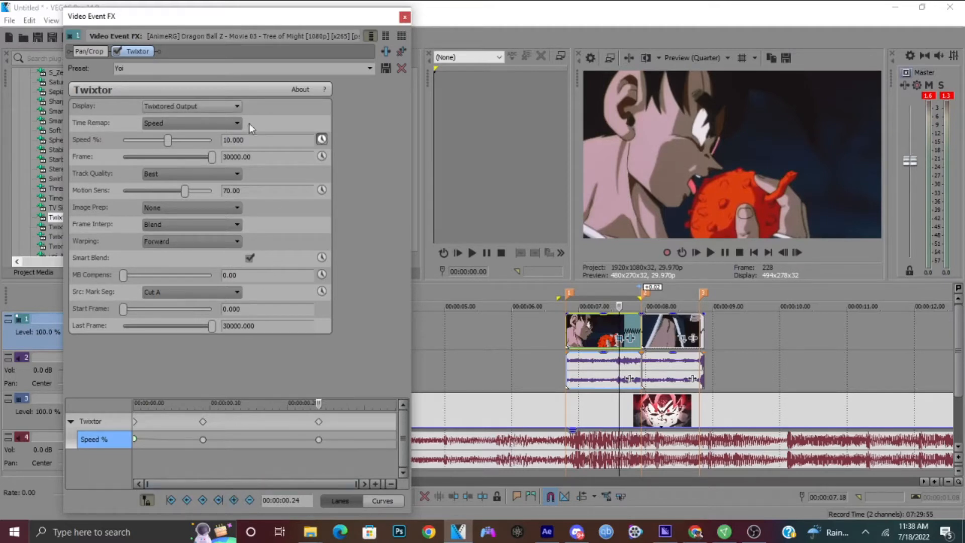
double_click(234, 140)
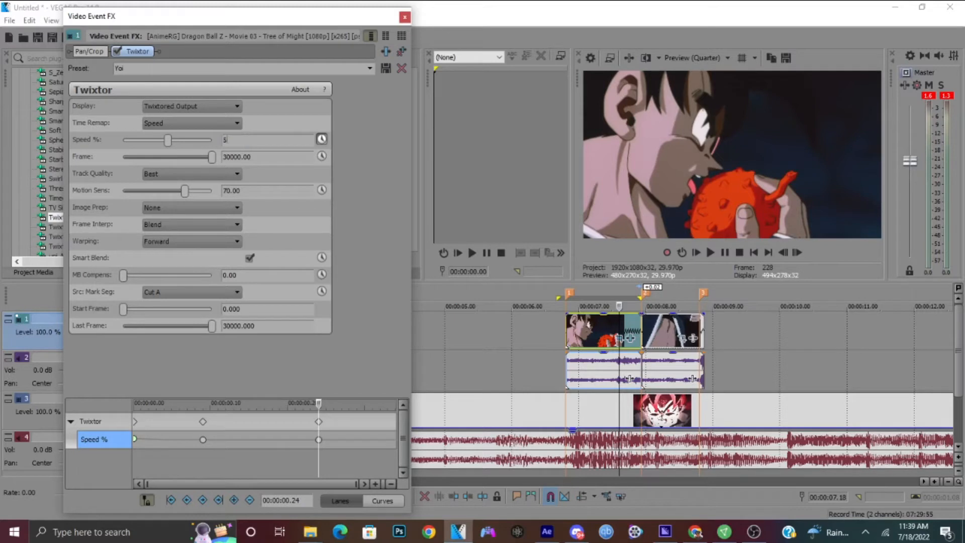
key("Return")
mouse_move(319, 441)
left_click_drag(318, 440, 427, 442)
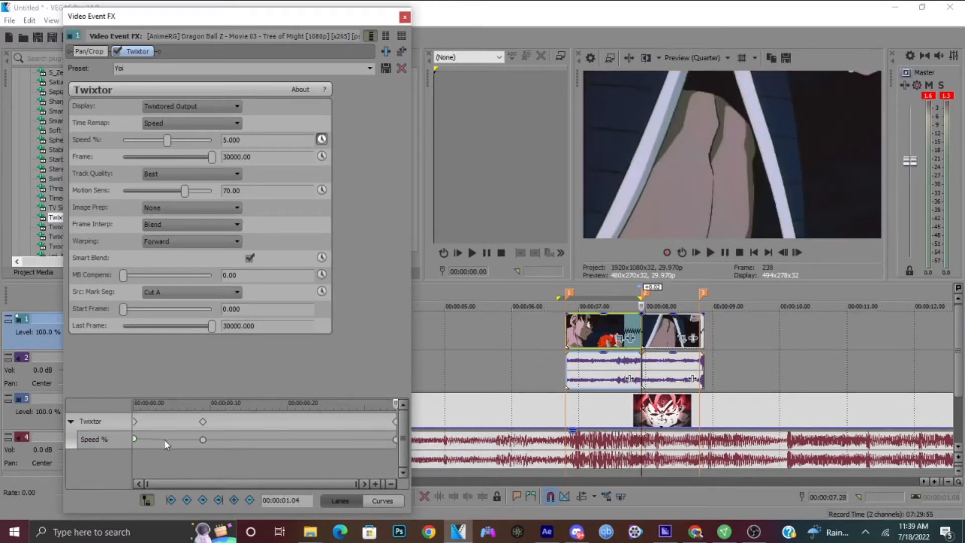
- Step through the fruit clip frame by frame from its start to its end to examine the speed ramp
left_click(137, 438)
key("Right")
key("Right")
key("Right")
key("Right")
key("Right")
key("Right")
key("Right")
key("Right")
key("Right")
key("Right")
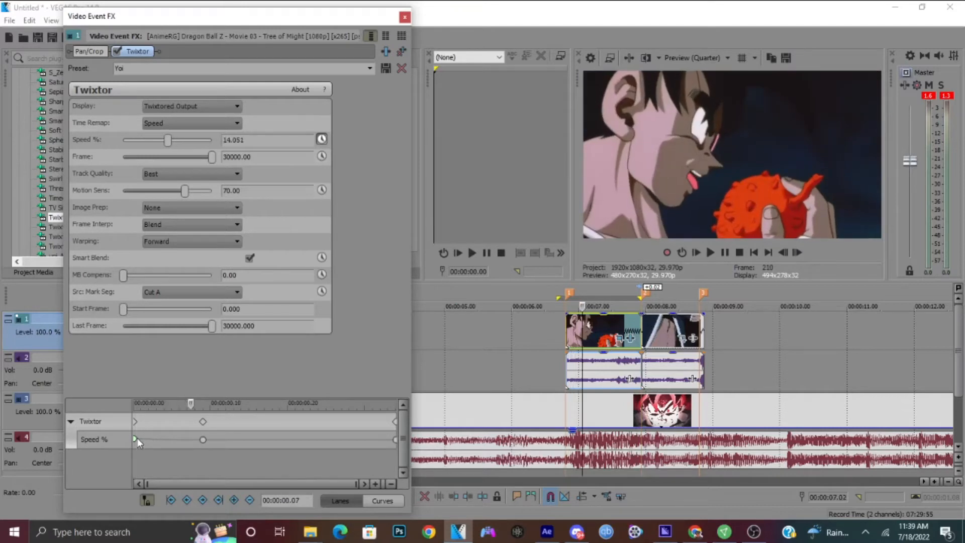
key("Right")
key("Right")
key("Right")
key("Right")
key("Right")
key("Right")
key("Right")
key("Right")
key("Right")
key("Right")
key("Right")
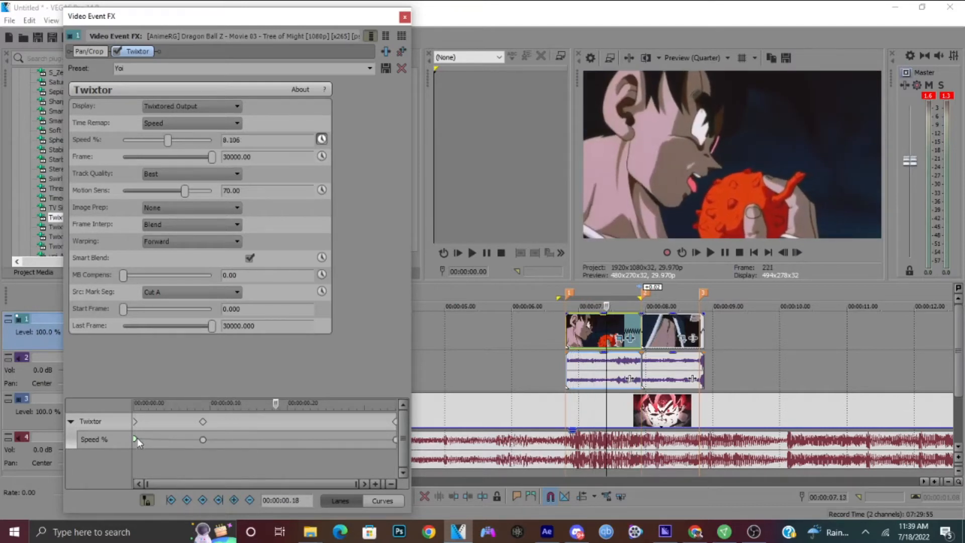
key("Right")
key("Right")
key("Right")
key("Right")
key("Right")
key("Right")
key("Right")
key("Right")
key("Right")
key("Right")
key("Right")
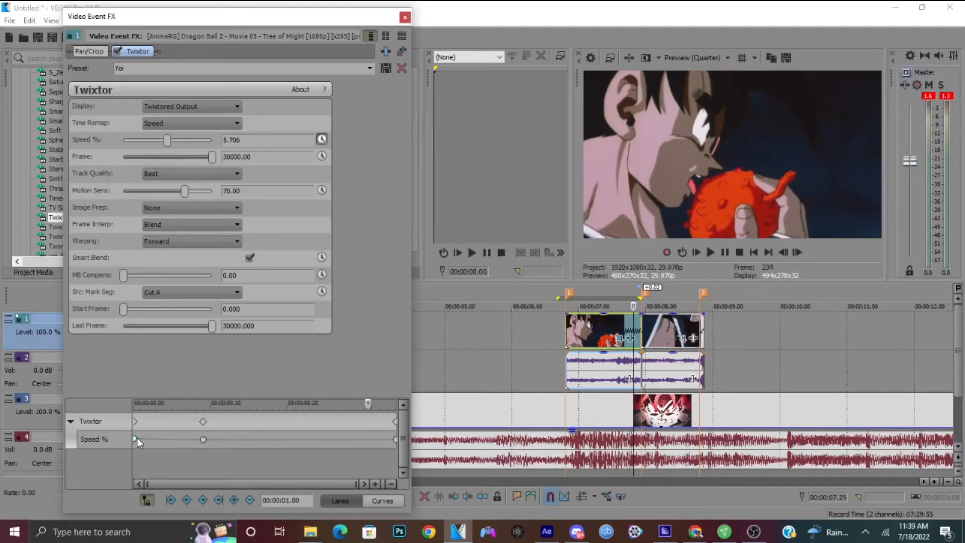
key("Right")
key("Right")
key("Right")
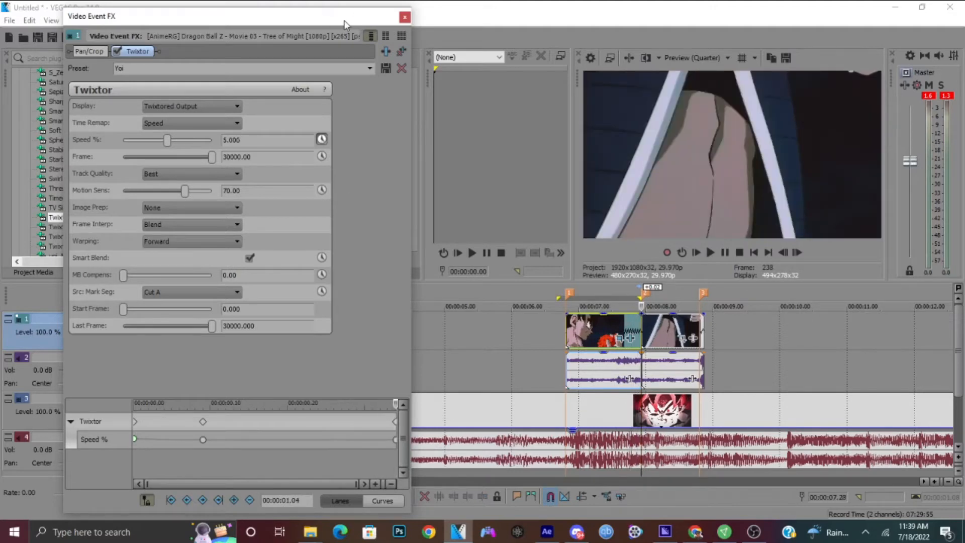
- Close the Twixtor settings and play the timeline section leading up to marker 2 with the finished ramp
left_click(404, 19)
left_click_drag(538, 338, 640, 353)
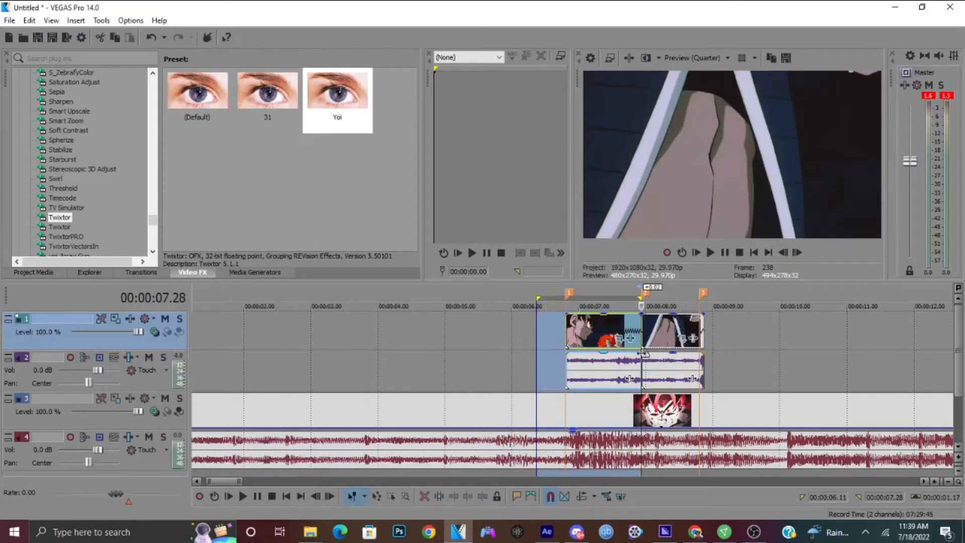
key("space")
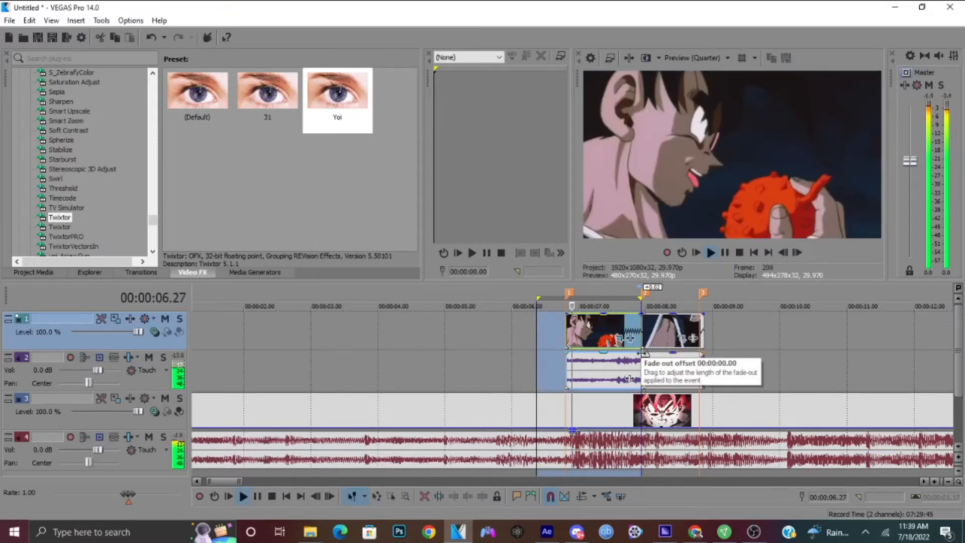
left_click(643, 353)
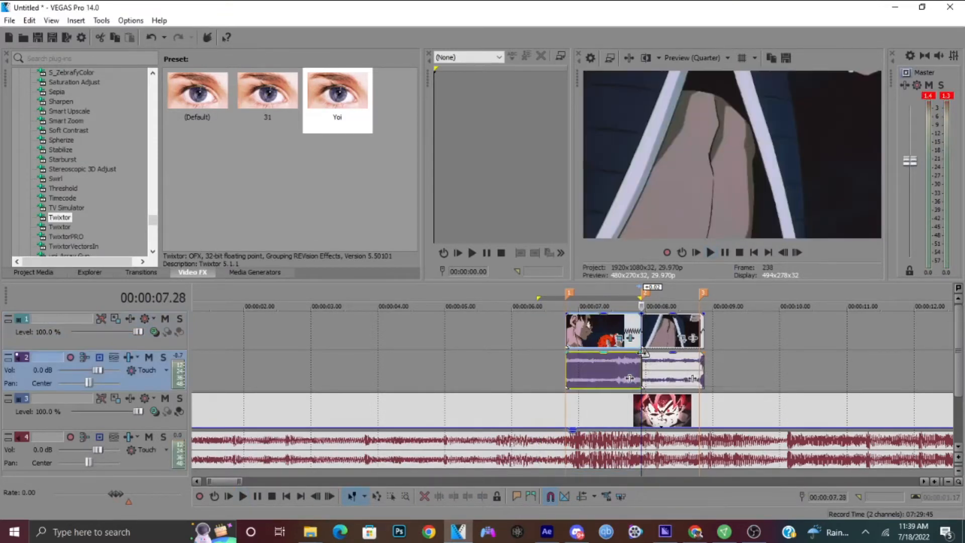
- Set the playback rate of the clip between markers 2 and 3 to 3
scroll(643, 357, "up", 3)
key("space")
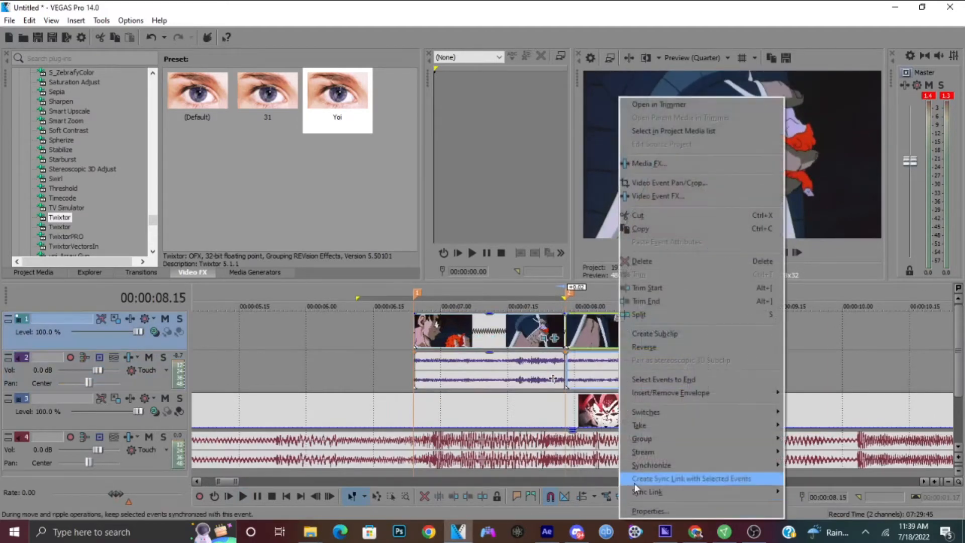
left_click(648, 510)
double_click(455, 240)
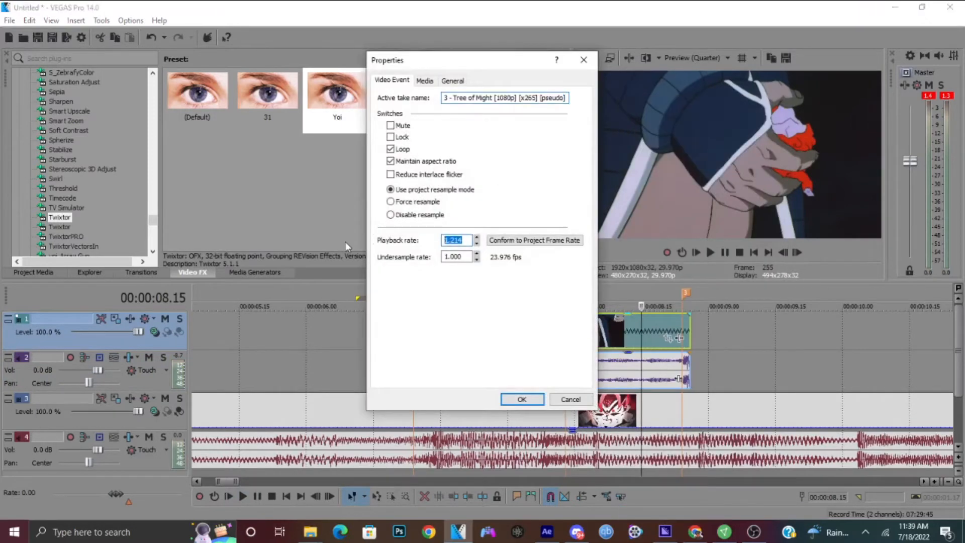
key("Return")
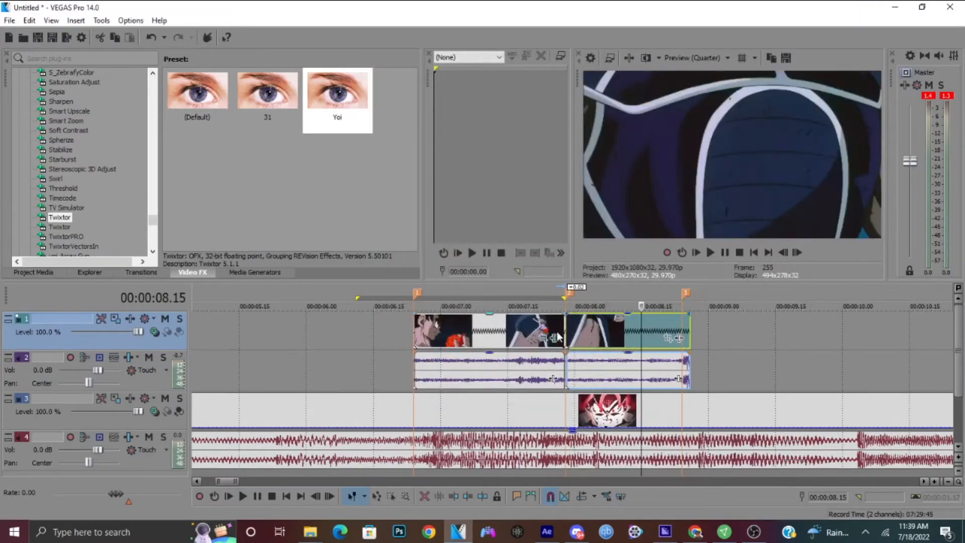
- Step frame by frame around the cut at marker 2 to examine how the second clip begins
left_click(563, 337)
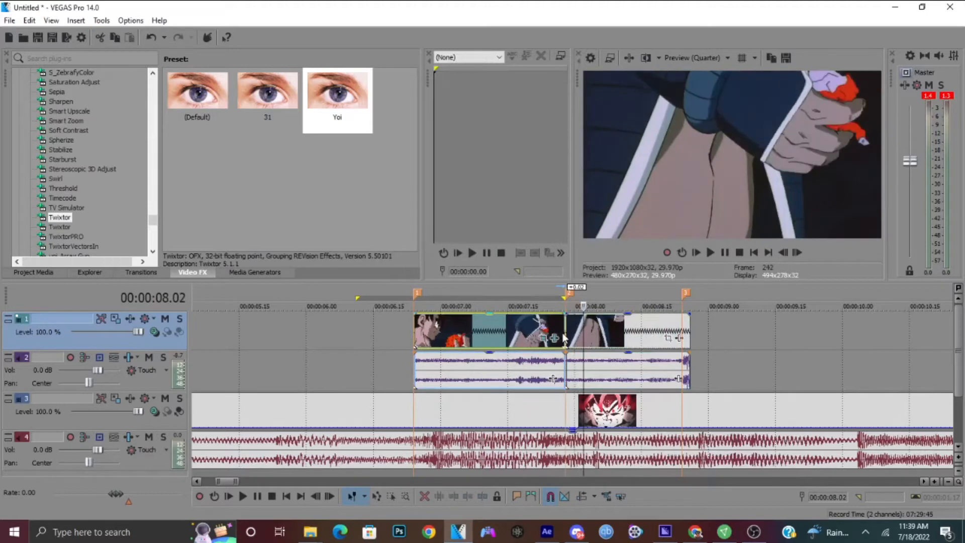
key("Right")
key("Right")
key("Left")
key("Left")
key("Left")
key("Left")
key("Right")
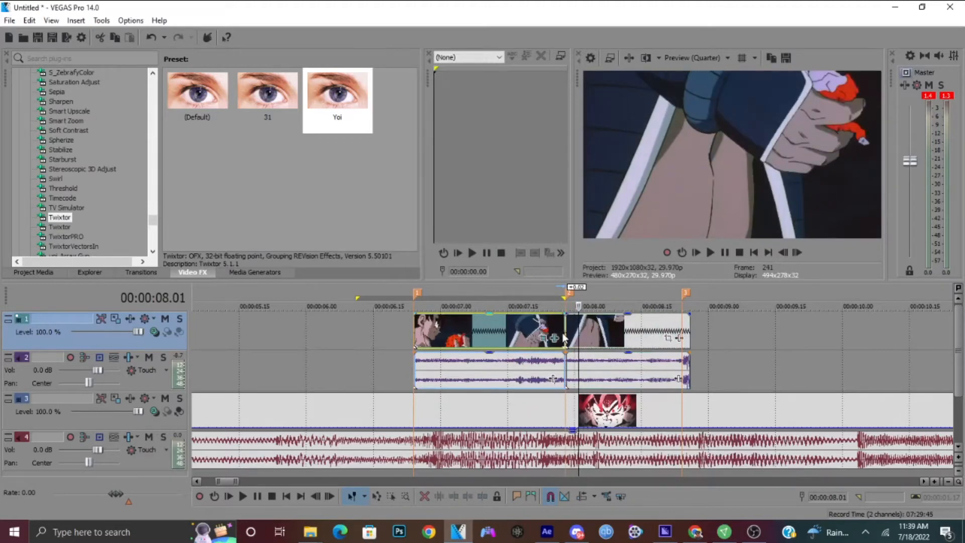
- Fine-tune the playback rate in the second clip's properties
right_click(639, 338)
left_click(674, 512)
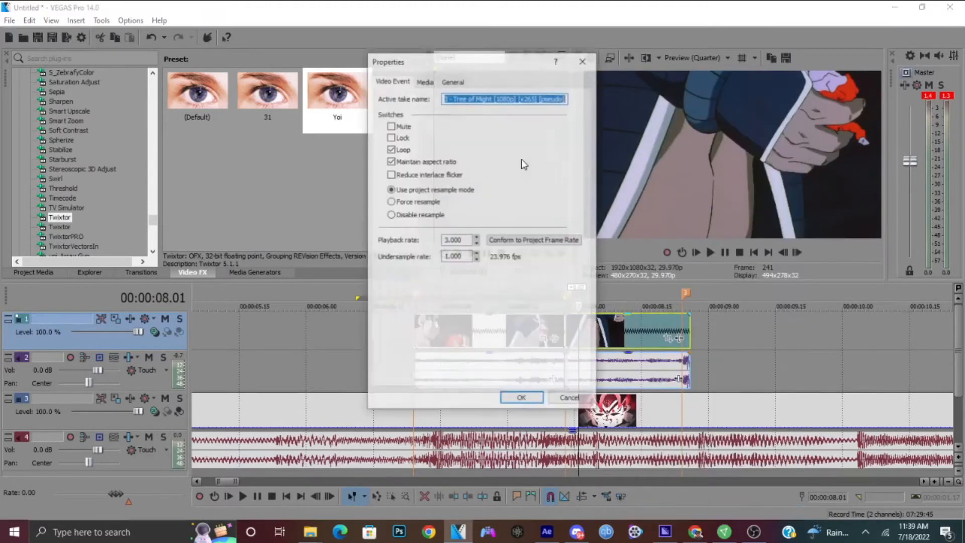
left_click(457, 240)
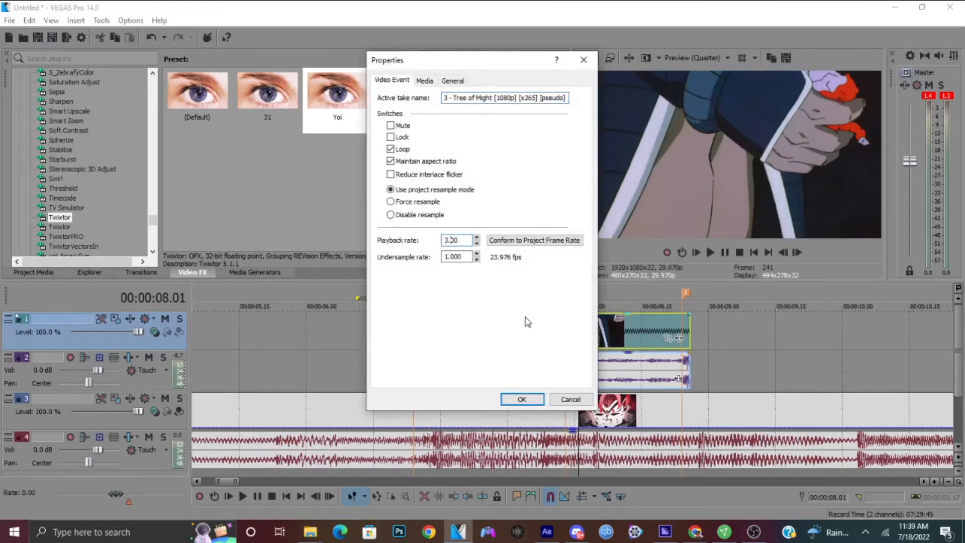
key("Return")
- Play the second clip from marker 2 and step back through its frames to examine the new speed
key("Left")
key("Left")
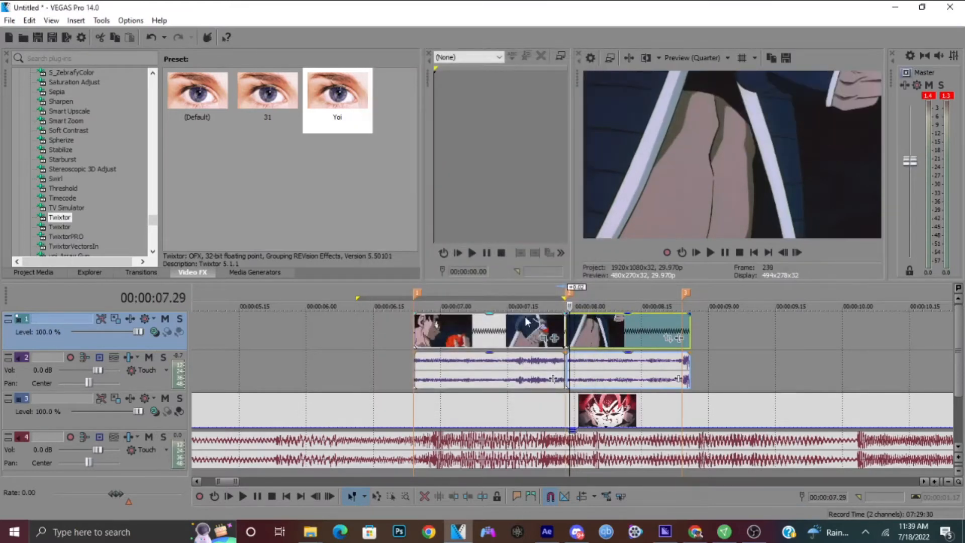
key("space")
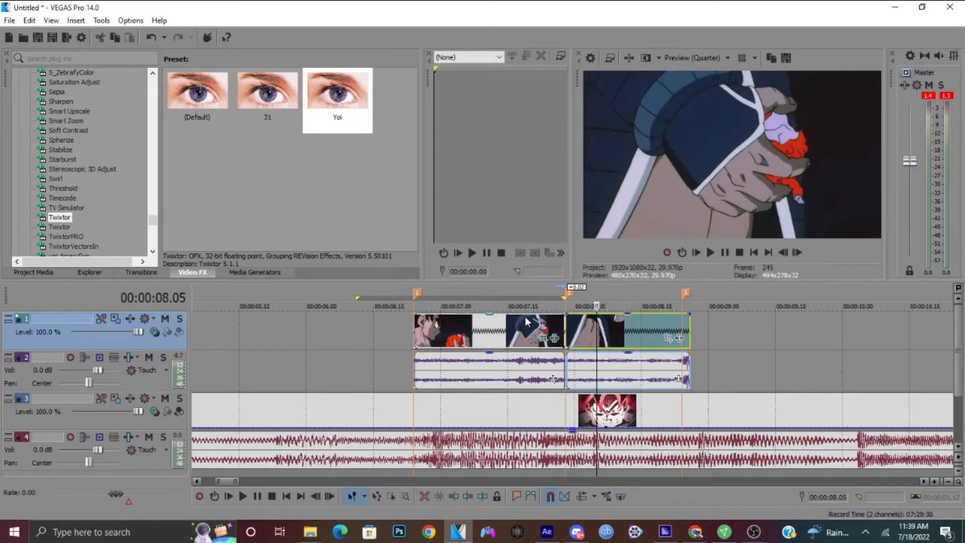
key("Left")
key("Left")
key("Left")
key("Left")
key("Left")
key("Left")
key("Left")
key("Left")
key("Left")
key("Left")
key("Left")
key("space")
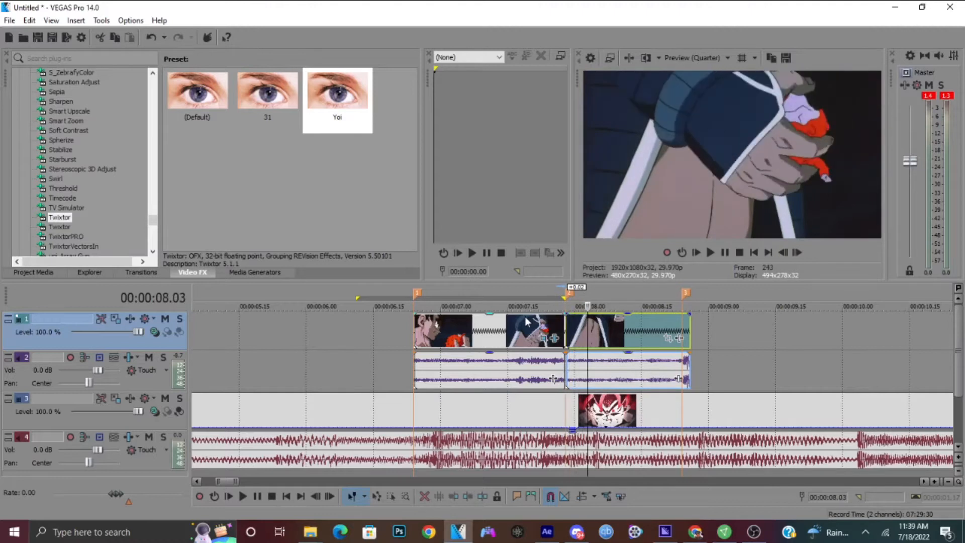
- Apply the Twixtor preset Yoi to the second clip and enable keyframing for Speed %
left_click(355, 94)
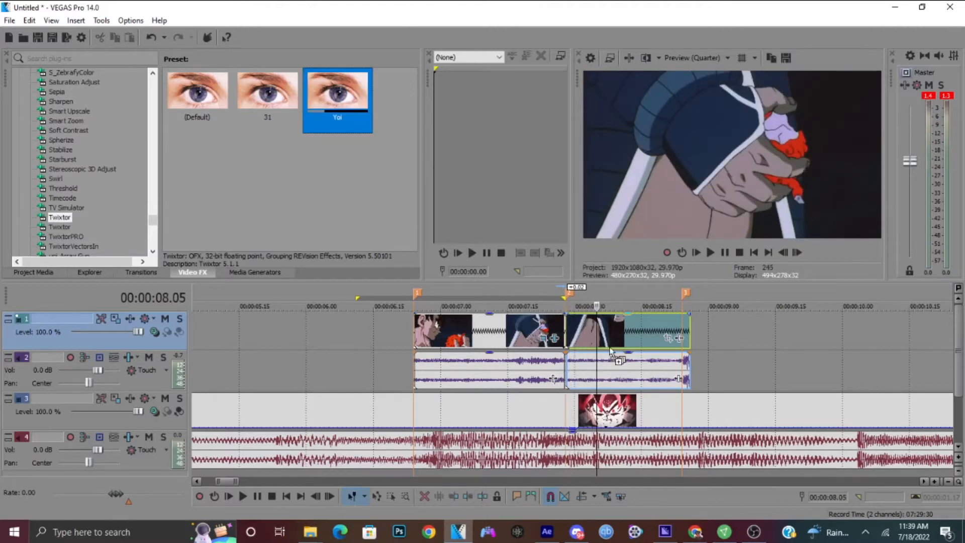
left_click_drag(606, 342, 606, 342)
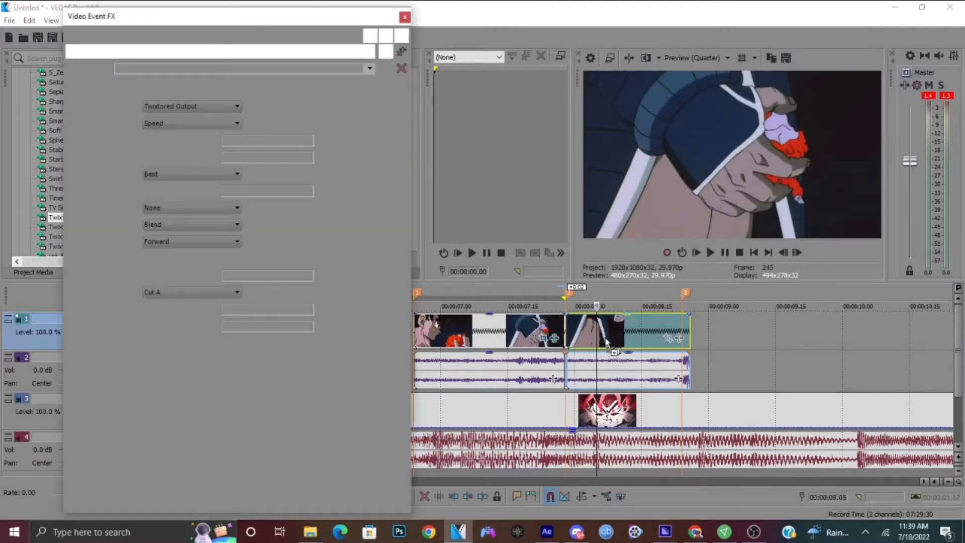
left_click(321, 140)
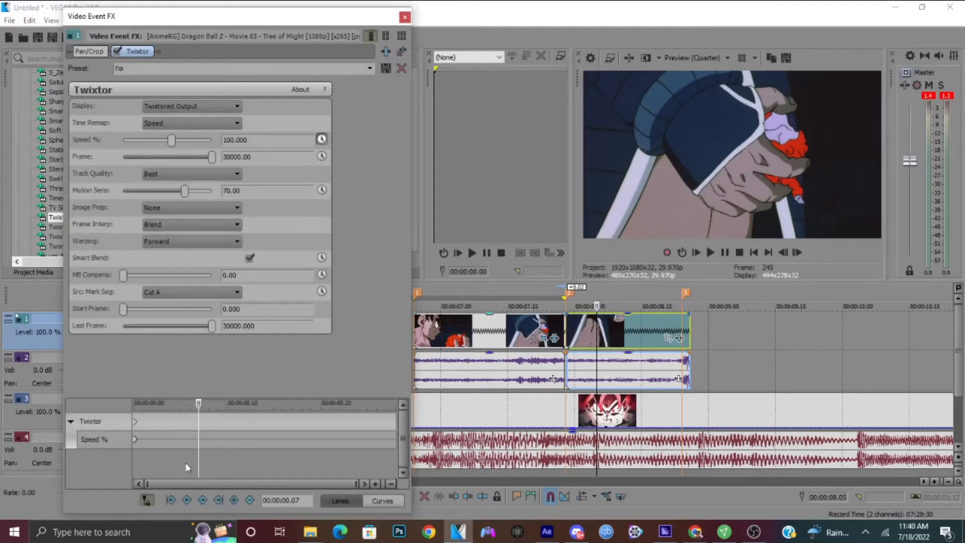
- Set the first Speed % keyframe at 00:00:00.00 to about 170 and give it a Fast Fade
left_click(135, 439)
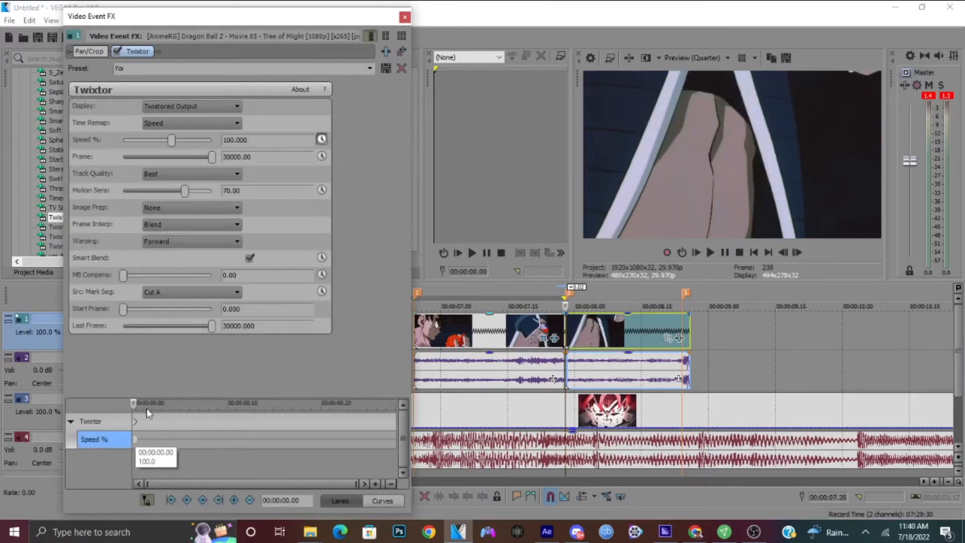
left_click_drag(173, 141, 180, 145)
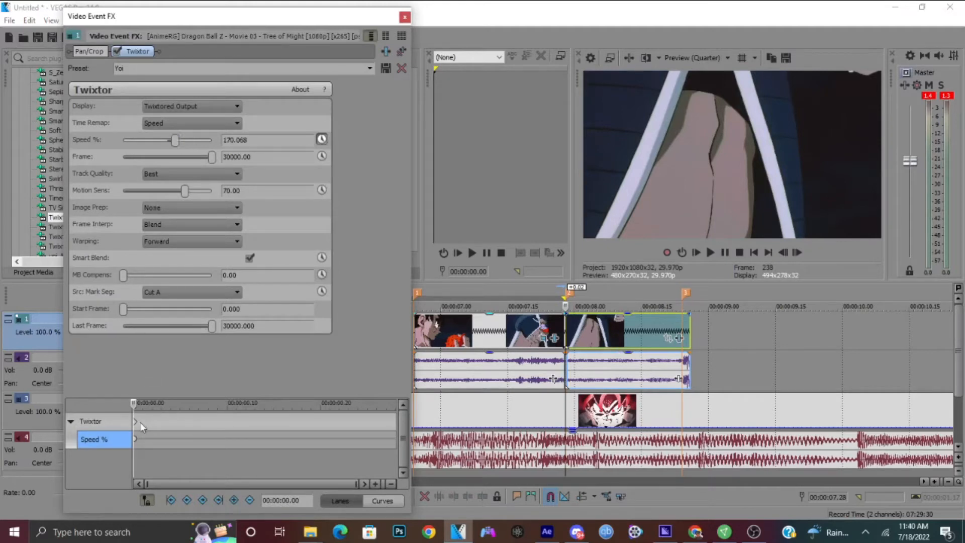
right_click(134, 438)
left_click(184, 357)
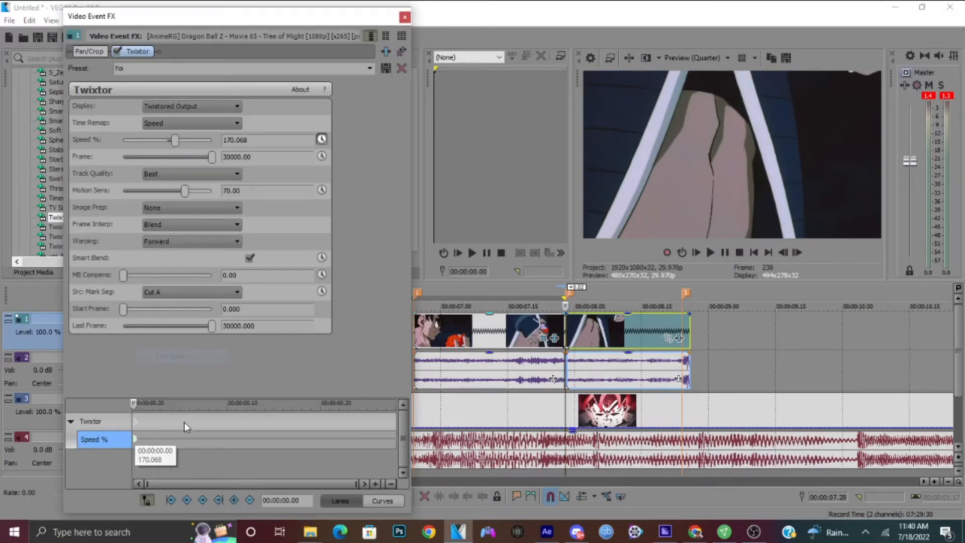
- Add a second Speed % keyframe at 00:00:00.08 with a value of 20
left_click(186, 435)
key("Right")
key("Right")
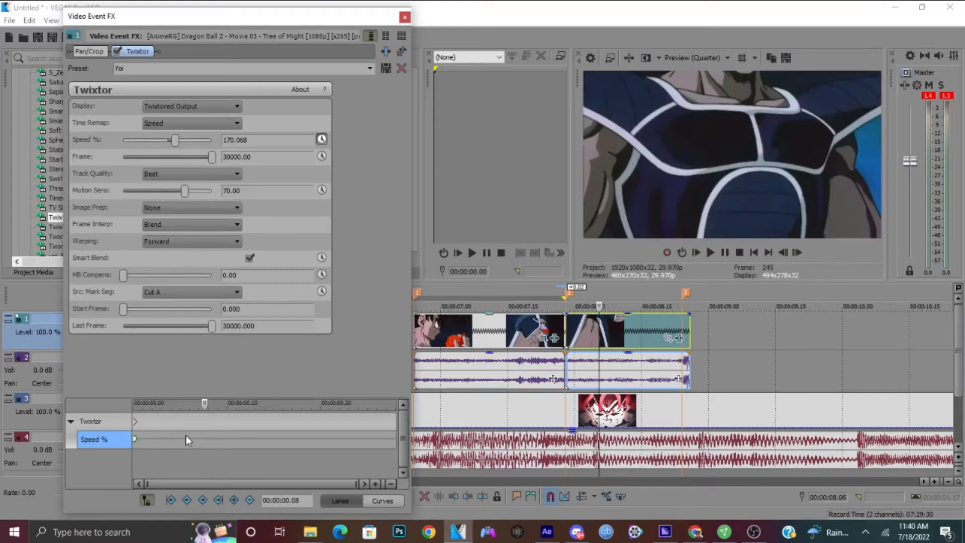
type("15")
key("Return")
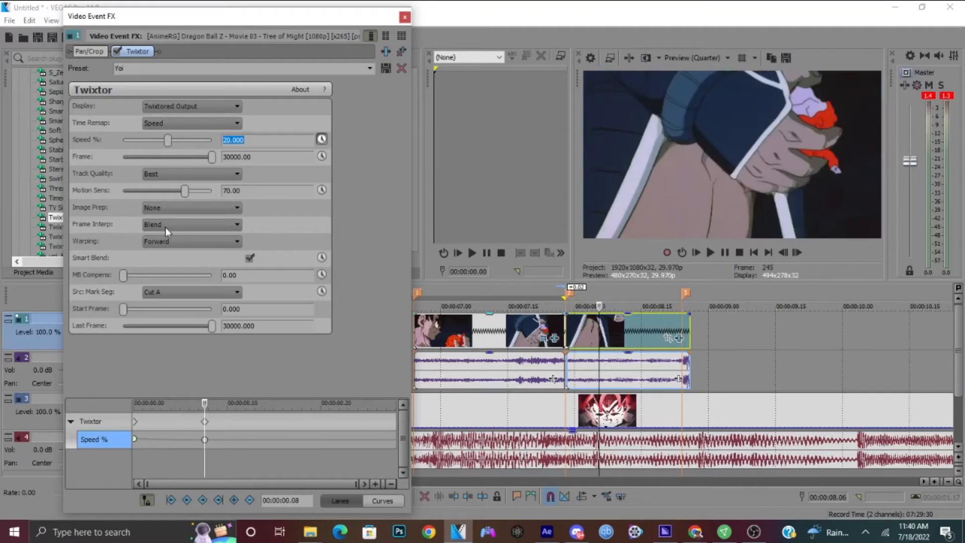
- Add a third Speed % keyframe at 00:00:00.19
left_click(205, 440)
key("Right")
key("Right")
key("Right")
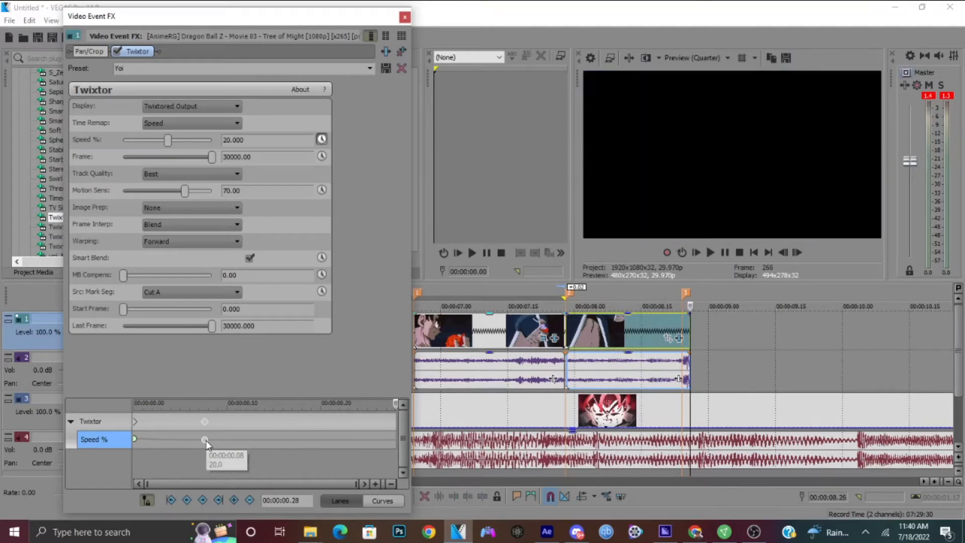
key("Left")
key("Left")
key("Left")
key("Left")
key("Left")
key("Left")
key("Left")
key("Left")
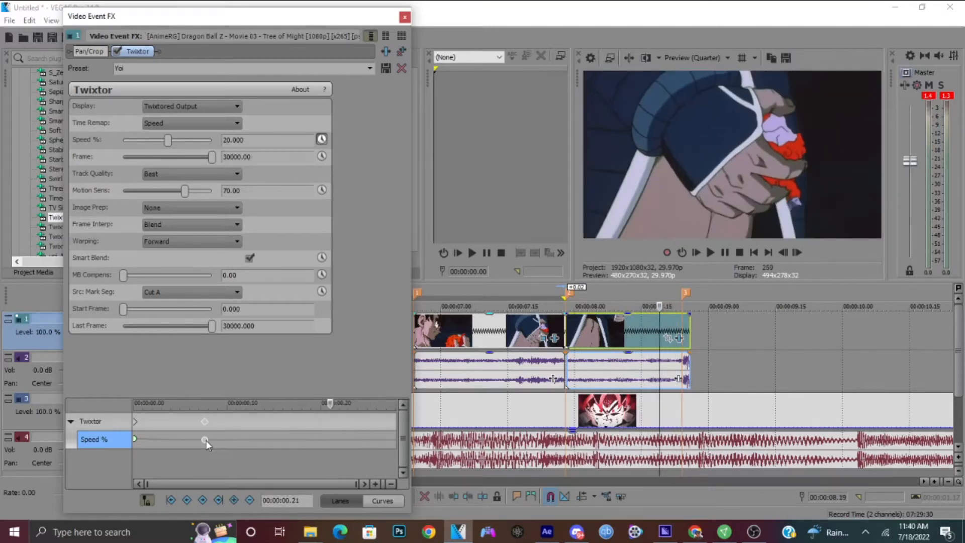
key("Left")
left_click(233, 500)
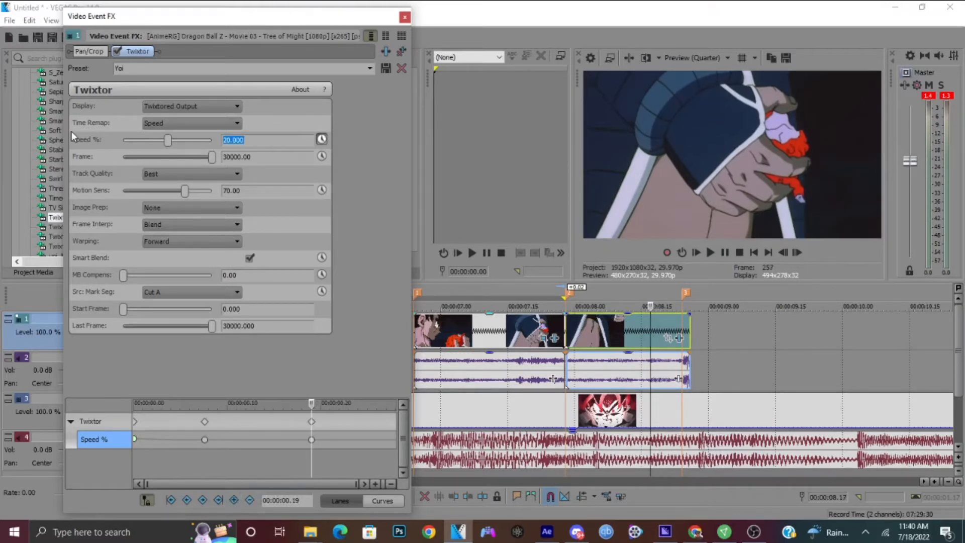
- Set the Speed % keyframe at 00:00:00.19 to 5 and give it a Slow Fade
key("Return")
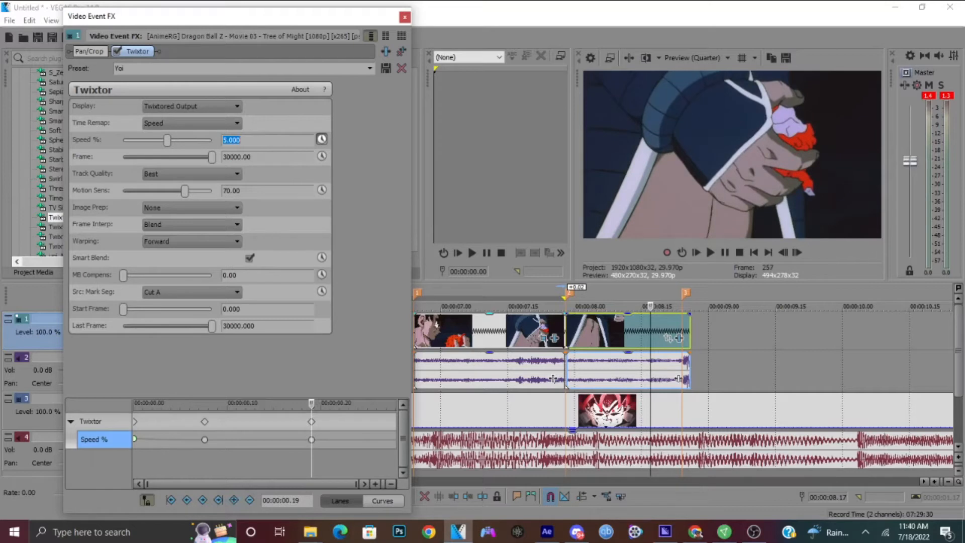
right_click(311, 439)
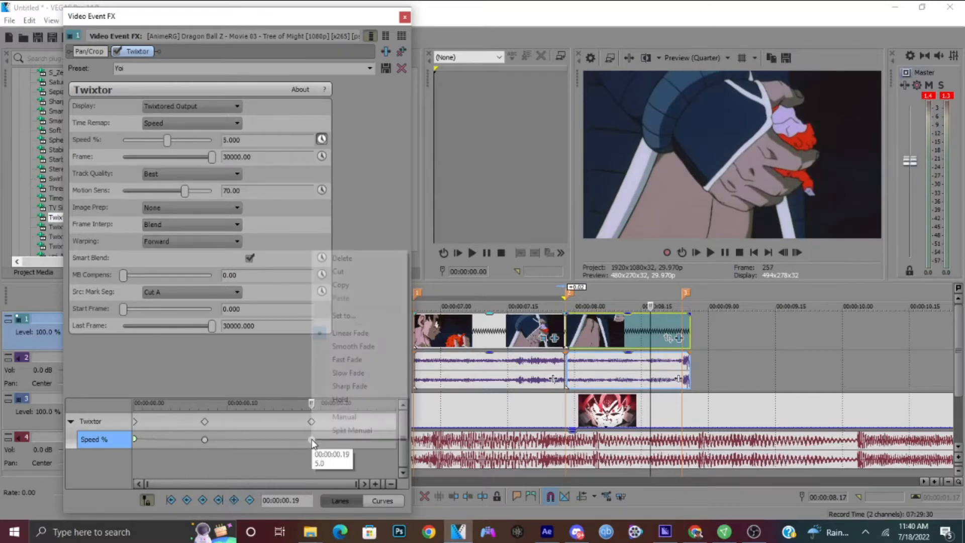
left_click(340, 377)
- Step through and play the frames from the third keyframe to the clip's end to examine the slow section
key("Right")
key("Right")
key("Right")
key("Right")
key("Right")
key("Right")
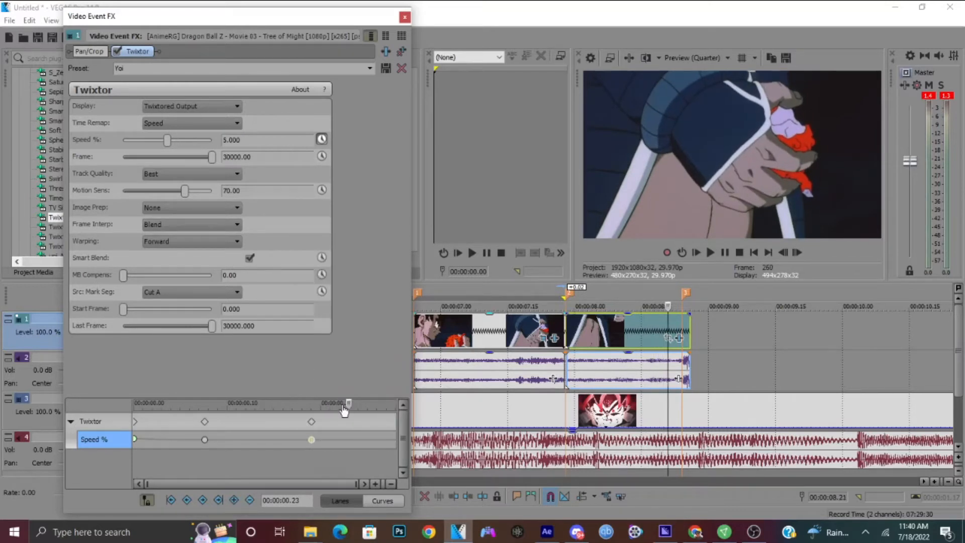
key("Right")
key("Right")
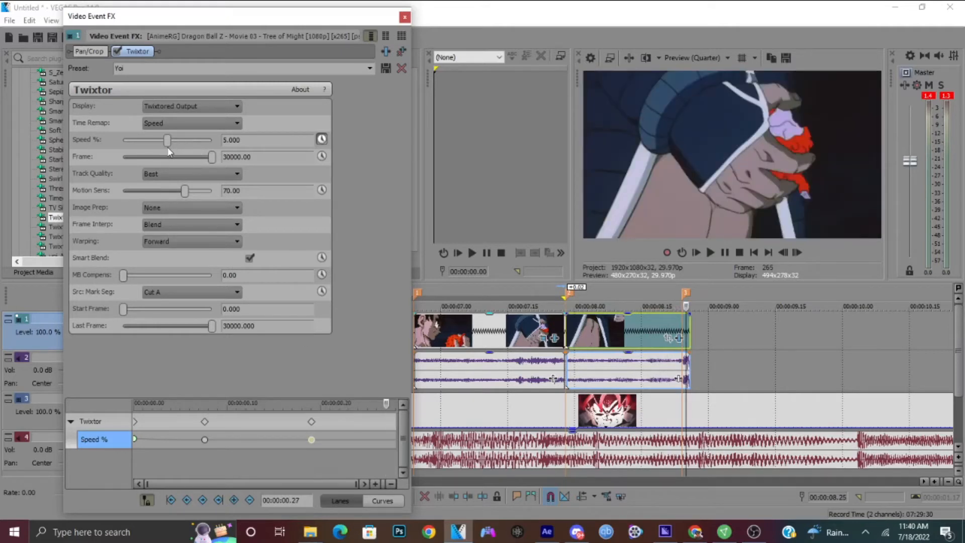
left_click(313, 439)
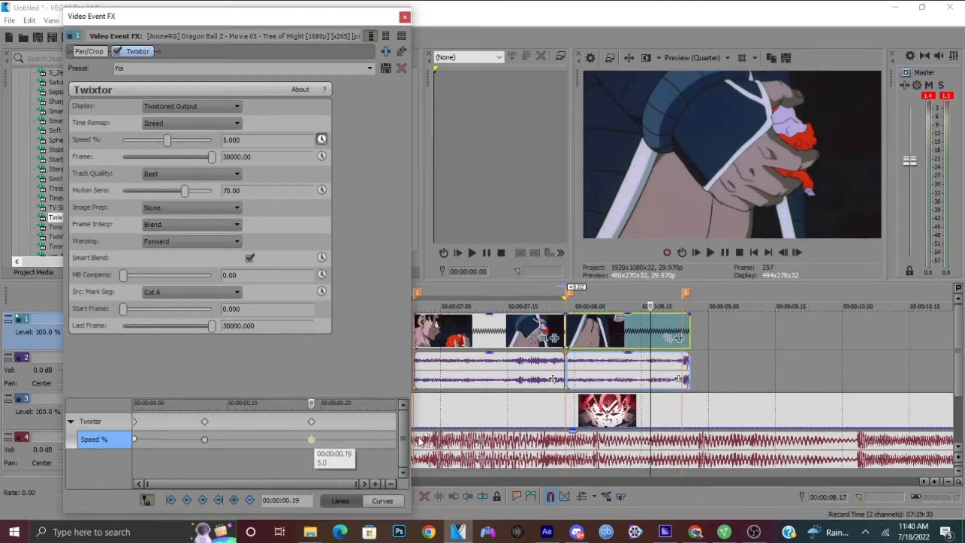
left_click(388, 442)
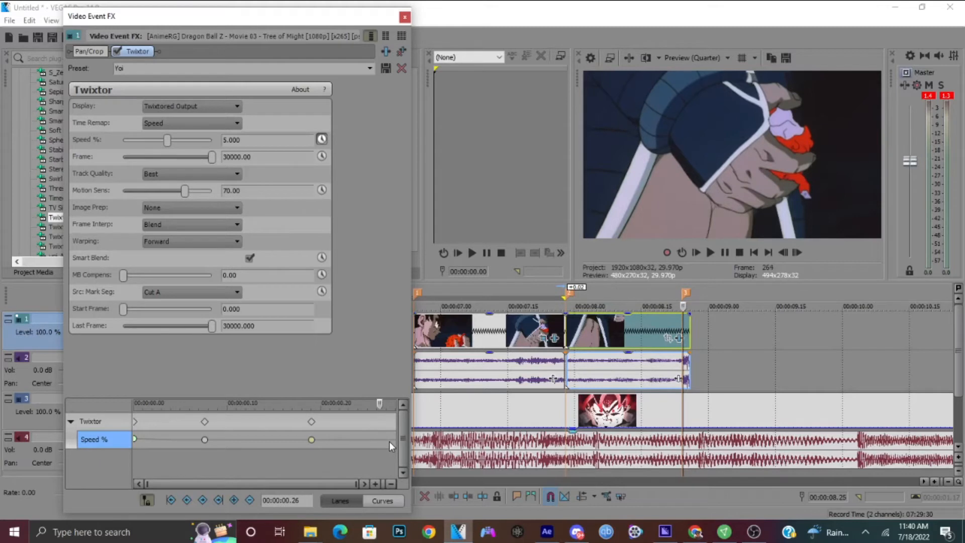
left_click(312, 440)
key("space")
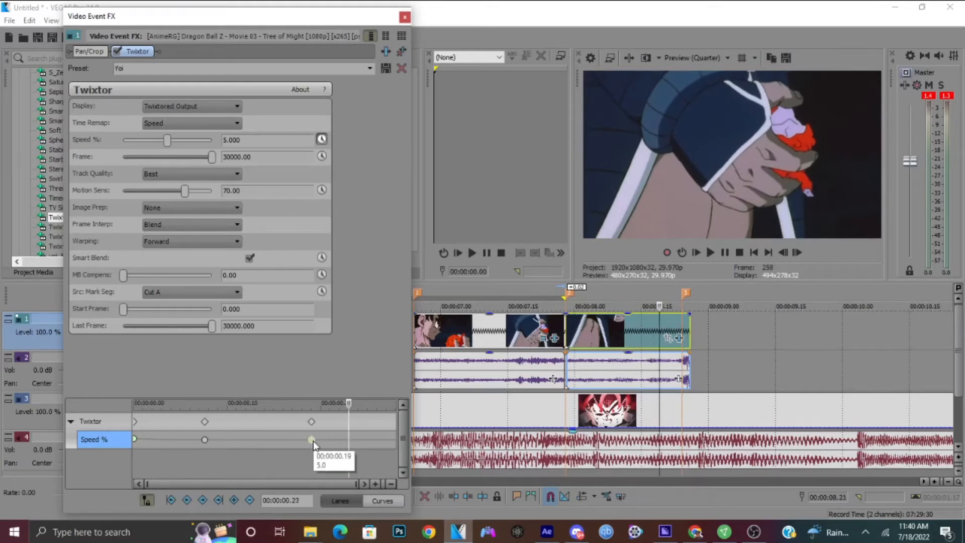
- Add a fourth Speed % keyframe on the clip's last frame, at 00:00:00.27, with a value of about 75
key("Right")
key("Left")
key("Left")
key("Right")
key("Right")
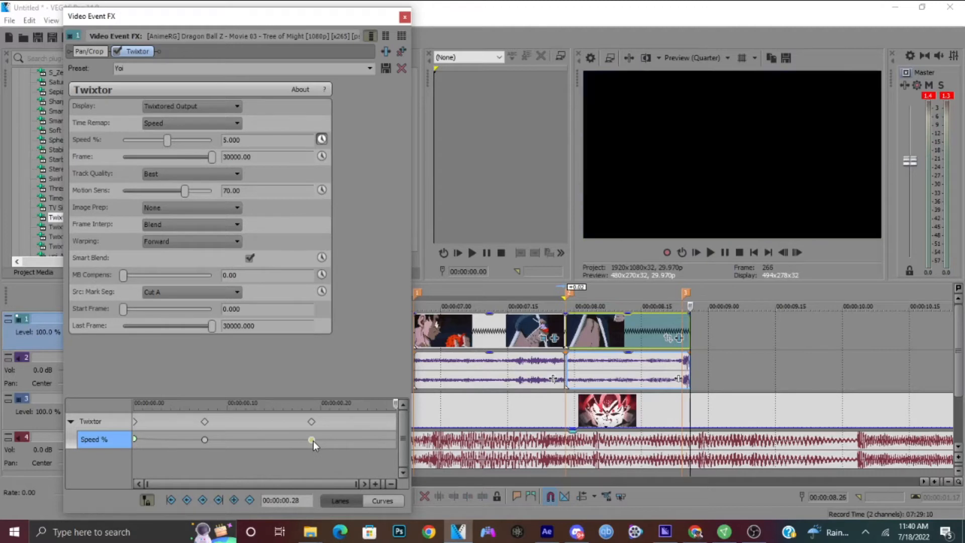
key("Left")
key("Right")
key("Left")
key("Right")
key("Left")
key("Right")
key("Left")
key("Right")
key("Left")
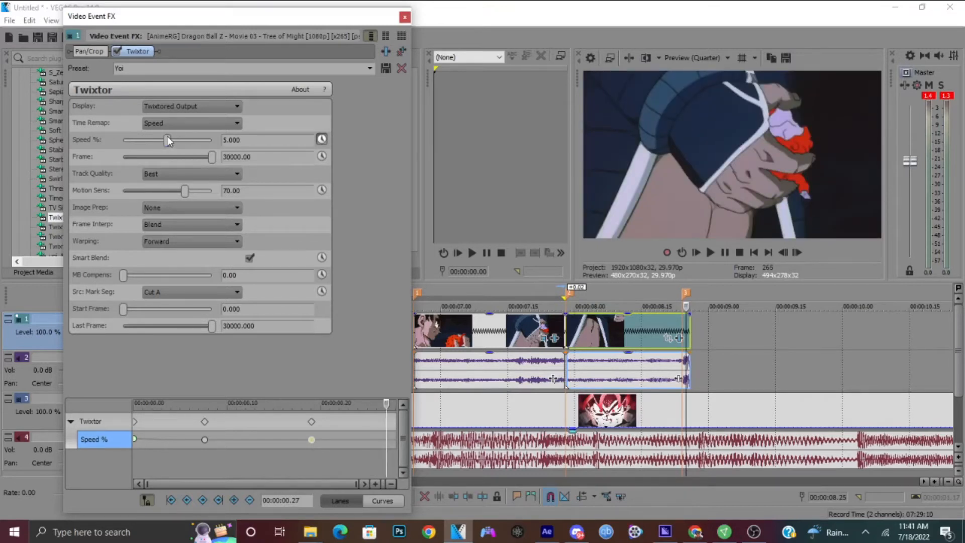
left_click_drag(168, 140, 171, 142)
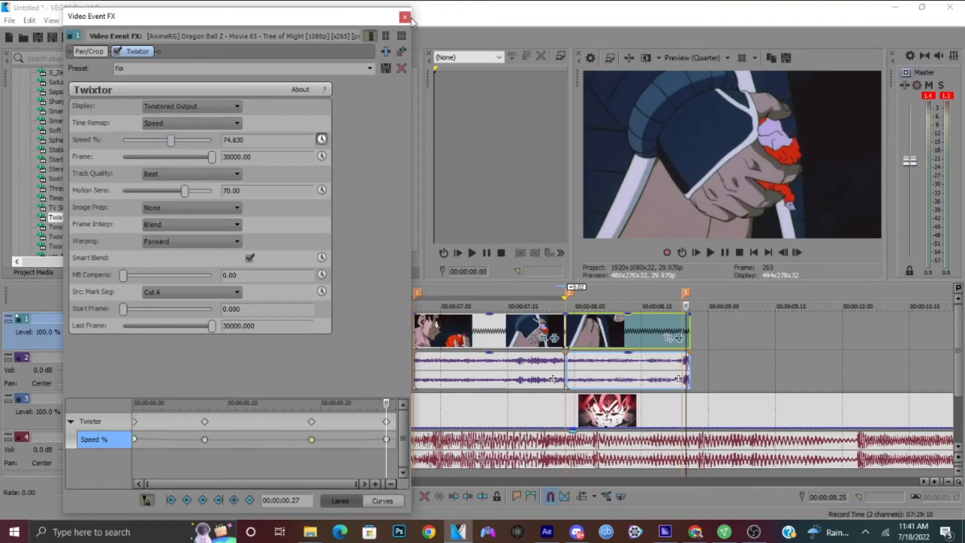
- Step frame by frame from the third keyframe toward the clip's end to examine how the speed picks up again
left_click(312, 451)
key("Right")
key("Right")
key("Right")
key("Right")
key("Right")
key("Right")
key("Right")
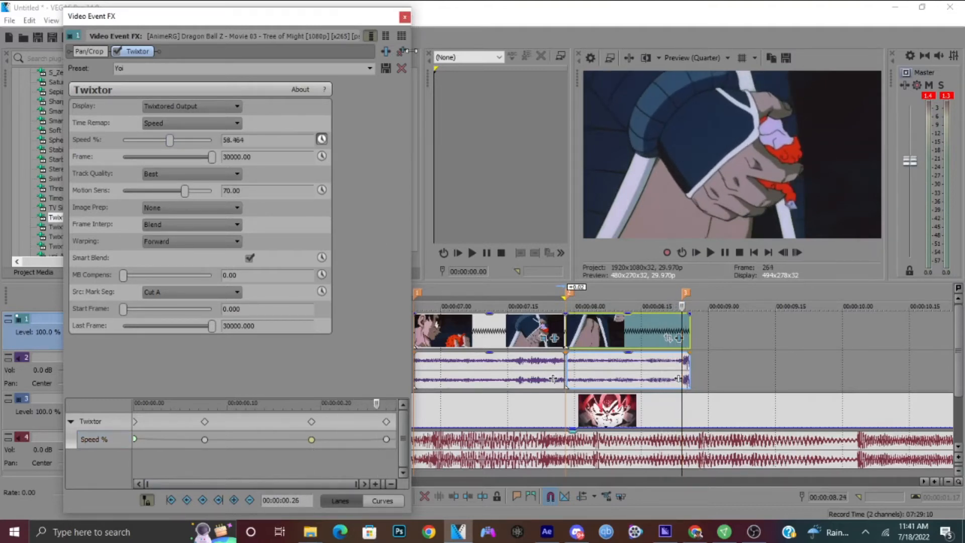
- Close the Twixtor settings, select the time range of the second clip and play it with the finished ramp
left_click(405, 17)
left_click_drag(699, 361, 566, 366)
key("space")
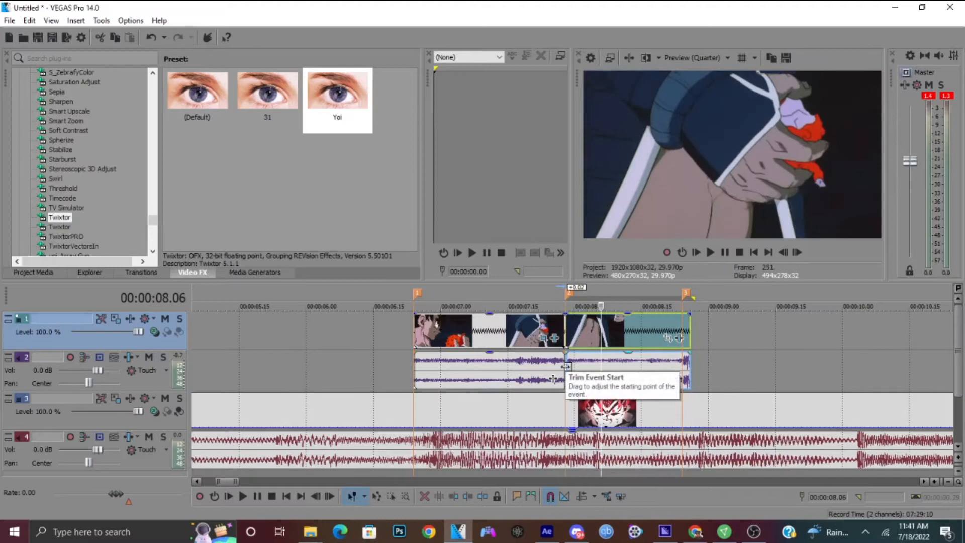
key("space")
key("space")
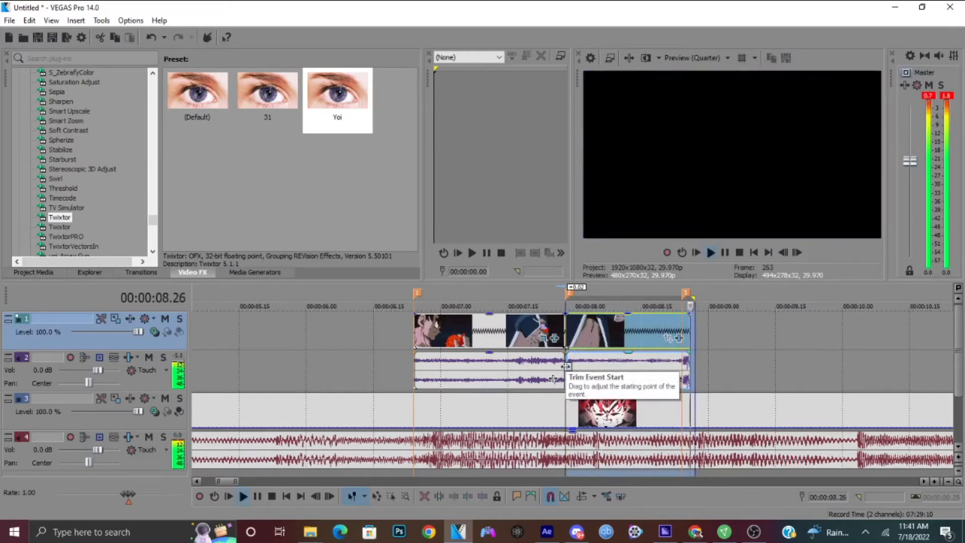
key("space")
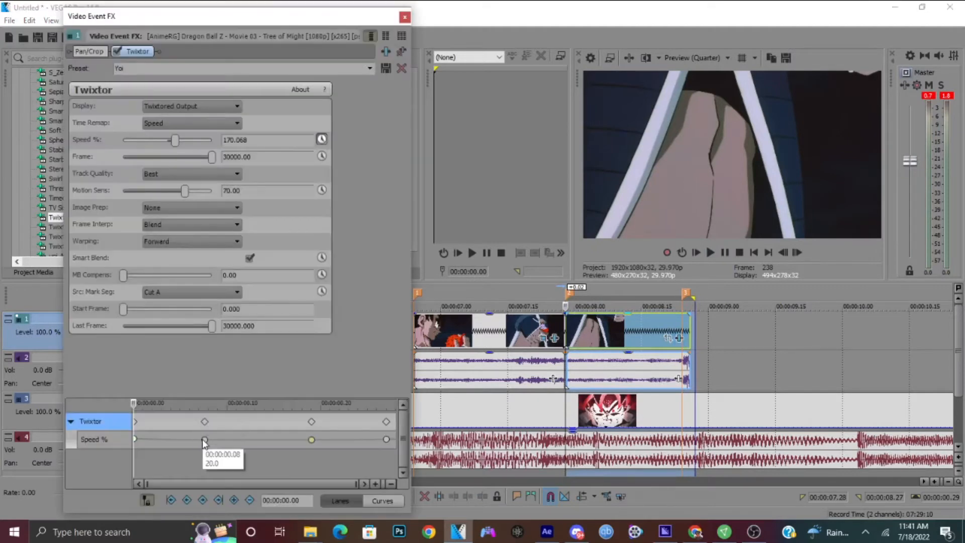
- Set the Speed % of the second keyframe, at 00:00:00.08, to 5 and check the third keyframe's value
left_click(205, 439)
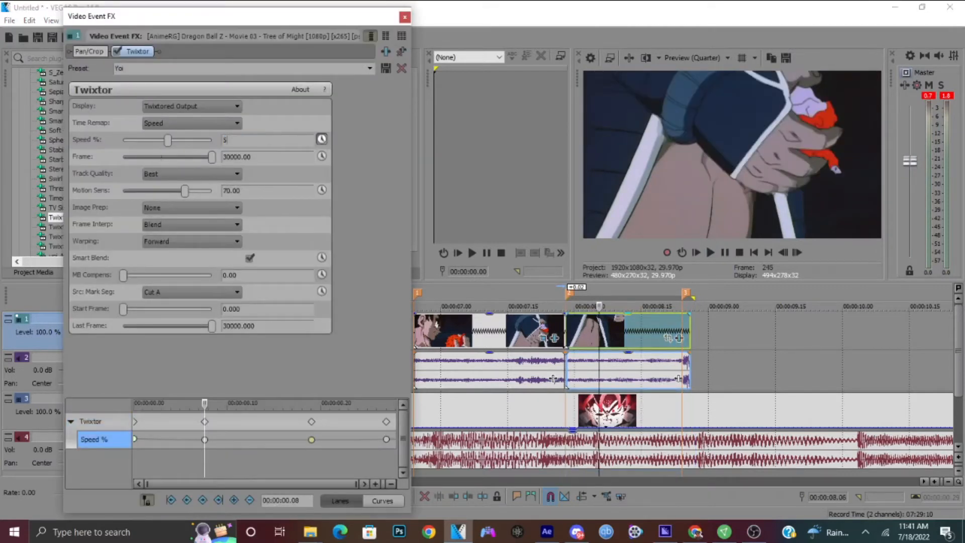
key("Return")
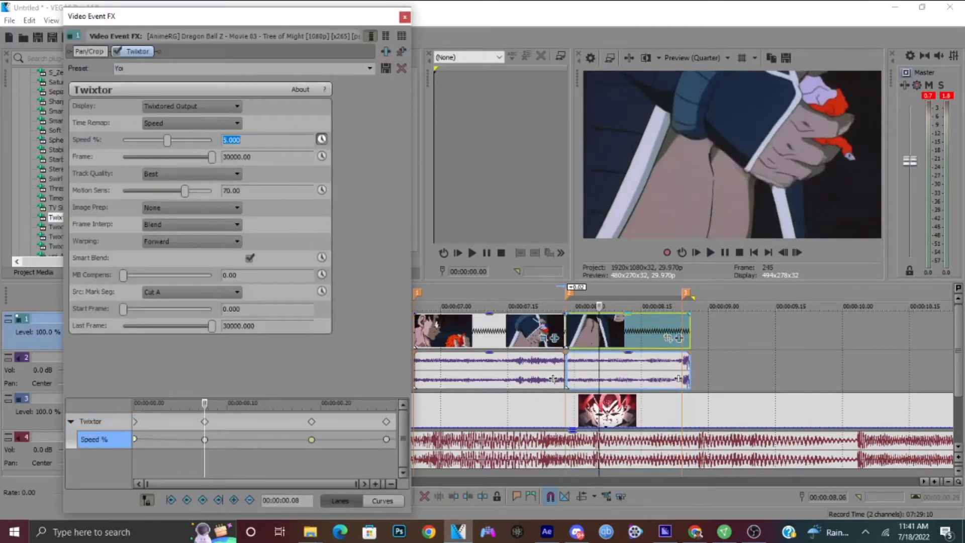
left_click(311, 440)
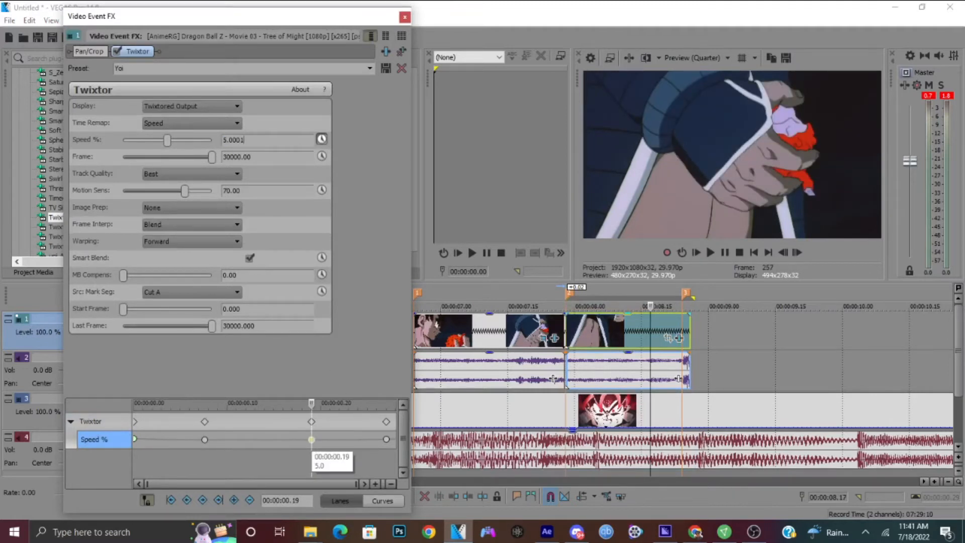
- Replace the last Speed % keyframe, at 00:00:00.27, with one of about 47.6
left_click(387, 440)
left_click(386, 440)
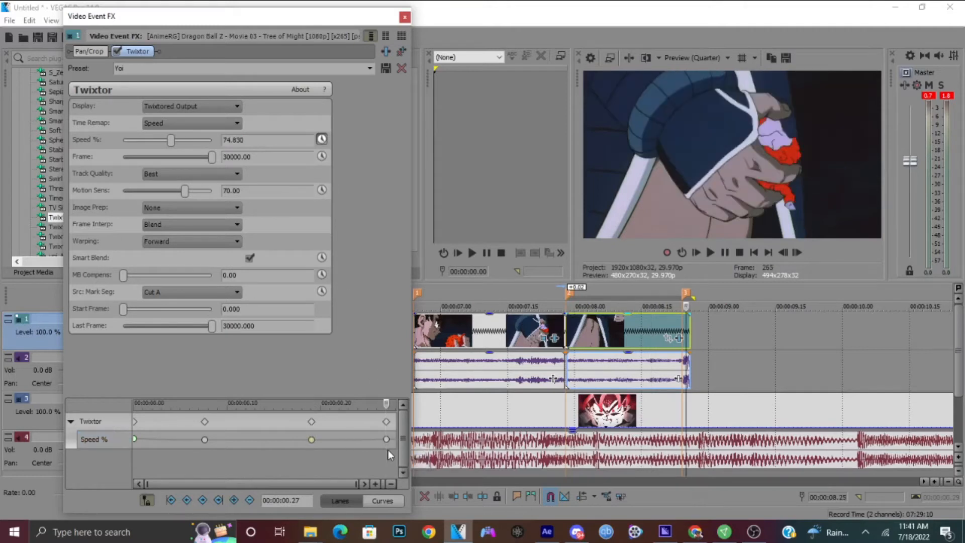
left_click_drag(175, 143, 172, 135)
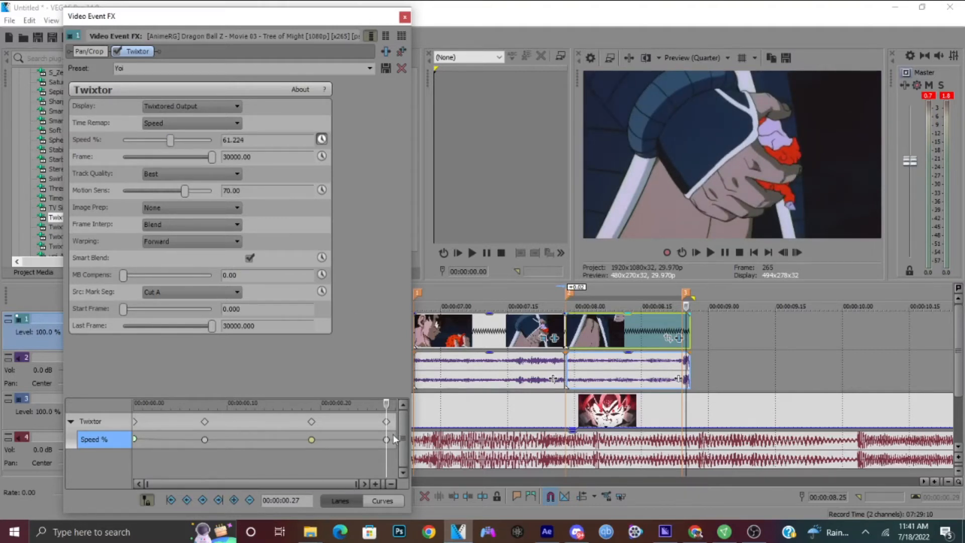
key("Delete")
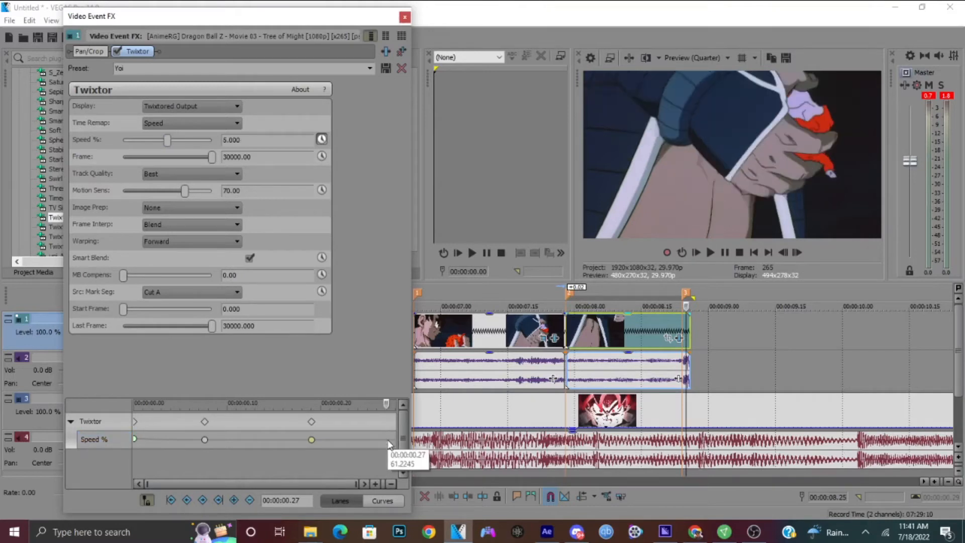
left_click_drag(173, 135, 170, 139)
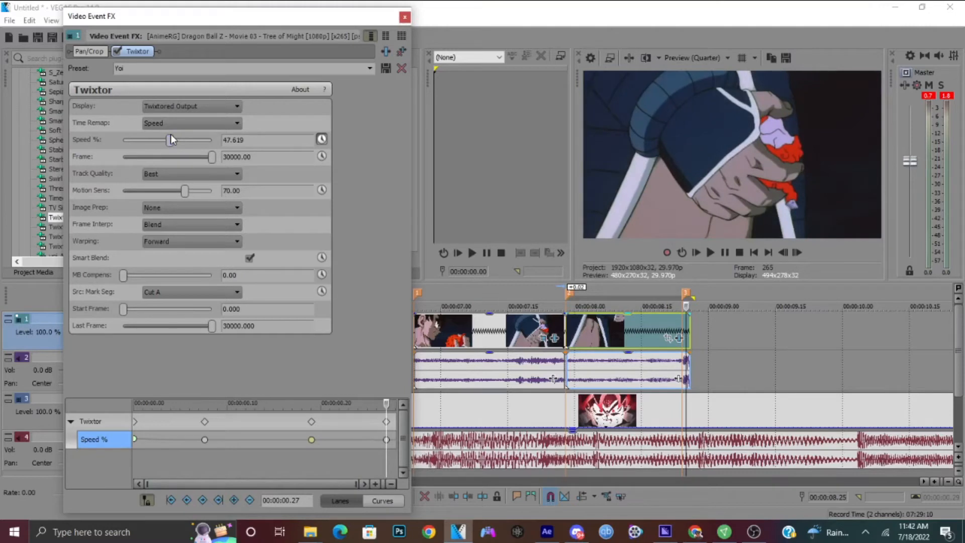
- Play both speed-ramped clips over one selected time range and mute the clips' audio track
left_click(404, 17)
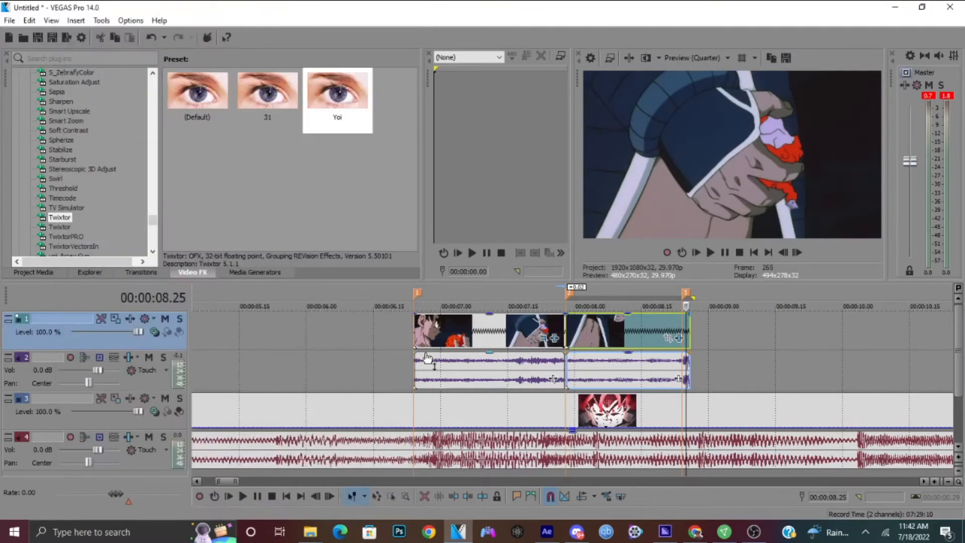
left_click_drag(405, 364, 690, 359)
key("space")
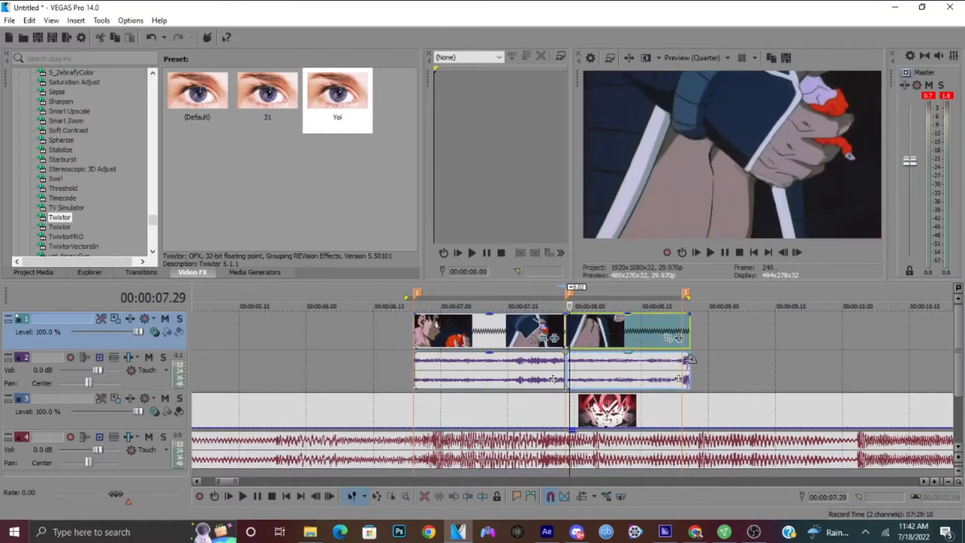
key("space")
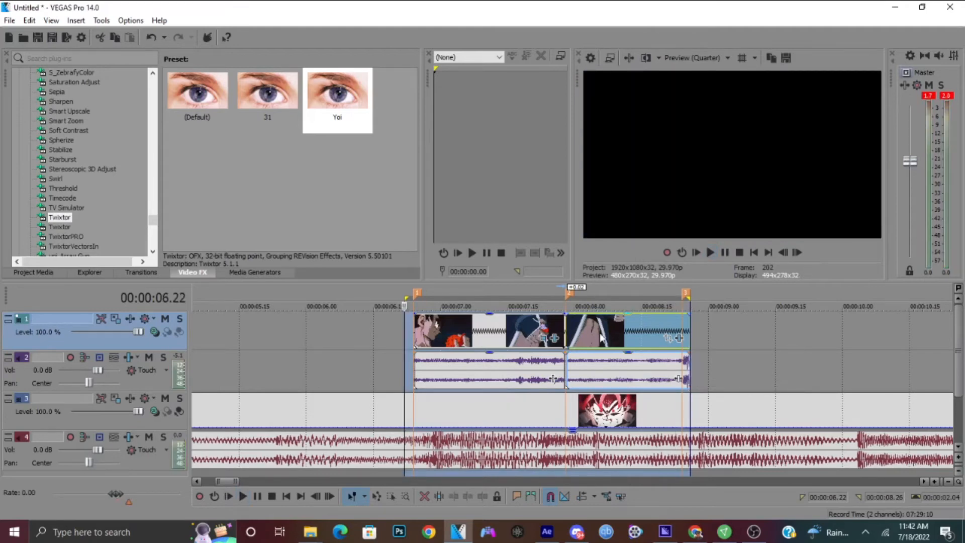
left_click(149, 358)
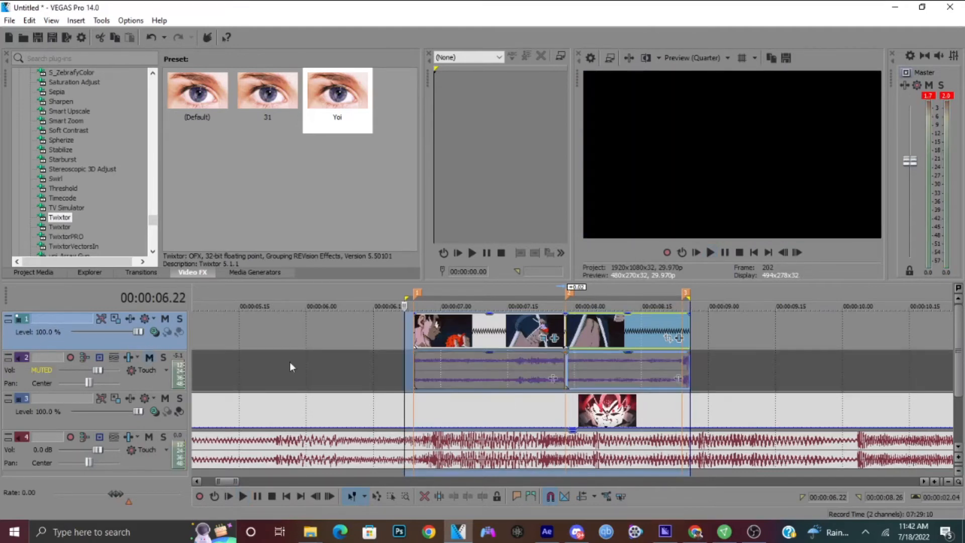
- Place the Dragon Ball Z - Movie 03 file on the clip track again, in the empty stretch after the existing clips
left_click(658, 378)
scroll(658, 378, "down", 8)
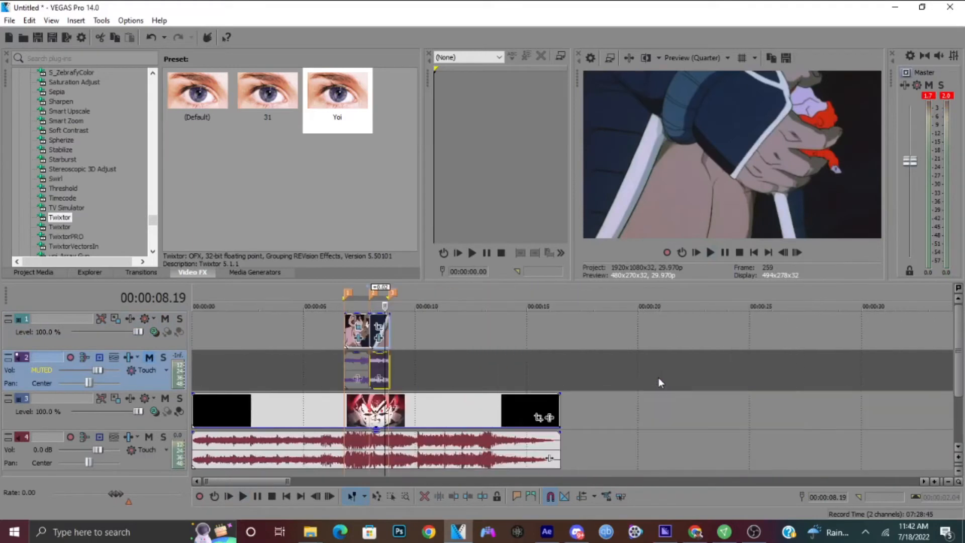
scroll(659, 378, "down", 6)
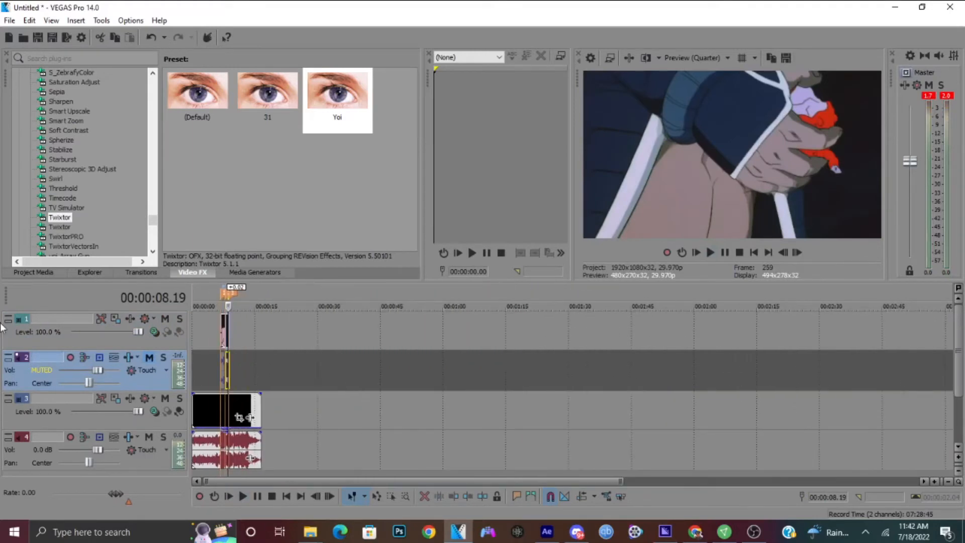
left_click(20, 272)
left_click_drag(173, 94, 384, 339)
left_click(384, 339)
scroll(384, 339, "down", 3)
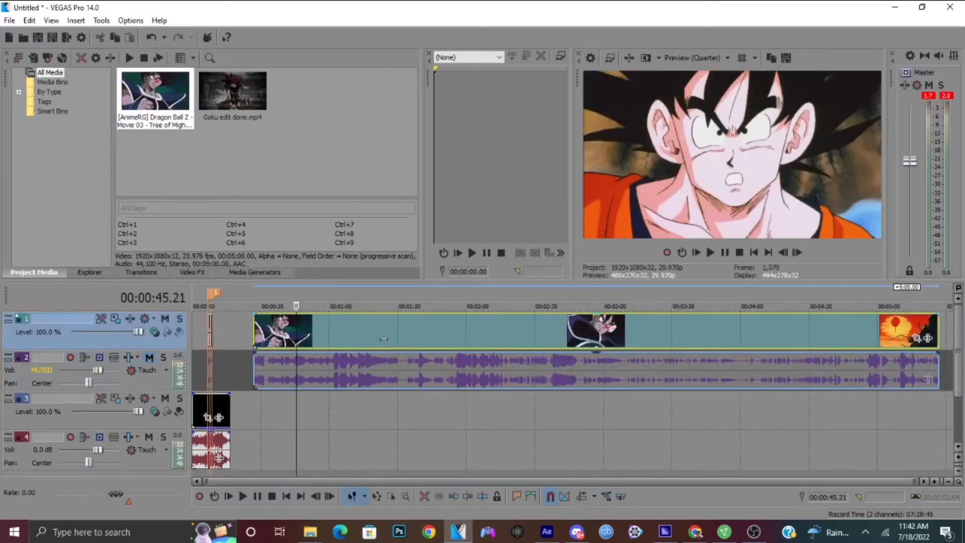
- Skim the newly placed movie at several points and step through frames around 00:01:05 for a usable fight shot
left_click(506, 337)
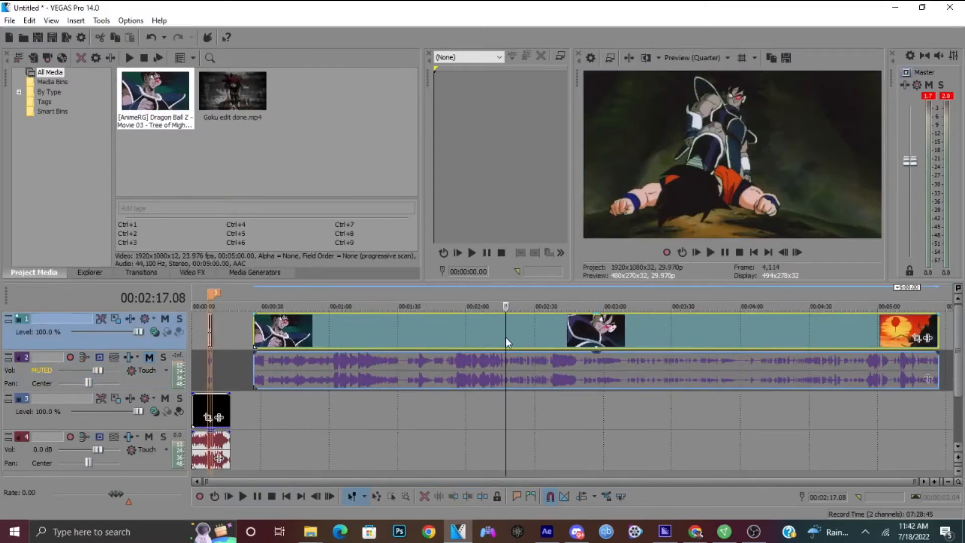
left_click(430, 330)
key("space")
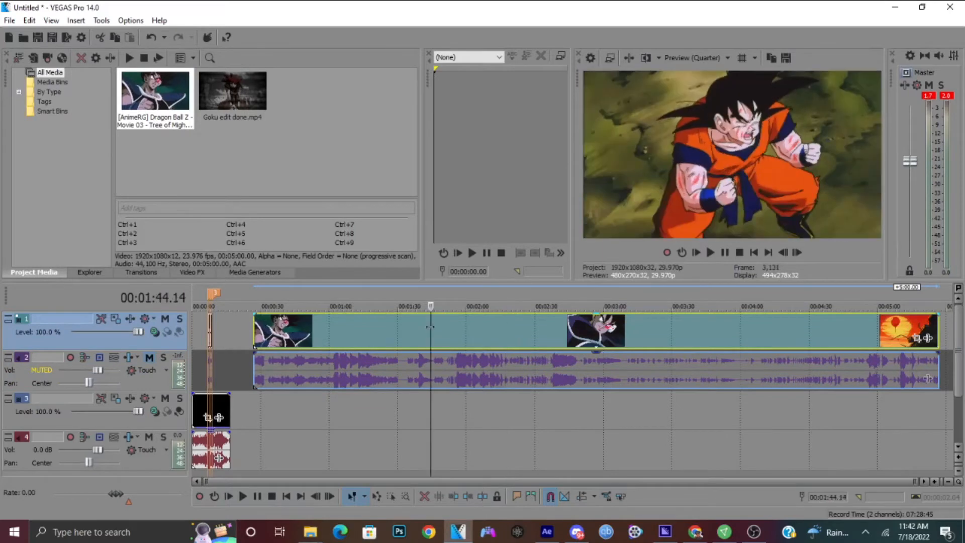
left_click(353, 340)
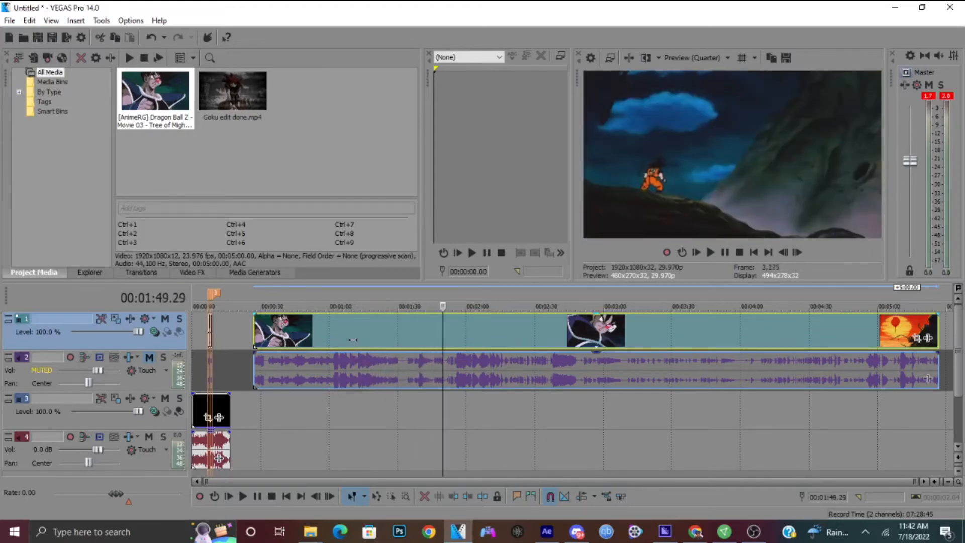
left_click(299, 346)
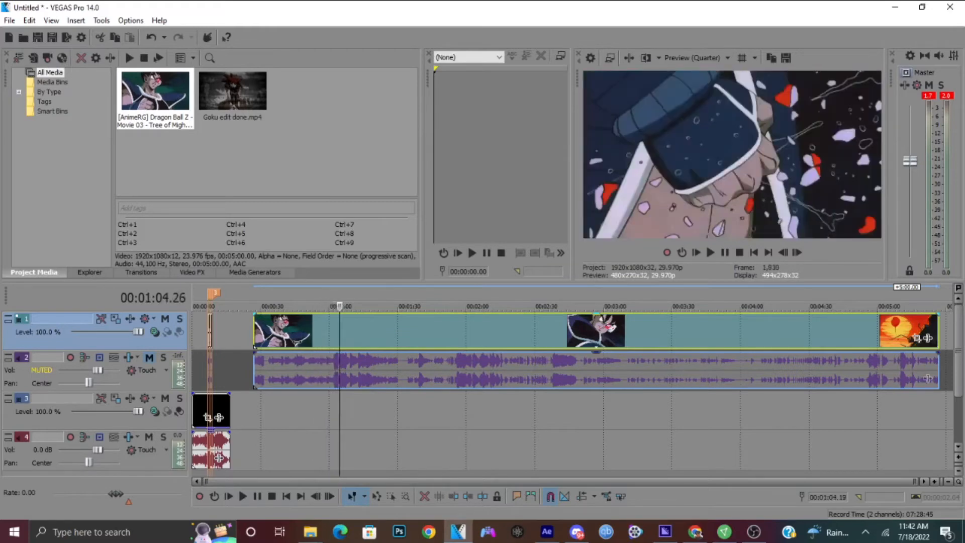
key("Left")
key("Left")
key("Left")
key("Left")
key("Left")
key("Left")
key("Left")
key("Left")
key("Left")
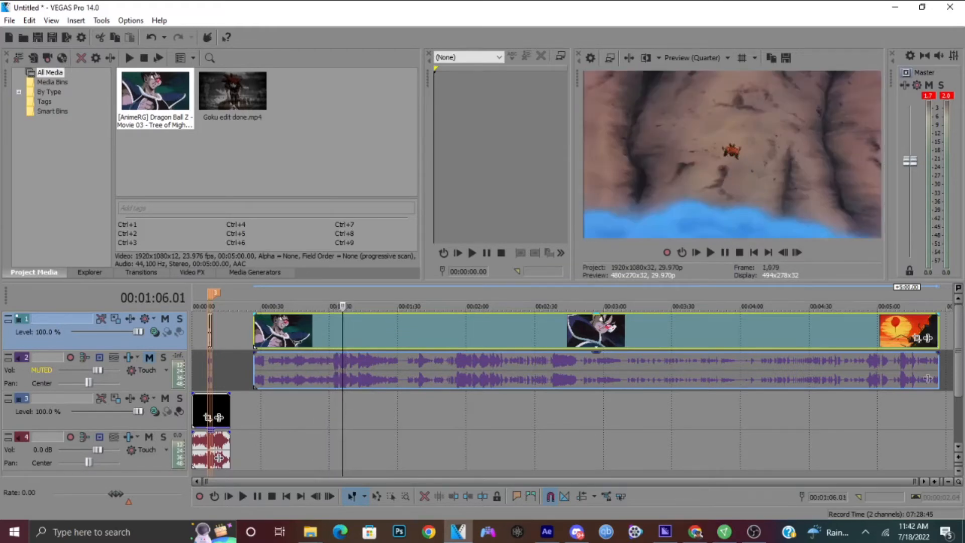
key("Left")
key("Left")
key("Right")
key("Right")
scroll(297, 342, "up", 7)
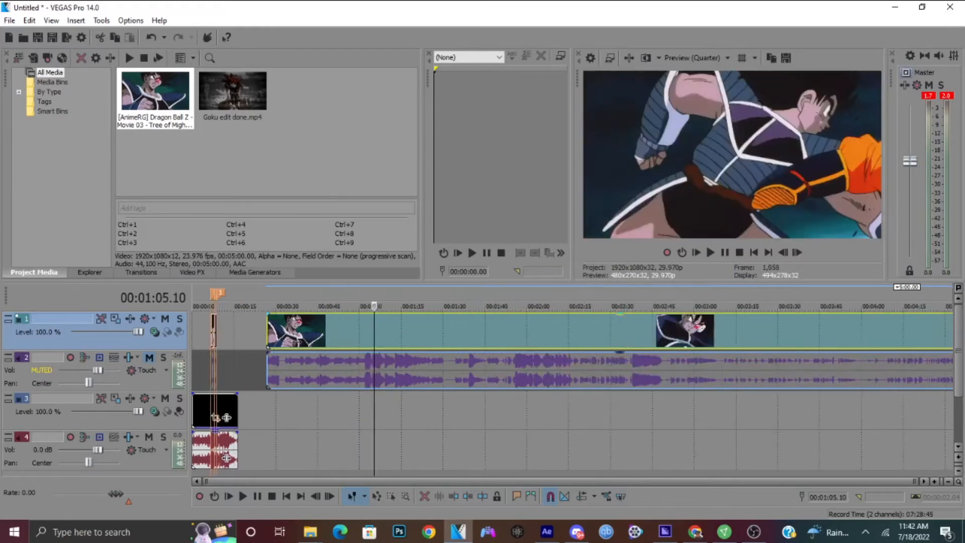
- Split the movie at the start of the close fight shot, near 00:01:05.06
key("Left")
key("Left")
key("Left")
key("Left")
key("Left")
key("Left")
key("Left")
key("Left")
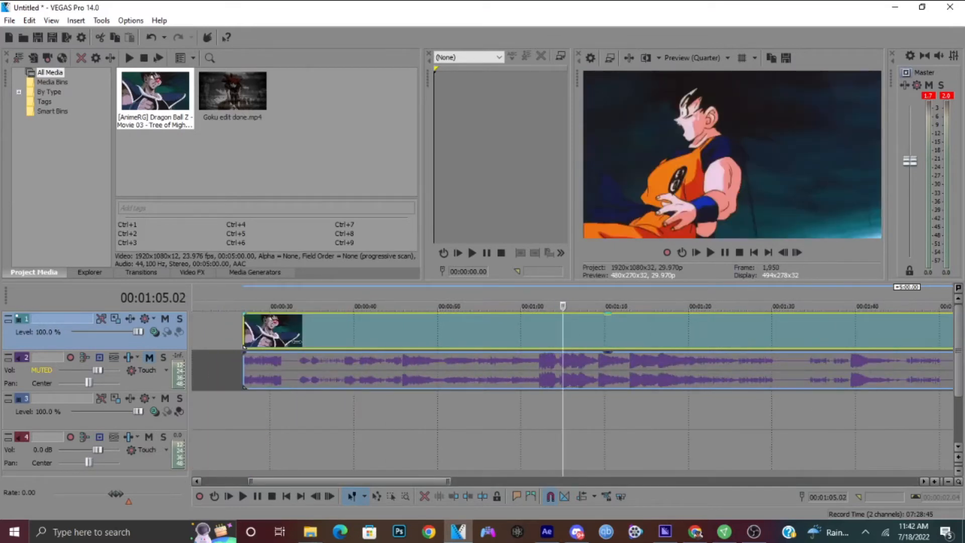
key("Right")
key("Right")
key("Right")
key("Right")
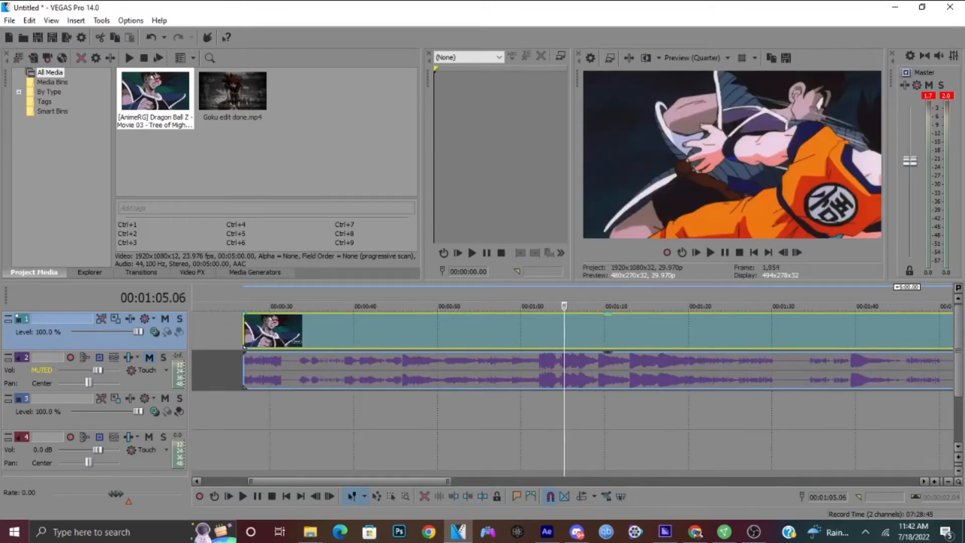
key("s")
- Split the movie again at the end of the fight shot, at 00:01:05.22
key("Right")
key("Right")
key("Right")
key("Right")
key("Right")
key("Right")
key("Right")
key("Right")
key("Right")
key("Right")
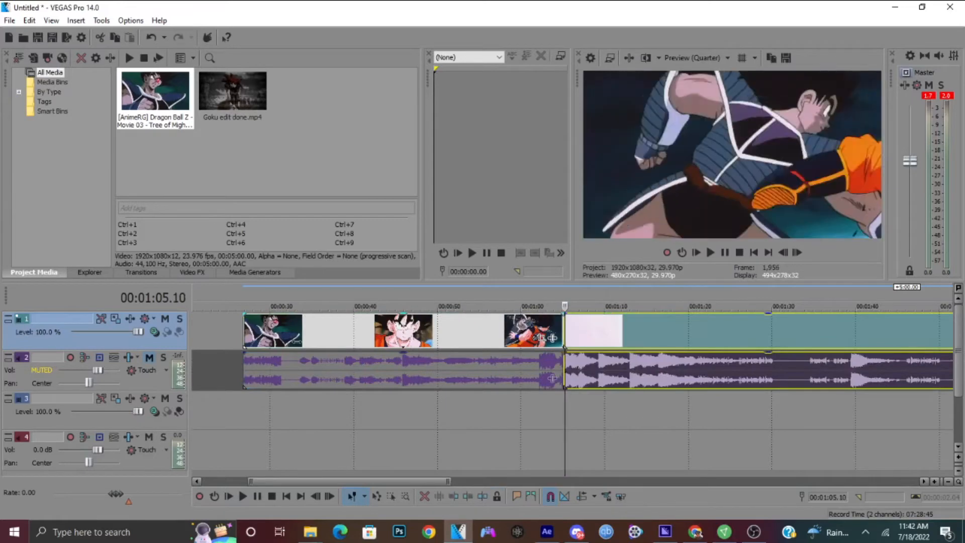
key("Right")
key("Right")
key("Right")
key("Right")
key("Right")
key("Right")
key("Left")
key("Left")
key("Right")
key("Left")
key("s")
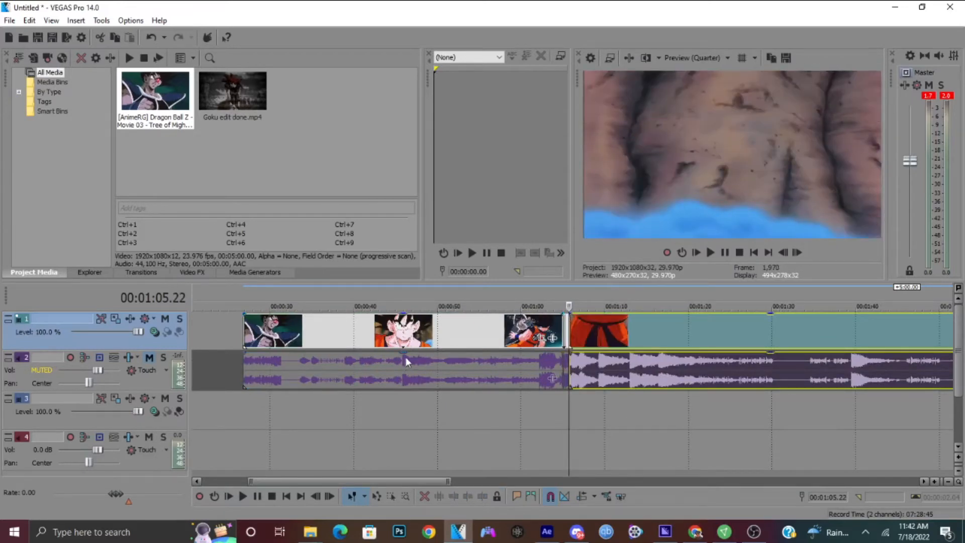
- Delete the movie part before the fight shot and move the short shot to about 00:00:10, beyond the second clip
left_click(419, 343)
key("Delete")
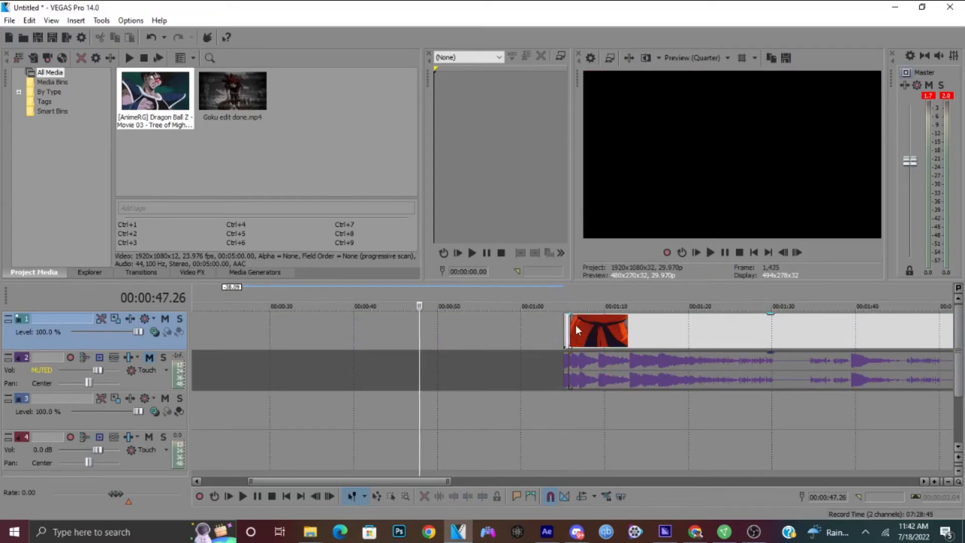
left_click_drag(567, 329, 280, 330)
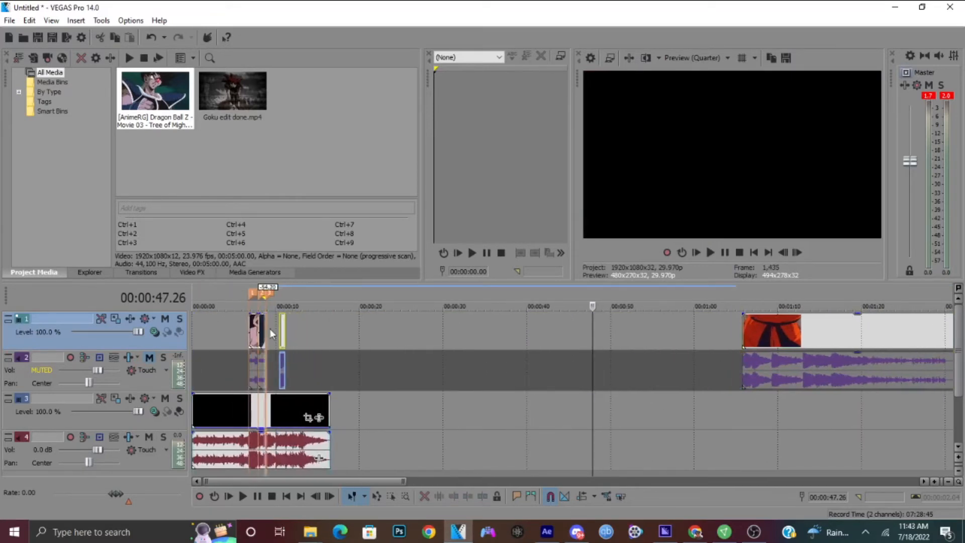
- Play the music after the second clip, add a fourth marker at 00:00:09.04 and mute the reference edit's video track
left_click(270, 329)
scroll(270, 329, "up", 3)
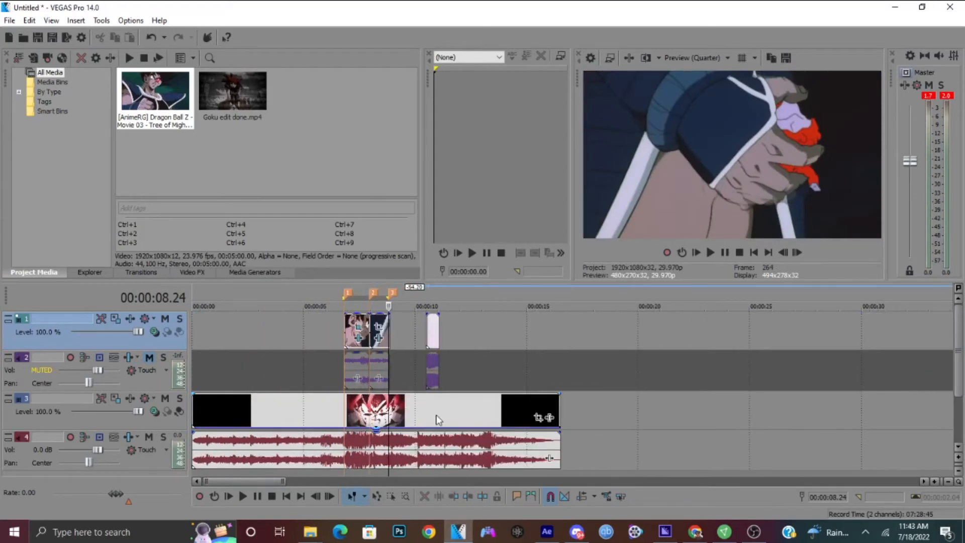
left_click_drag(404, 427, 436, 296)
key("space")
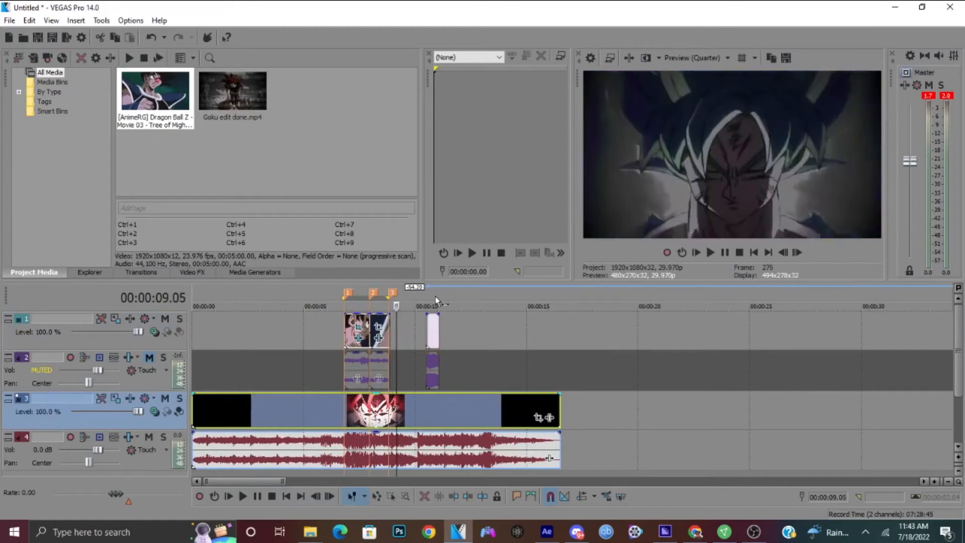
key("m")
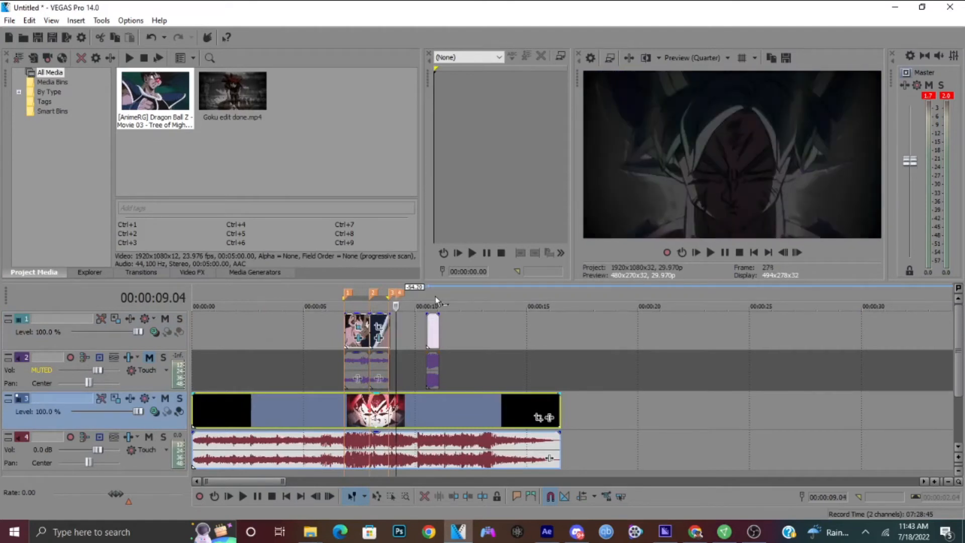
left_click(165, 399)
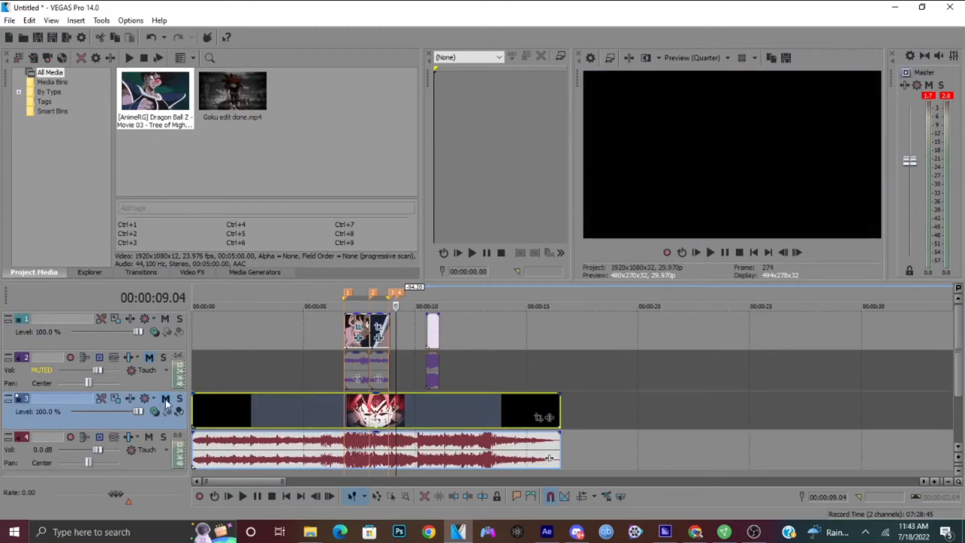
- Move the fourth marker to the music beat just after 00:00:10 and place the new shot against the second clip's end
scroll(322, 390, "up", 4)
scroll(322, 391, "up", 1)
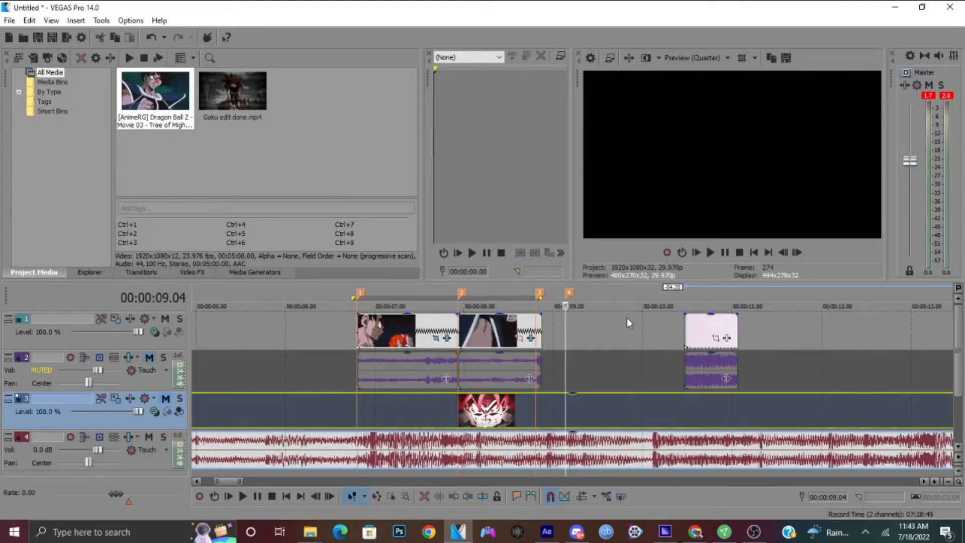
left_click_drag(569, 292, 652, 293)
left_click_drag(711, 329, 581, 337)
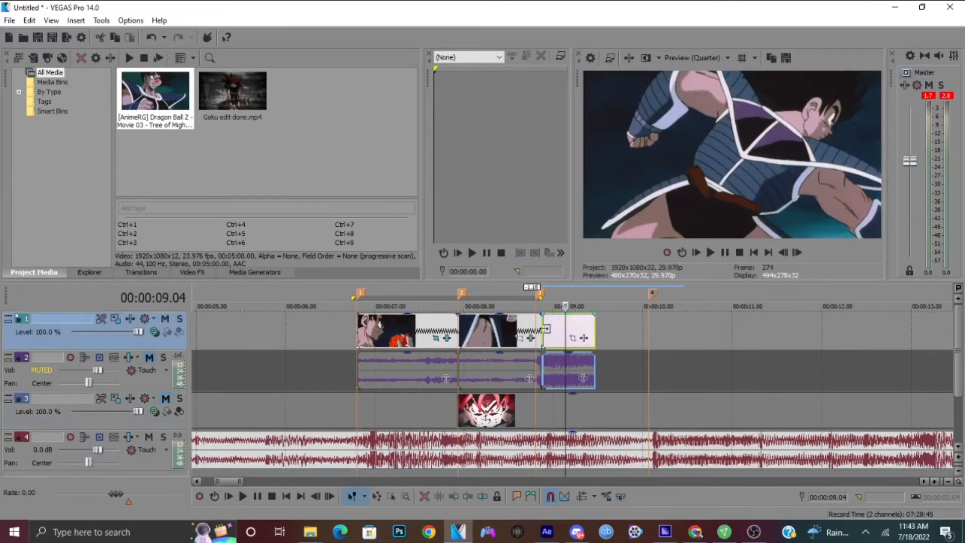
- In the second clip's Twixtor settings, move the third speed keyframe to 00:00:00.18 and the last to 00:00:00.25
left_click(531, 339)
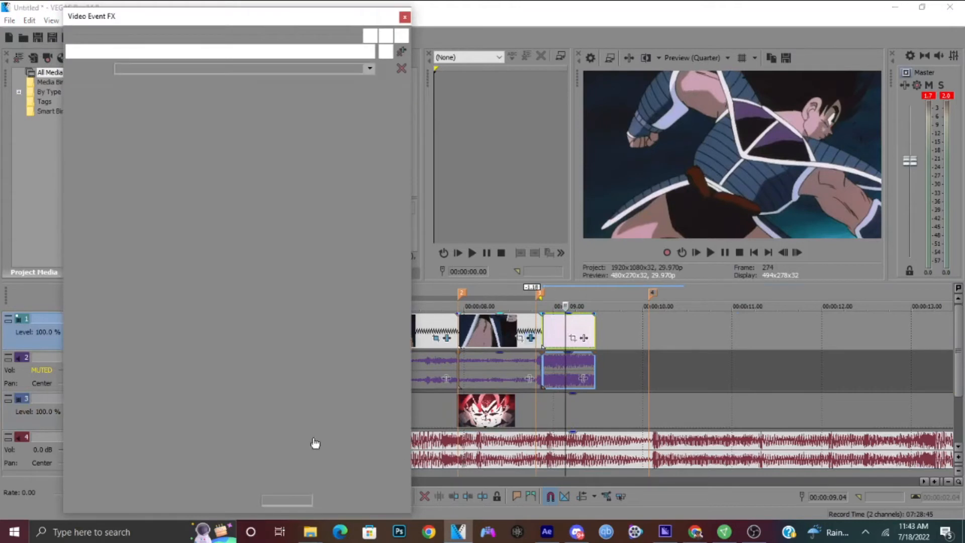
left_click(386, 440)
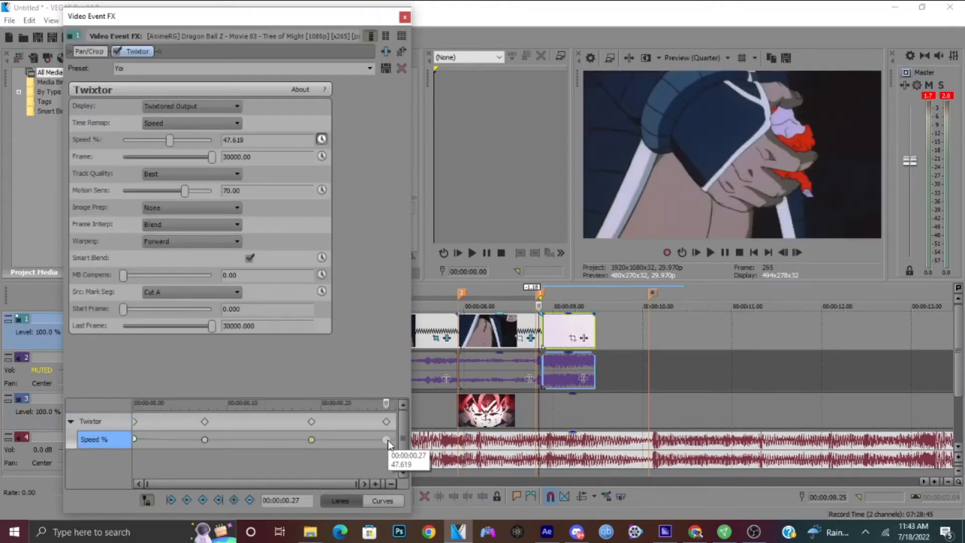
left_click_drag(387, 440, 302, 440)
left_click(301, 440)
left_click(256, 142)
key("BackSpace")
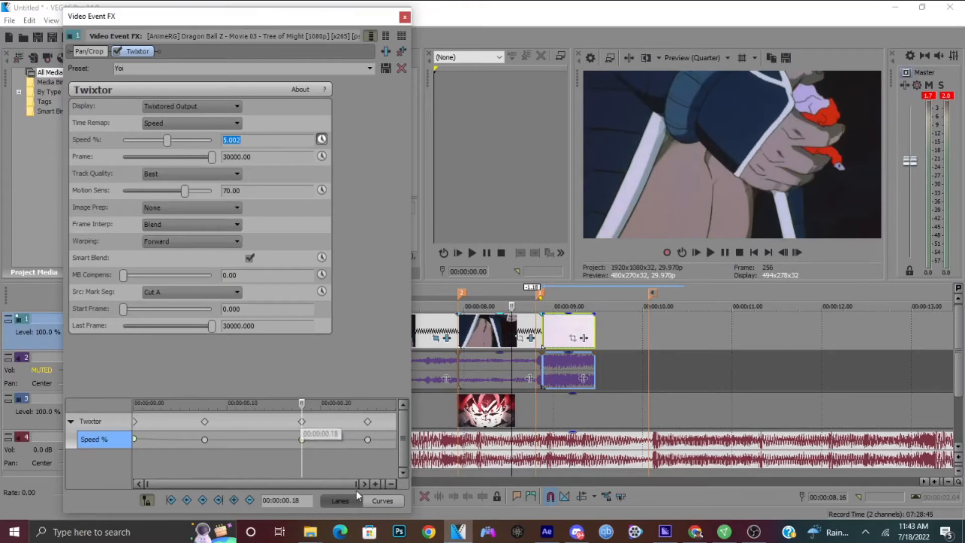
- Raise the Twixtor speed of the second clip's last keyframe to about 129 % and close the effect settings
left_click(368, 440)
left_click_drag(170, 140, 176, 143)
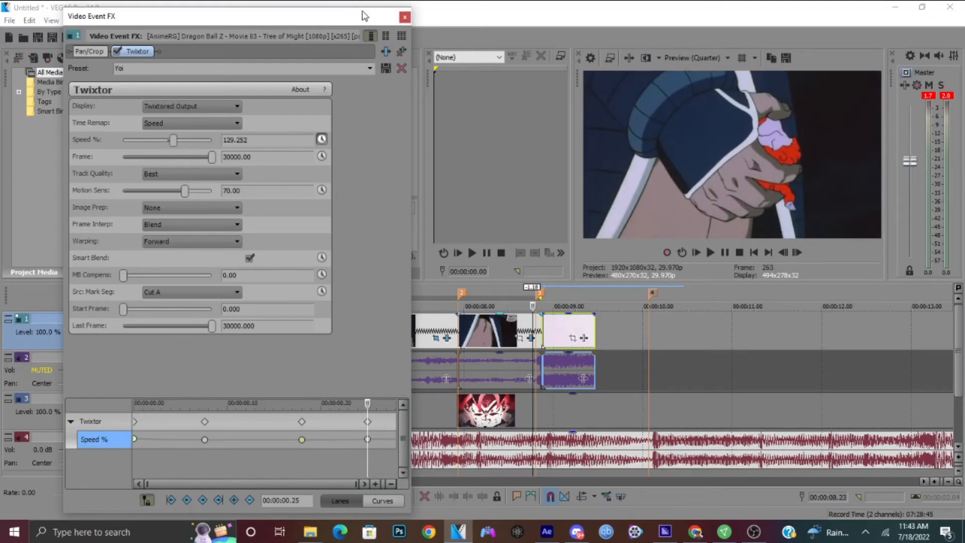
left_click(404, 19)
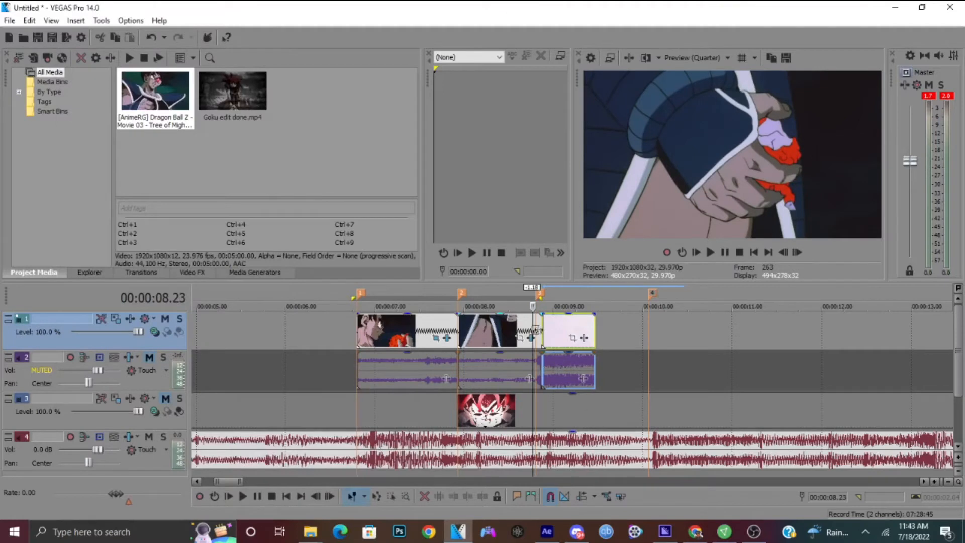
- Trim the second clip's end to 00:00:08.24, place the third clip against it and extend that clip to the fourth marker
left_click_drag(535, 331, 534, 333)
key("Left")
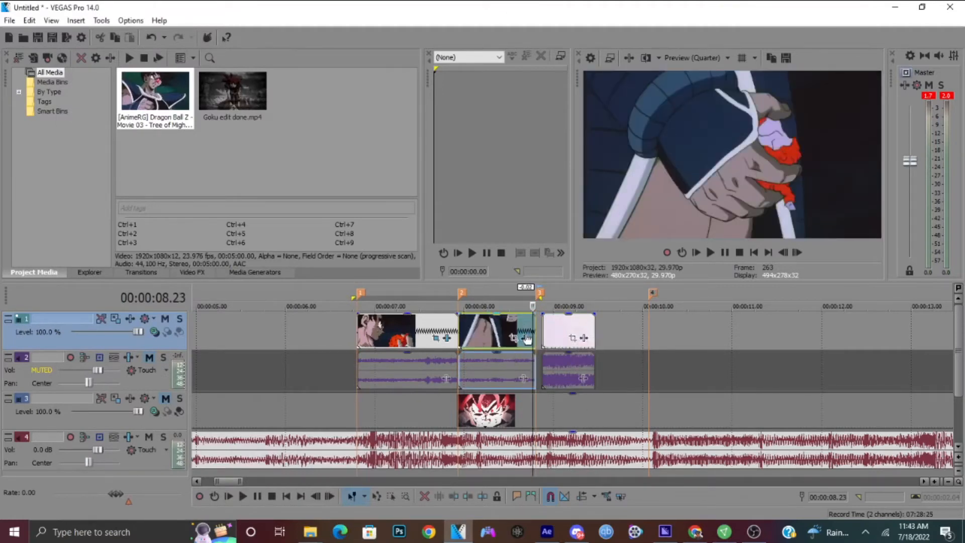
left_click(525, 337)
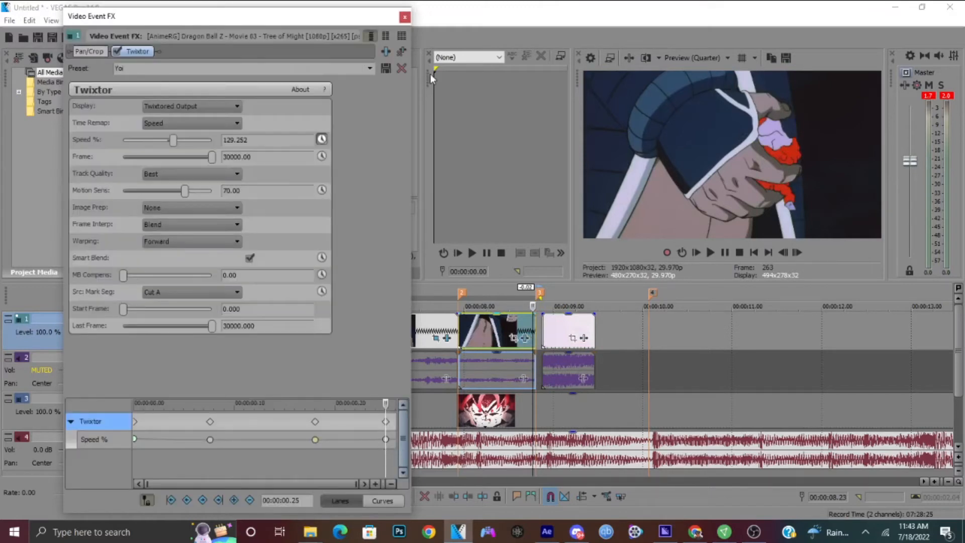
left_click(404, 17)
mouse_move(563, 326)
left_mouse_down()
mouse_move(554, 323)
mouse_move(649, 329)
left_mouse_up()
- Disable resample on the third clip and change its playback rate in the event properties
right_click(597, 328)
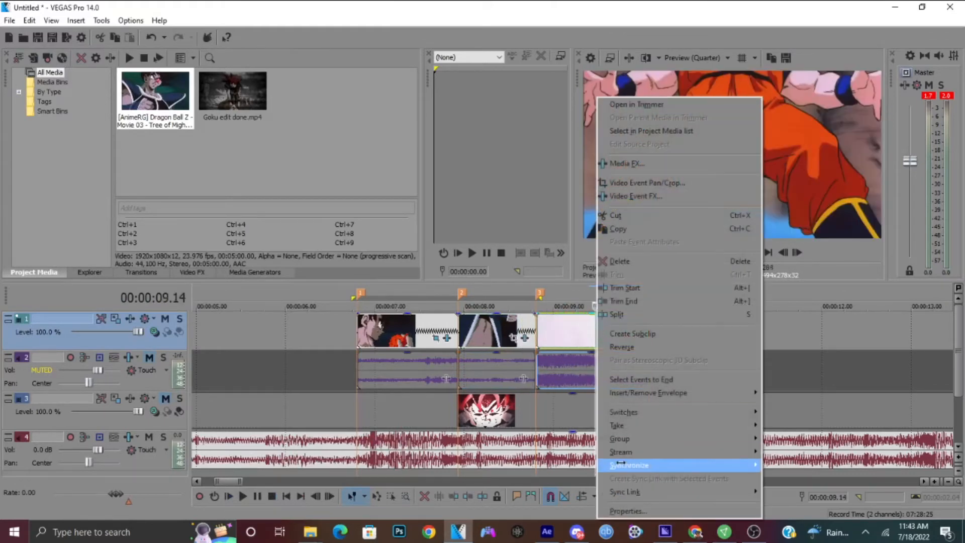
mouse_move(624, 413)
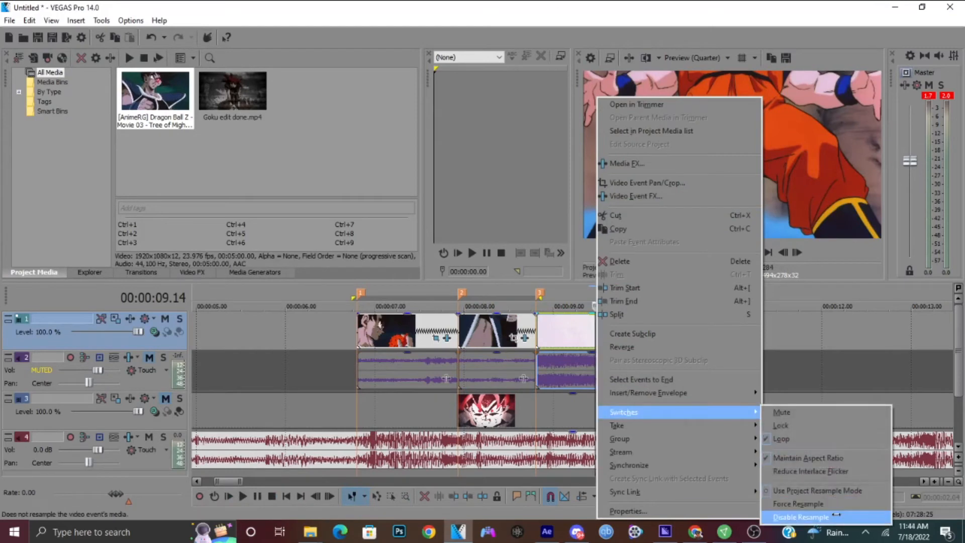
left_click(836, 514)
right_click(578, 341)
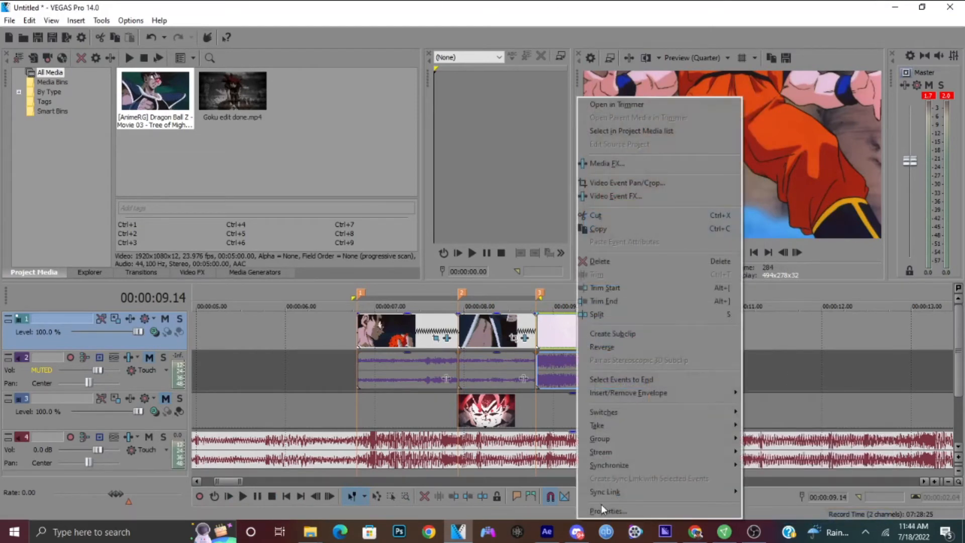
left_click(590, 519)
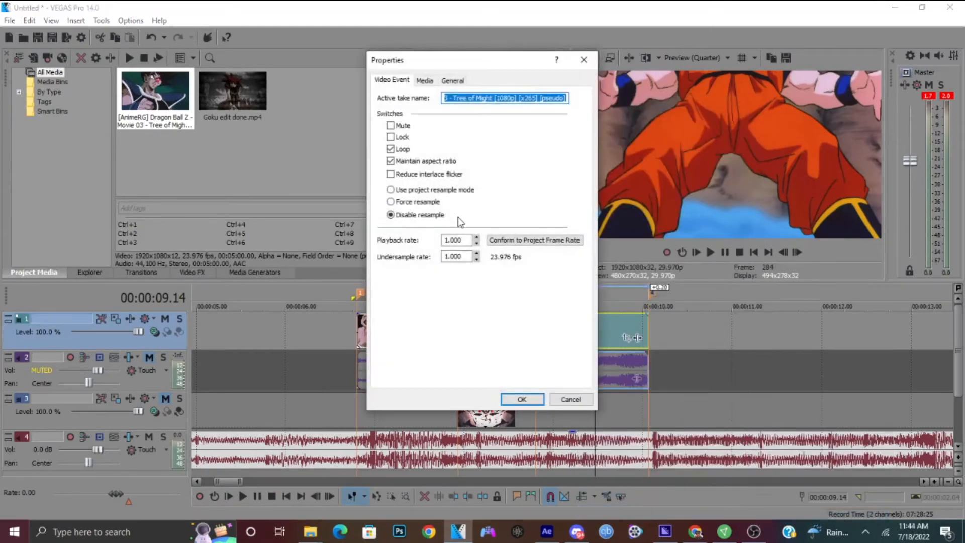
double_click(469, 239)
key("Return")
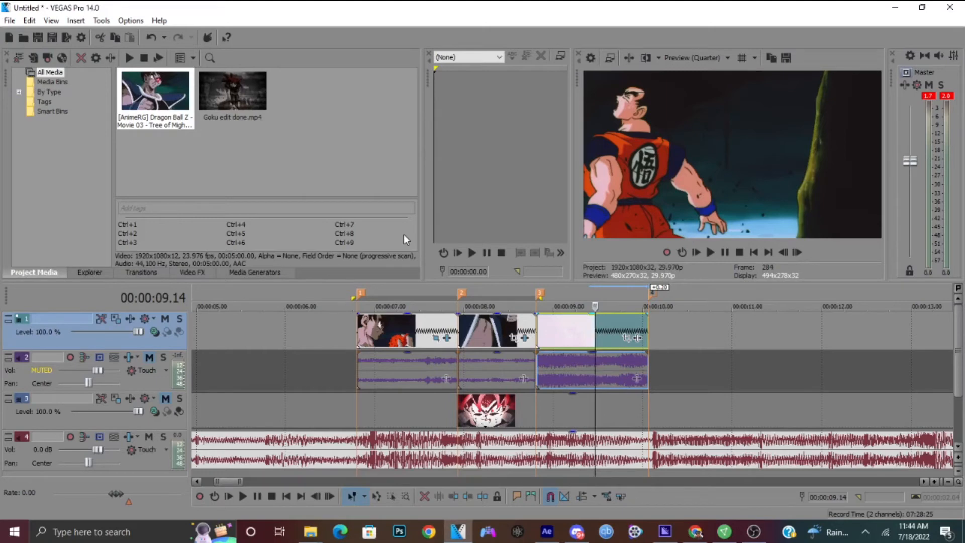
- Examine the opening of the third clip frame by frame from 00:00:08.24 to 00:00:08.29
left_click(536, 320)
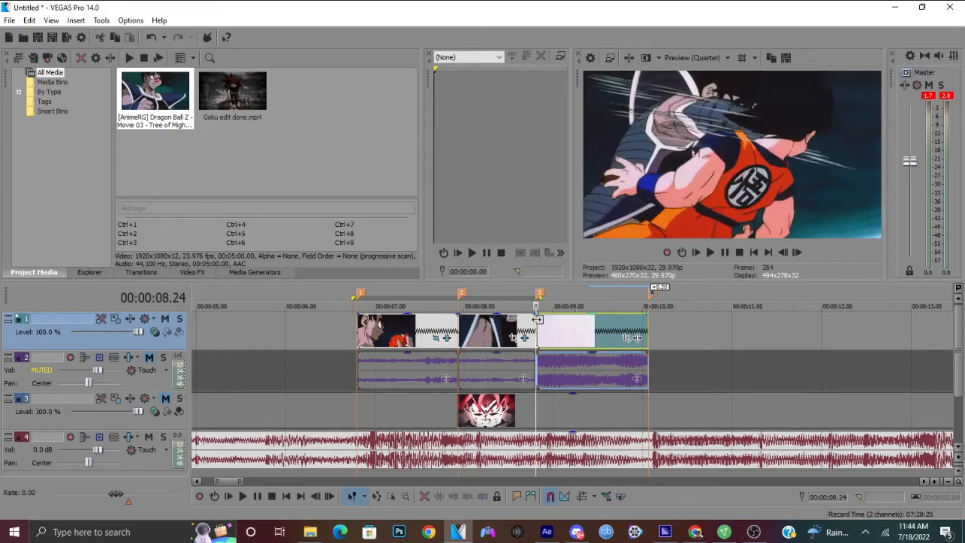
key("Right")
key("Right")
key("Right")
key("Right")
key("Left")
key("Left")
key("Left")
key("Left")
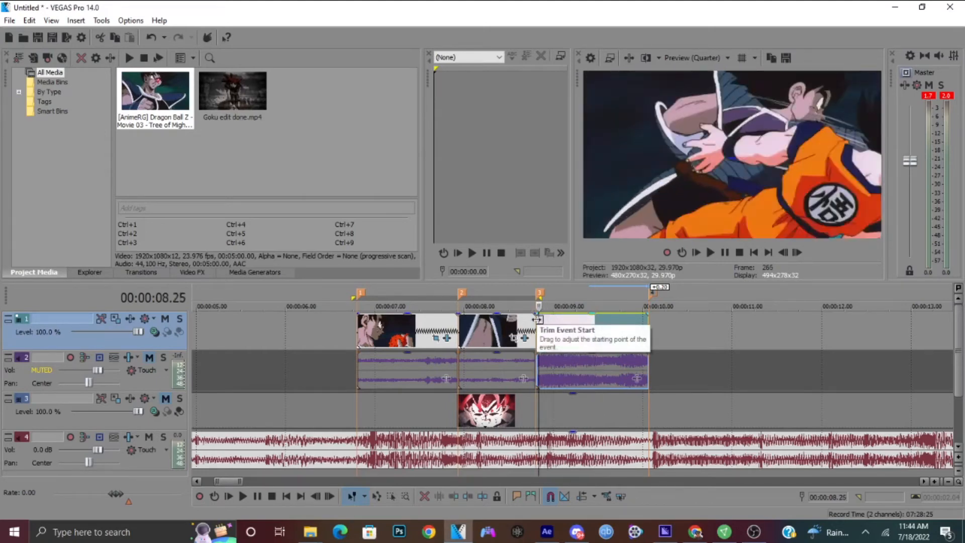
scroll(535, 319, "up", 2)
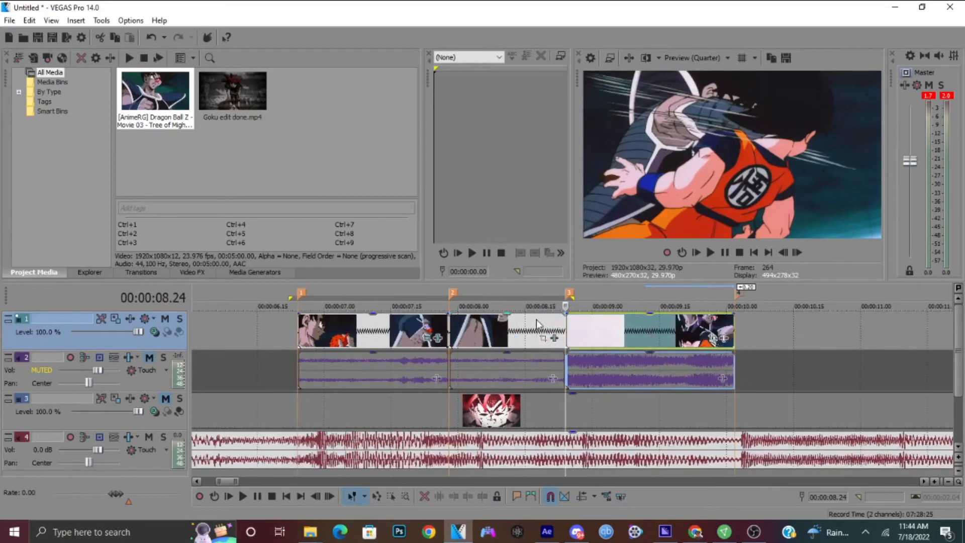
key("Right")
key("Right")
key("Right")
key("Right")
key("Right")
key("Right")
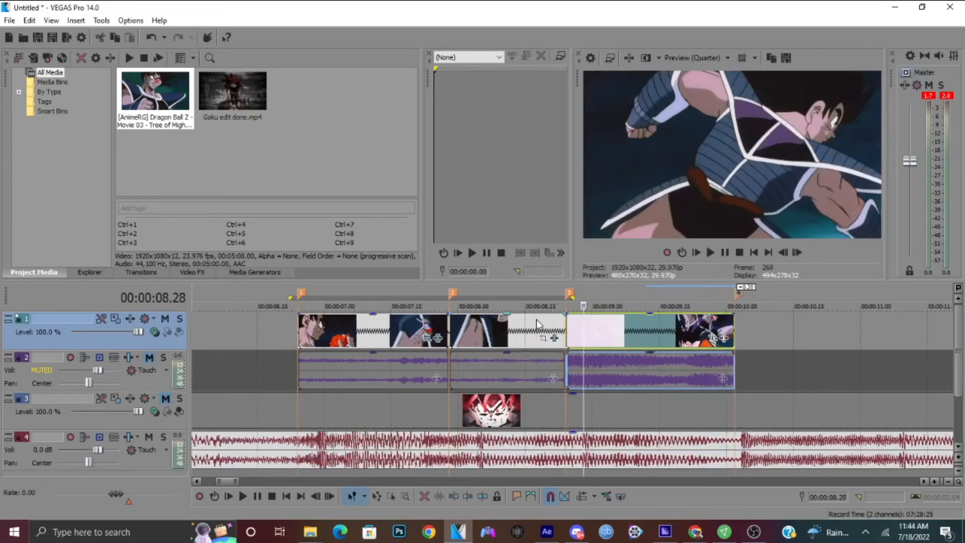
key("Left")
key("Left")
key("Left")
key("Left")
key("Right")
key("Right")
key("Right")
key("Left")
key("Left")
key("Left")
key("Left")
key("Right")
key("Right")
key("Right")
key("Right")
key("Right")
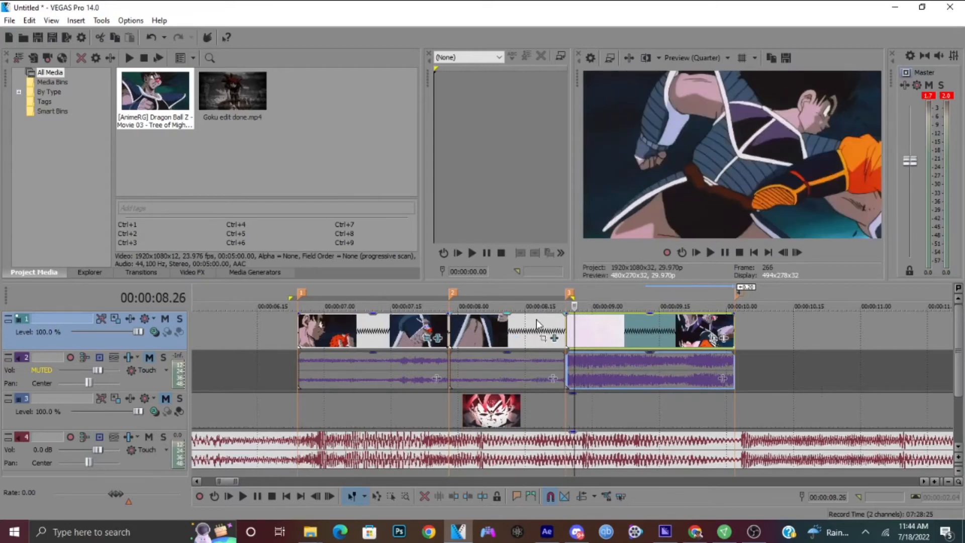
key("Left")
key("Left")
key("Left")
key("Left")
key("Left")
key("Left")
key("Left")
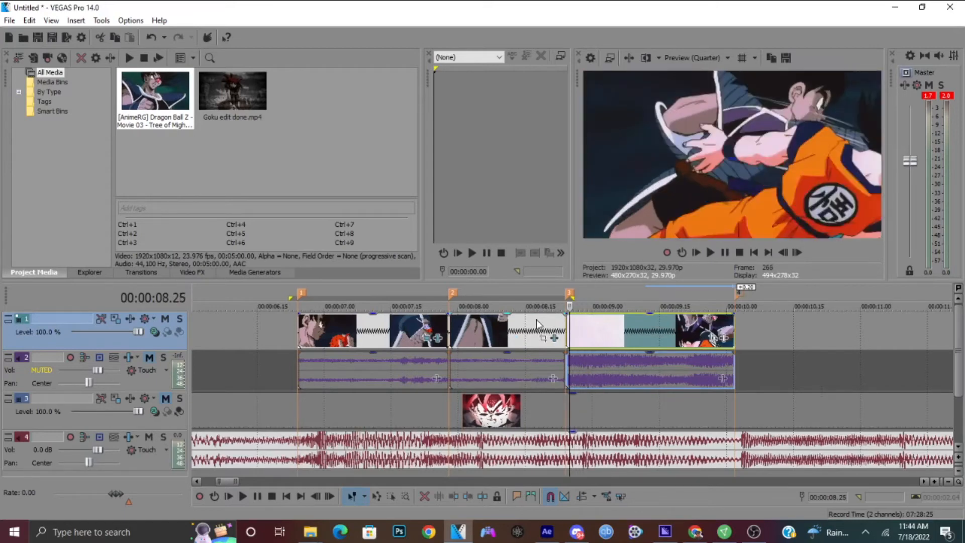
key("Right")
key("Right")
key("Right")
key("Right")
key("Right")
key("Right")
key("Right")
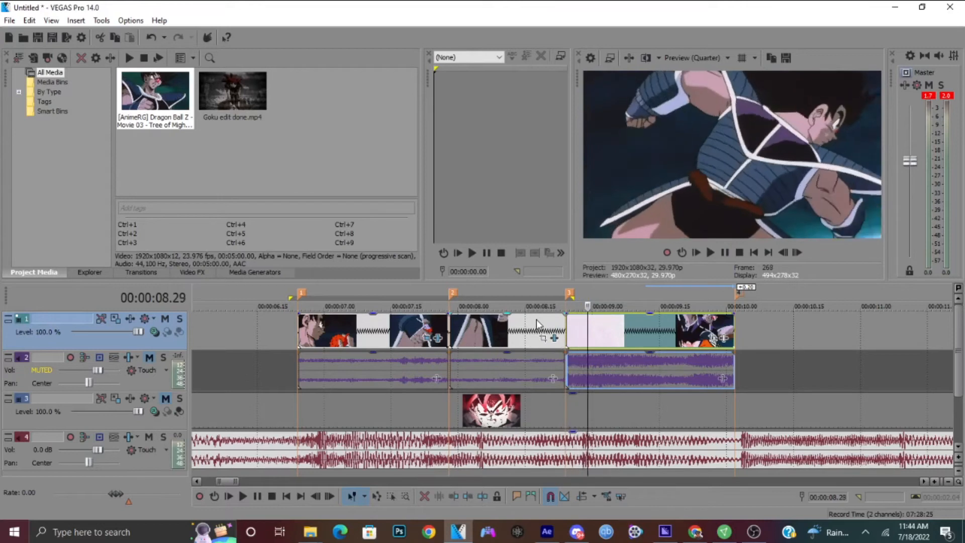
key("Left")
key("Left")
key("Left")
key("Left")
key("Left")
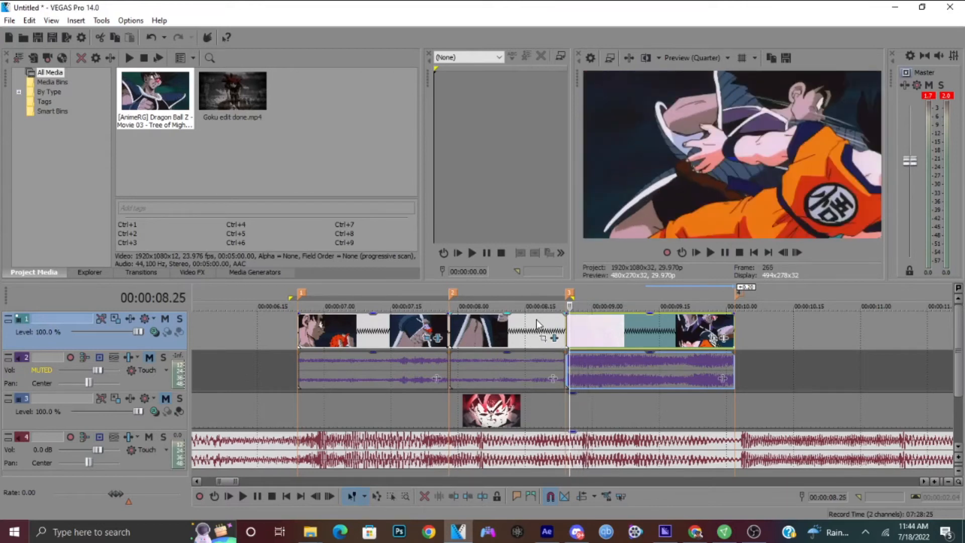
- Apply the Twixtor effect with the Yoi preset to the third clip and return to the clip's start
left_click(191, 271)
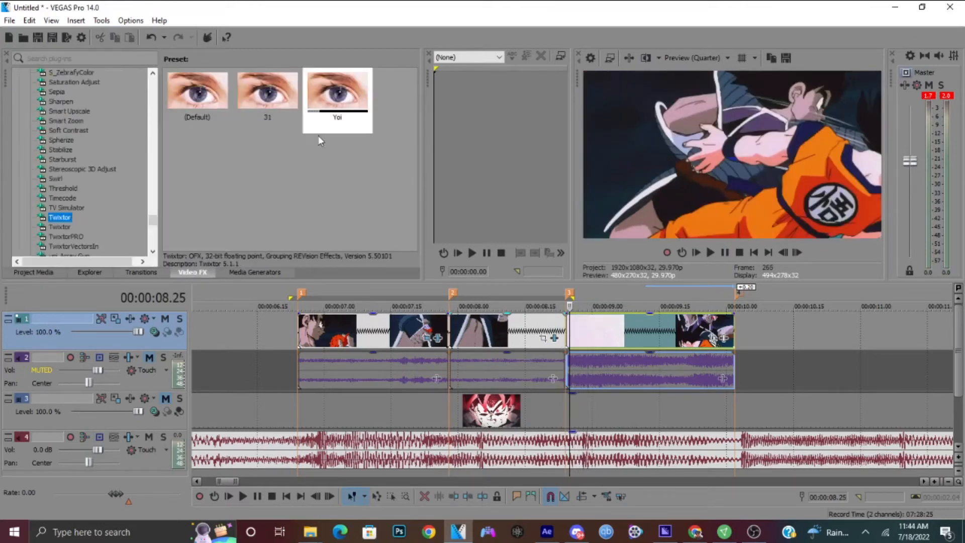
left_click_drag(322, 128, 702, 388)
left_click_drag(642, 346, 563, 339)
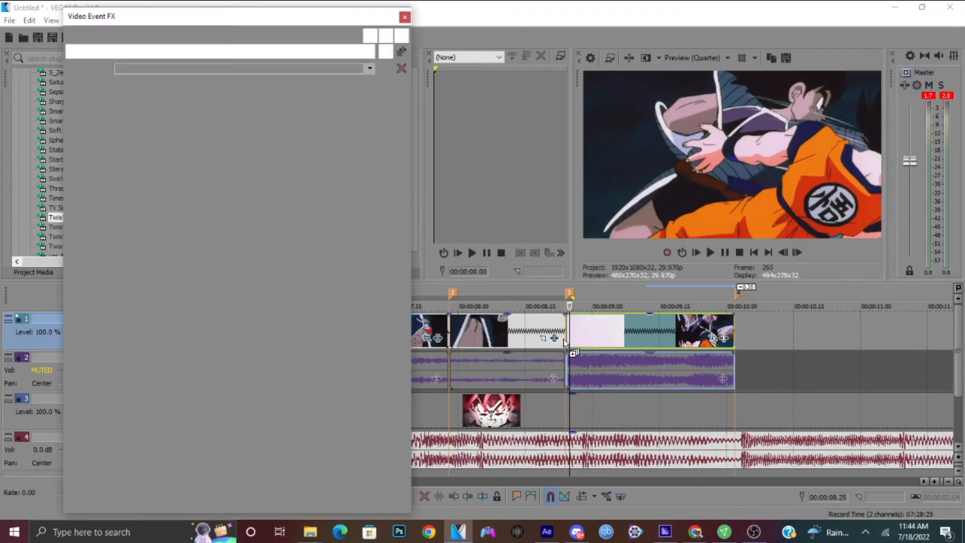
right_click(581, 339)
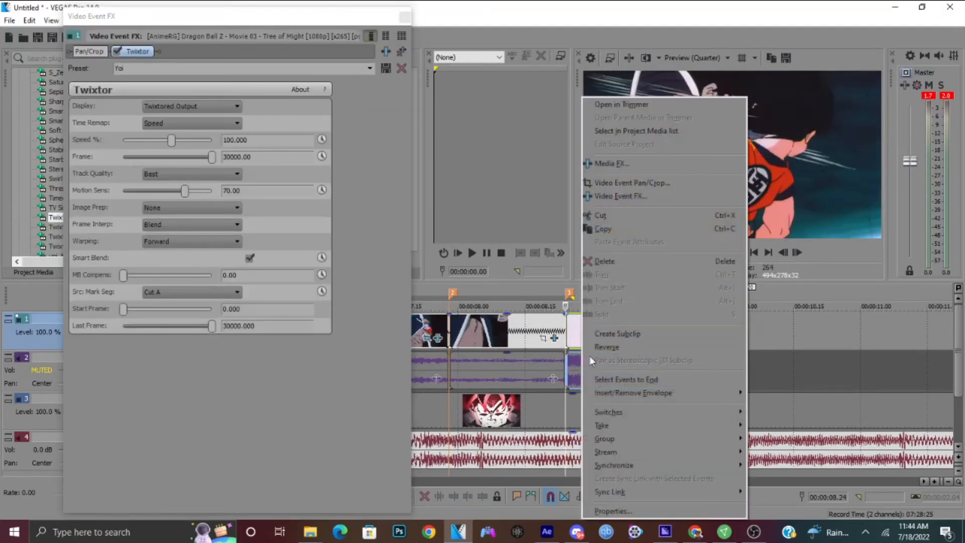
left_click(538, 324)
left_click(570, 332)
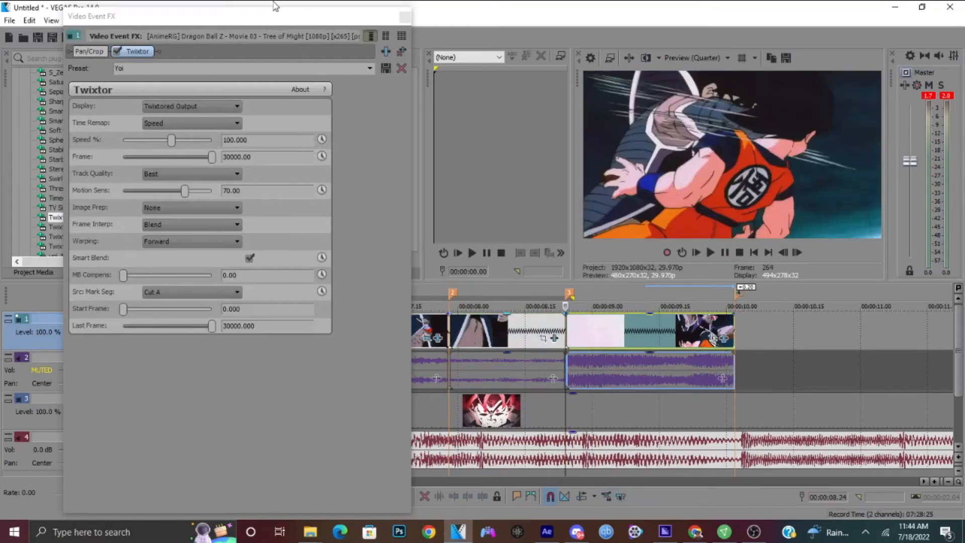
- Enable keyframing for the third clip's Twixtor speed, raise the first keyframe to about 184 % and give it a Fast Fade
left_click(321, 138)
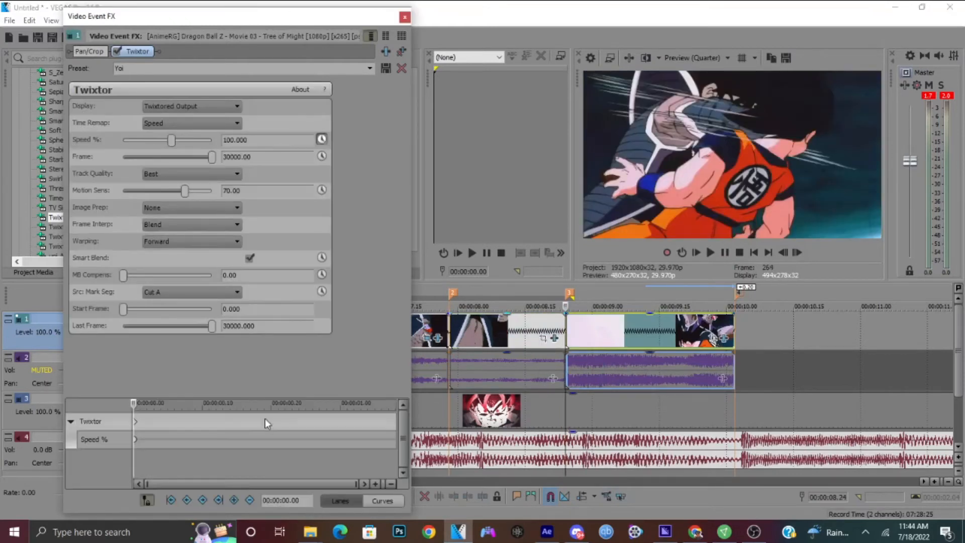
left_click_drag(171, 140, 177, 141)
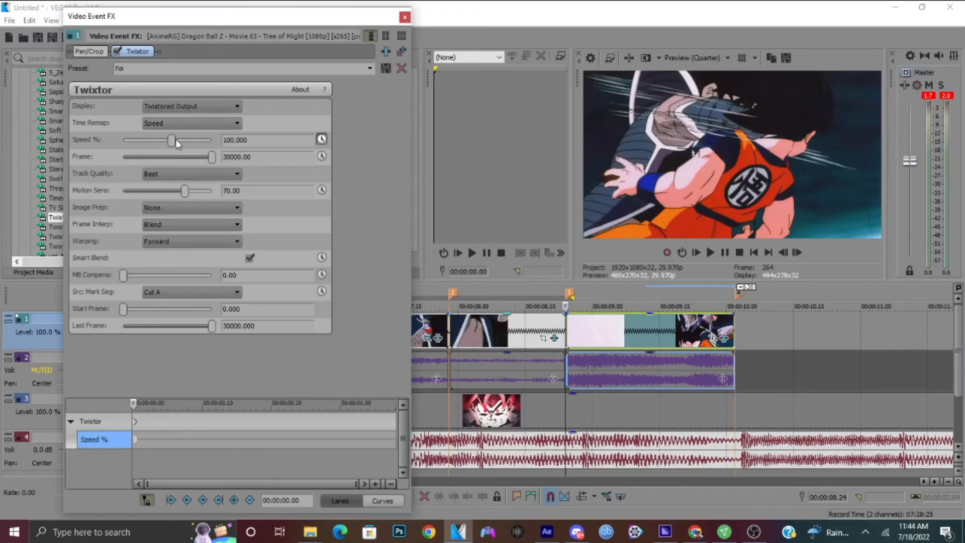
right_click(134, 438)
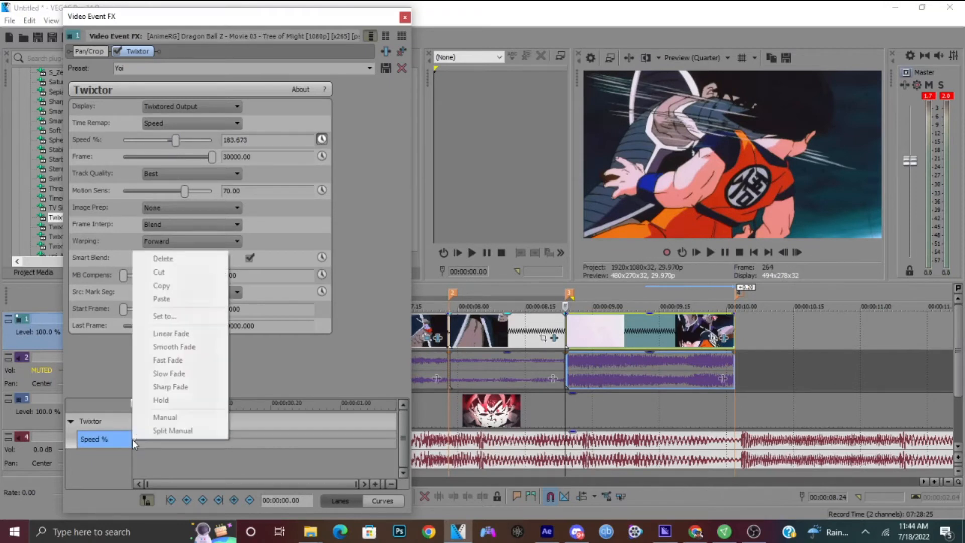
right_click(133, 438)
left_click(176, 366)
- Add a Twixtor speed keyframe of 10 % at 00:00:00.12 in the third clip
left_click(187, 442)
key("Right")
key("Right")
key("Right")
key("Right")
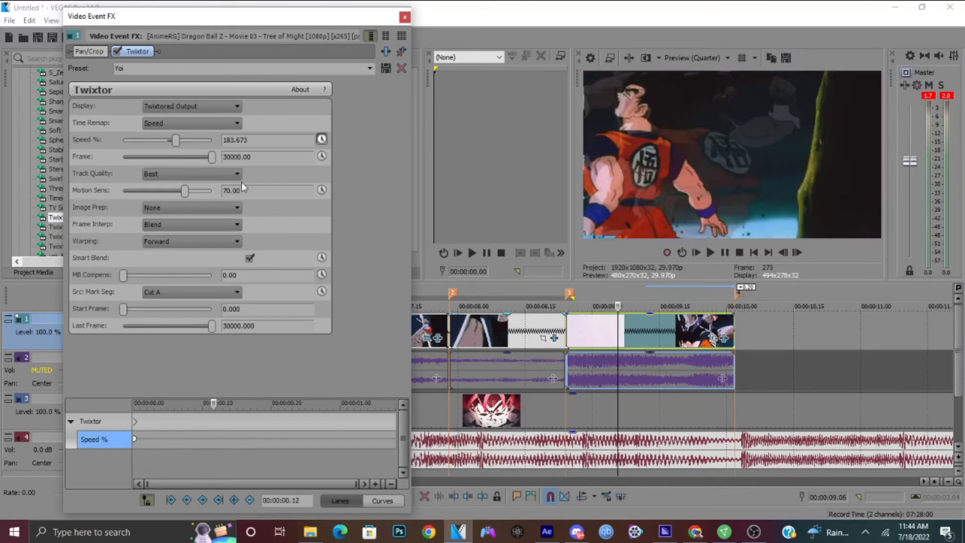
type("10")
key("Return")
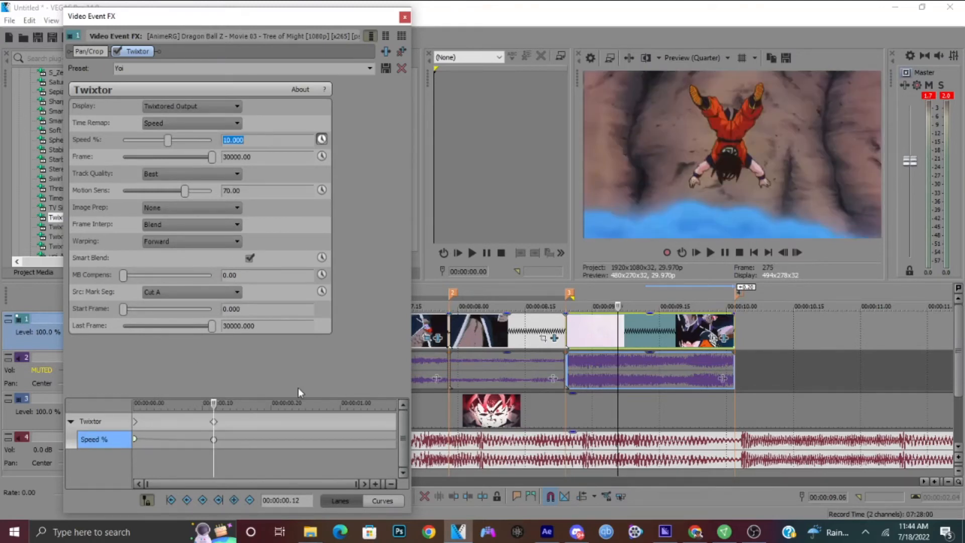
- Set the Twixtor speed of the third clip's first keyframe to 78 % and reselect the keyframe at 00:00:00.12
left_click(134, 440)
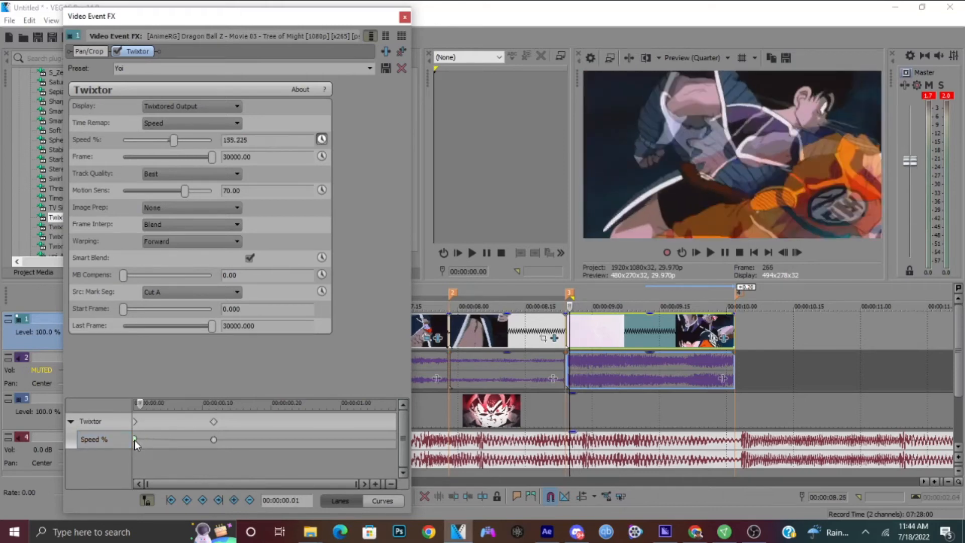
left_click(95, 143)
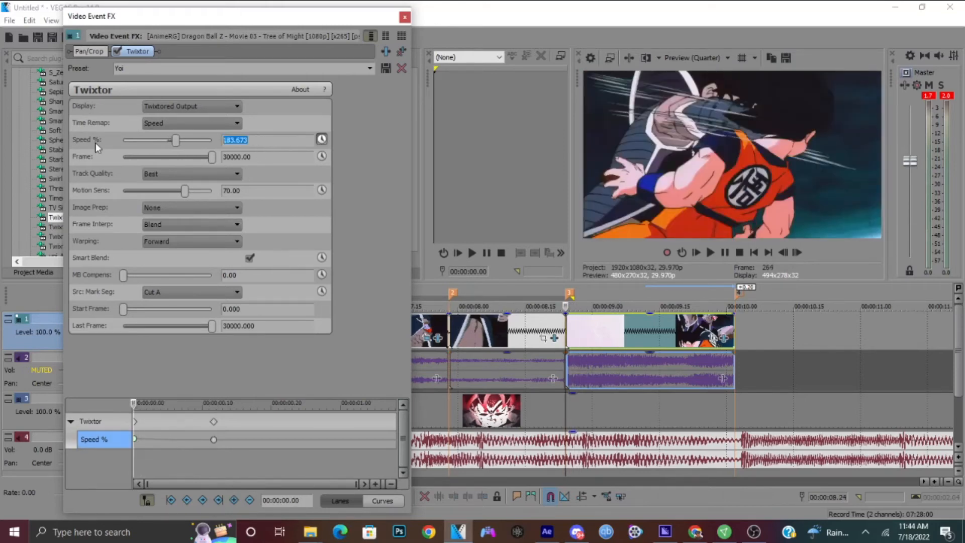
type("78")
key("Return")
left_click(212, 437)
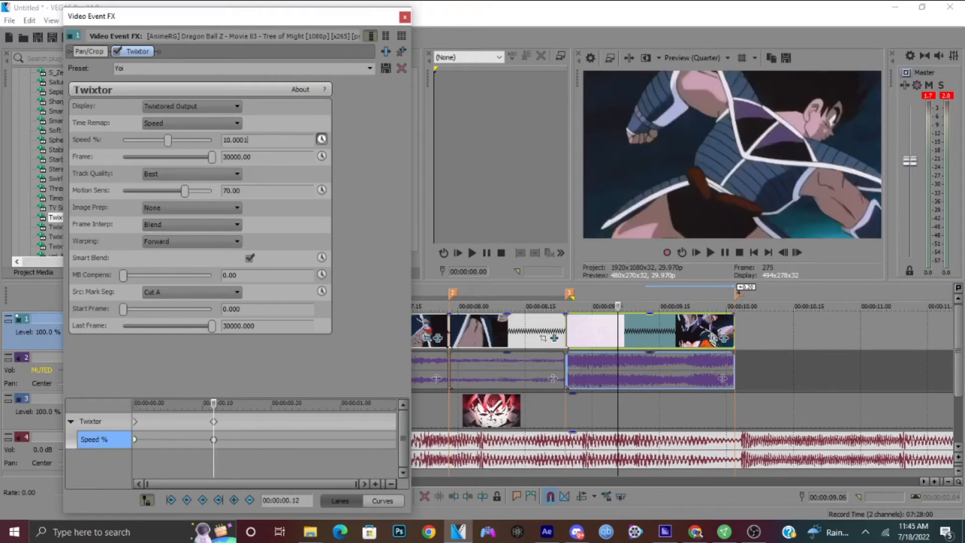
left_click(213, 441)
- Play on from the second keyframe and add a Twixtor speed keyframe of -5 % at 00:00:00.28
key("space")
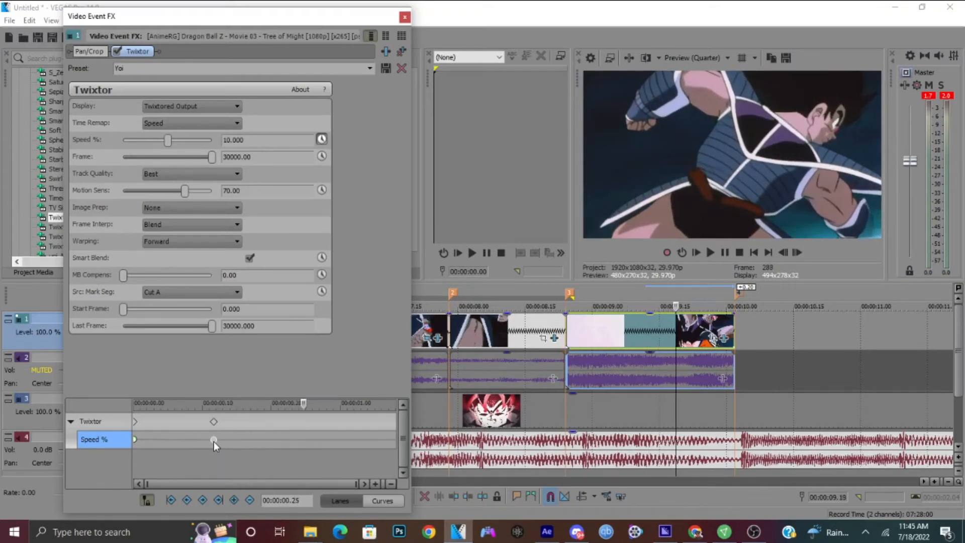
key("Left")
key("Left")
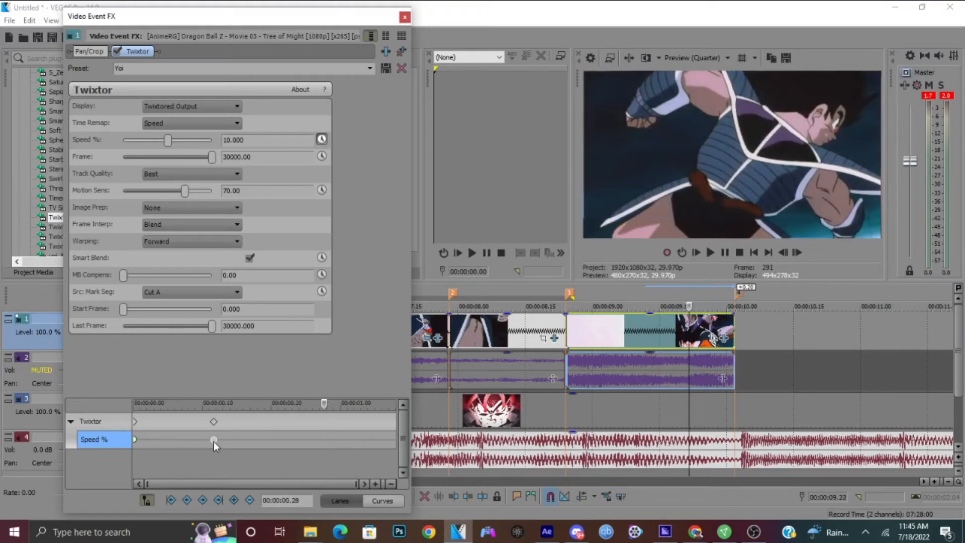
key("Right")
left_click(233, 501)
type("1")
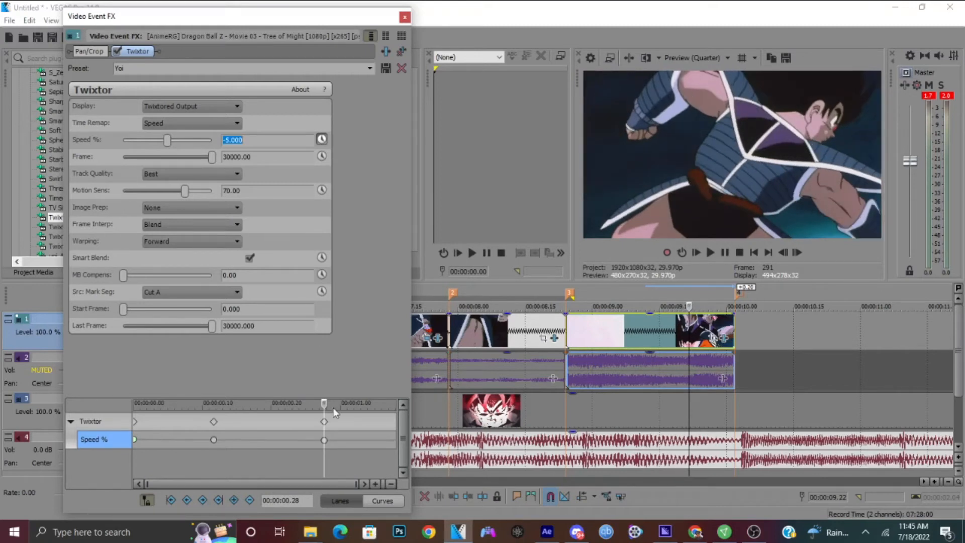
- Give the third clip's Twixtor speed keyframe at 00:00:00.28 a Slow Fade and check the first keyframe's fade type
mouse_move(328, 442)
left_mouse_down()
mouse_move(338, 443)
mouse_move(328, 441)
left_mouse_up()
right_click(328, 441)
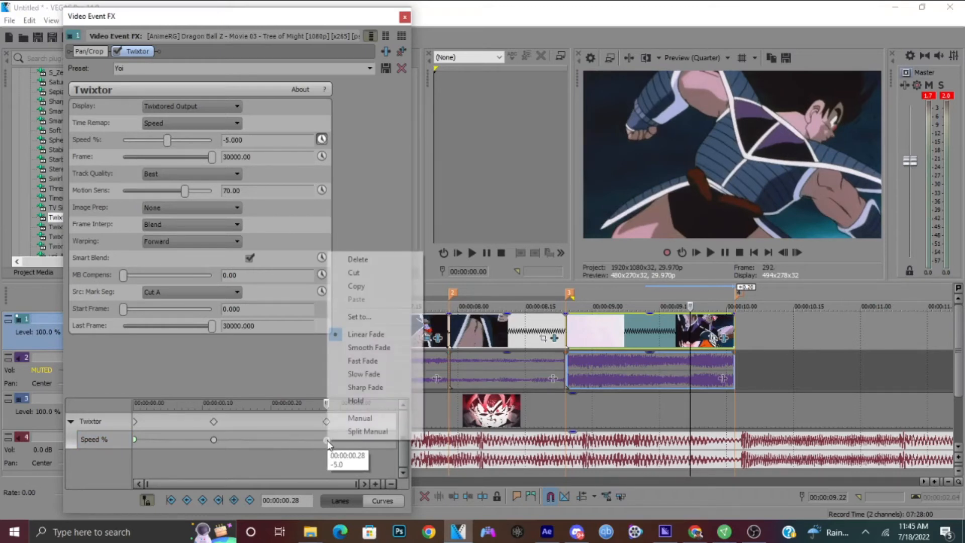
left_click(364, 375)
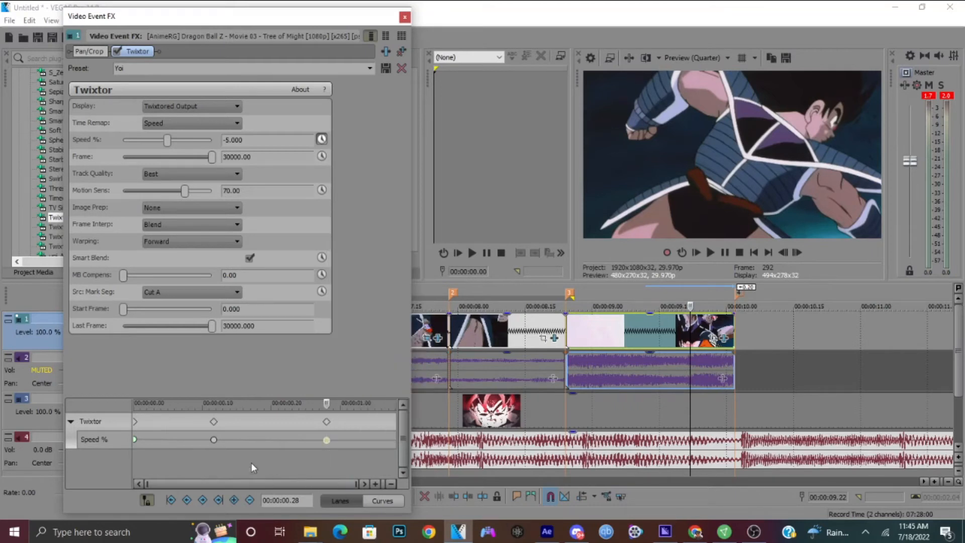
right_click(135, 439)
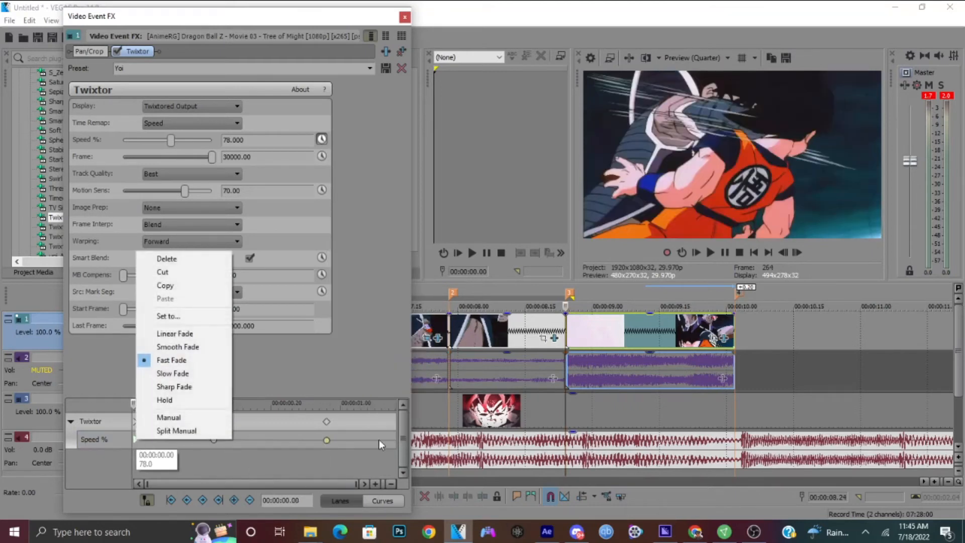
- Add a Twixtor speed keyframe at 00:00:01.07 near the third clip's end and set it to -99.435 %
left_click(329, 442)
key("Right")
key("Right")
key("Right")
key("Right")
key("Right")
key("Right")
key("Right")
key("Right")
key("Right")
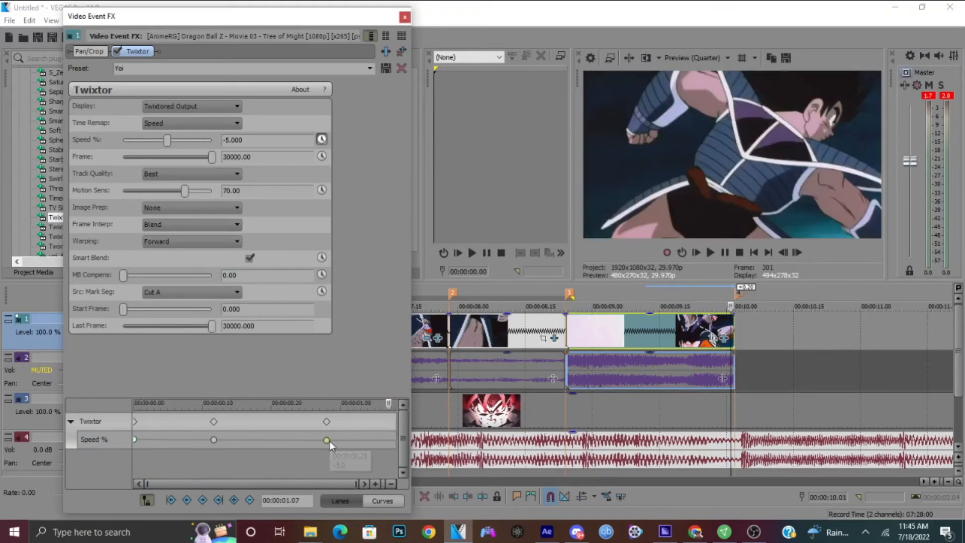
left_click(169, 140)
left_click_drag(169, 138, 172, 145)
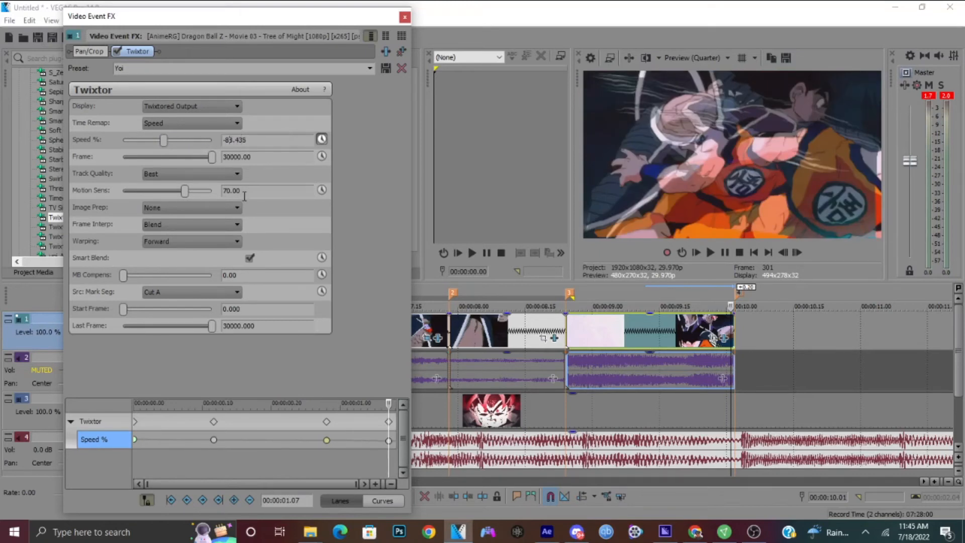
type("10")
key("Return")
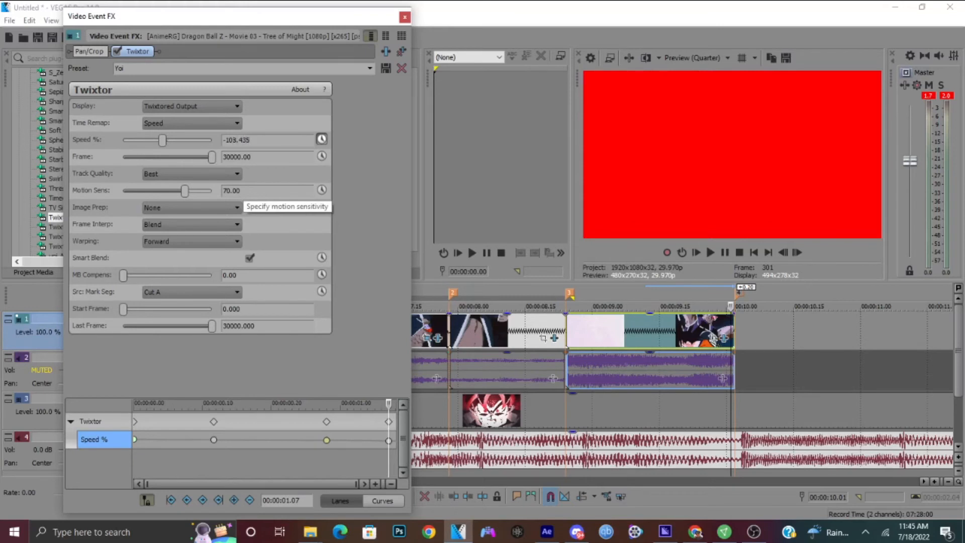
key("BackSpace")
key("BackSpace")
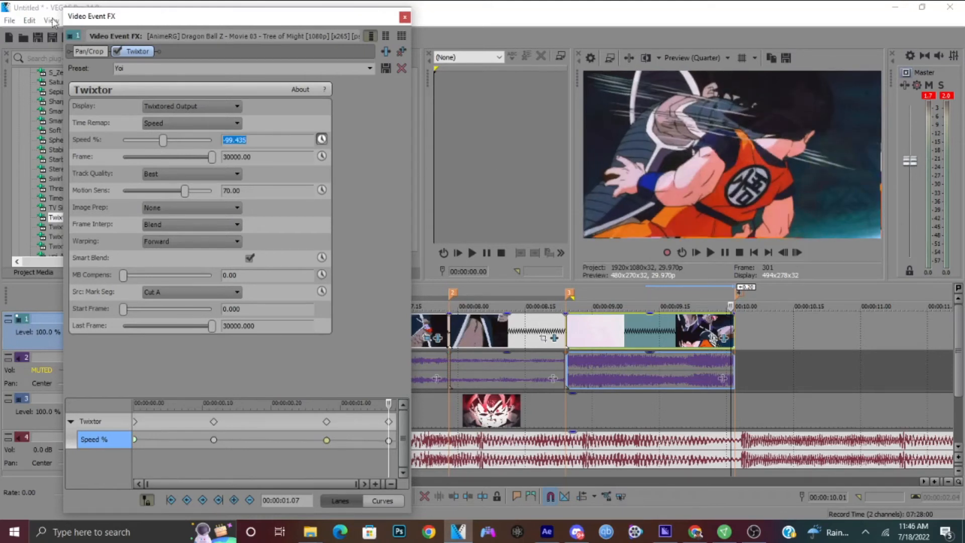
- Resize the third clip's pan/crop frame to about 1,893.5 by 1,065.1 at 00:00:01.07 and leave the event effects
left_click(80, 52)
mouse_move(93, 48)
left_mouse_down()
mouse_move(158, 53)
mouse_move(96, 50)
left_mouse_up()
left_click(101, 50)
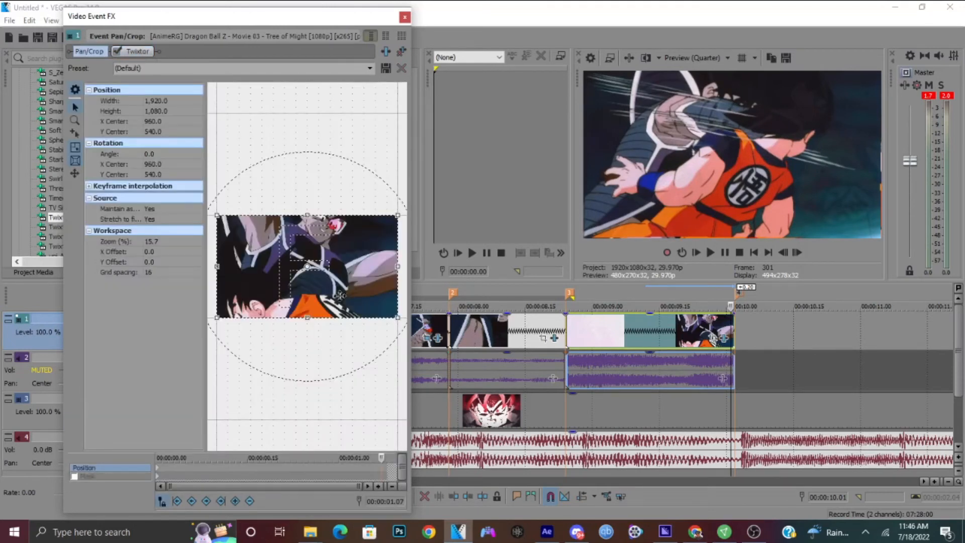
right_click(311, 322)
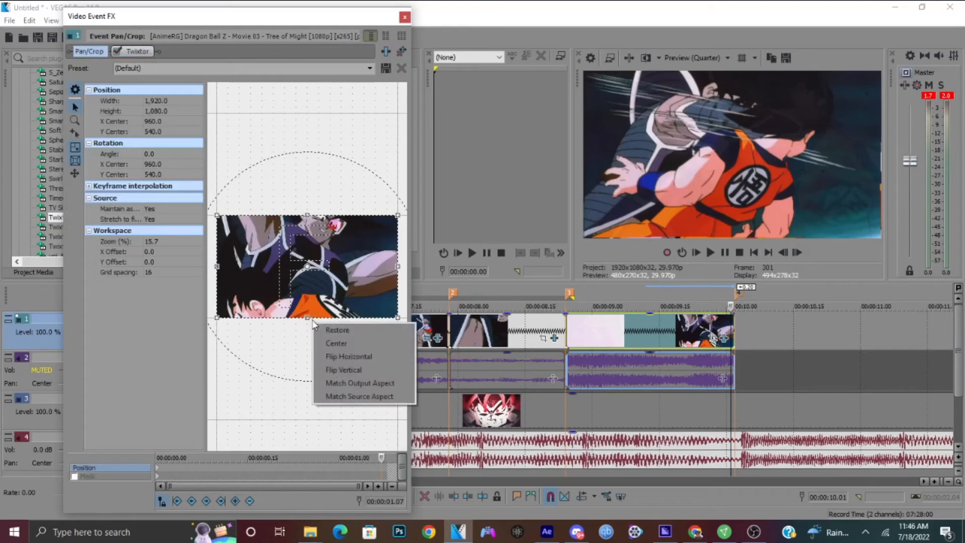
key("Escape")
scroll(311, 347, "up", 4)
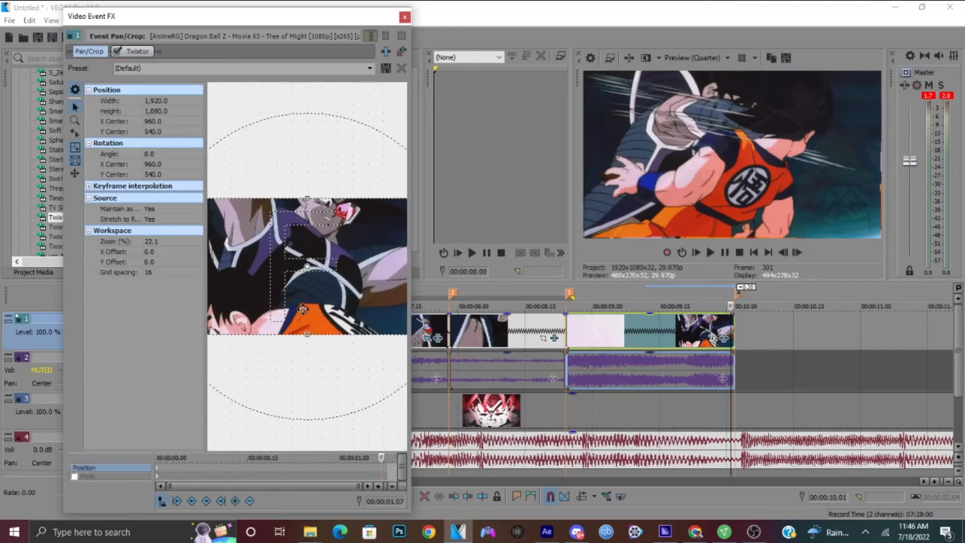
left_click_drag(308, 351, 308, 352)
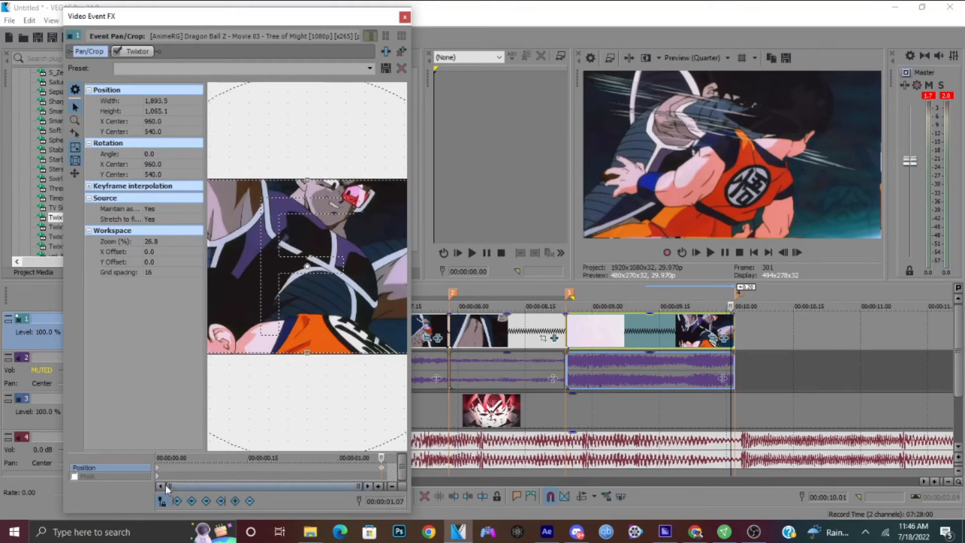
left_click(159, 473)
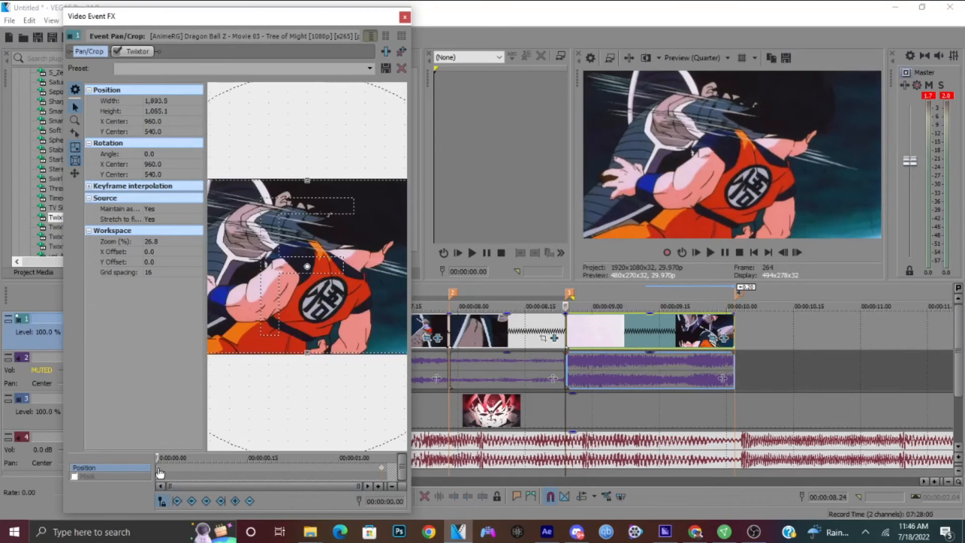
left_click(282, 473)
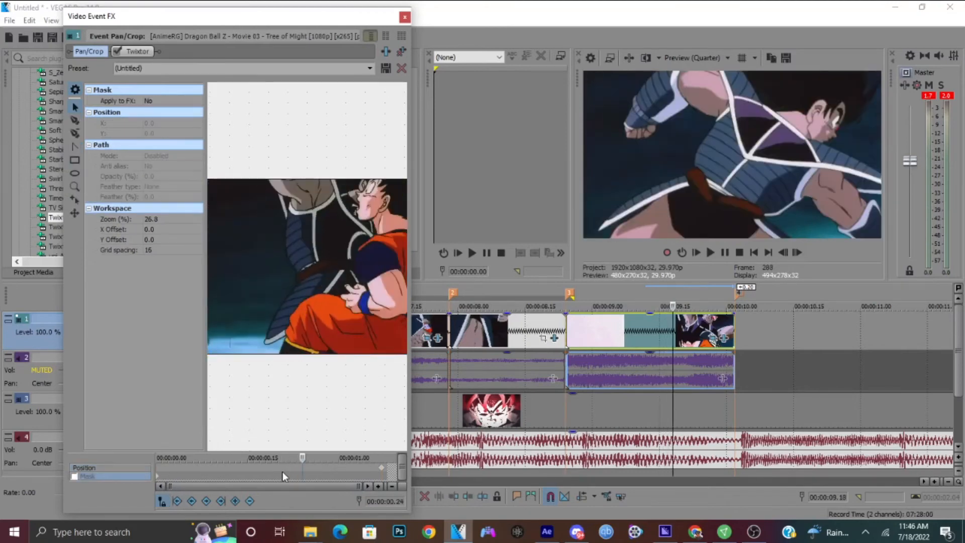
left_click(404, 19)
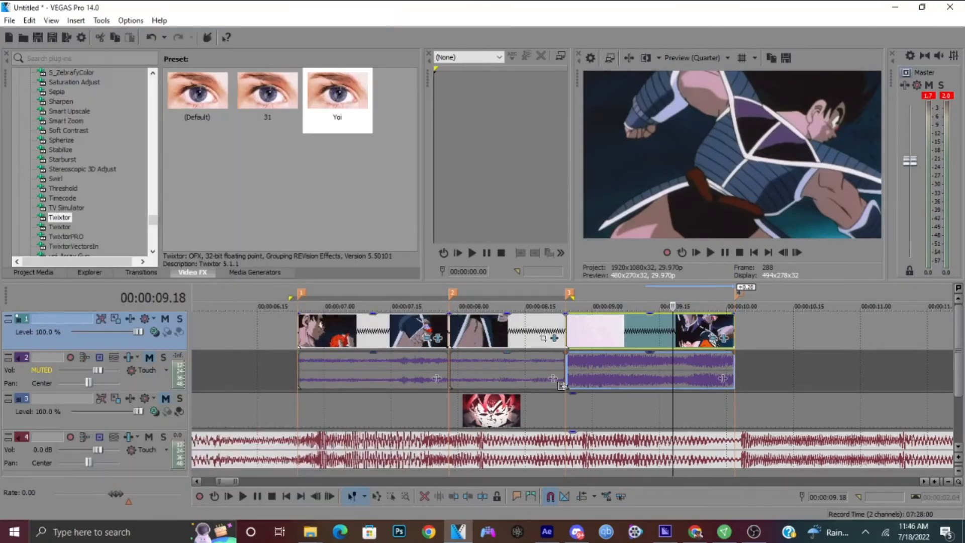
- Select the third clip's range from 00:00:08.24 to 00:00:10.02, then play and step through it to check the speed ramp
left_click_drag(566, 407, 717, 417)
key("ctrl+z")
left_click_drag(738, 377, 567, 376)
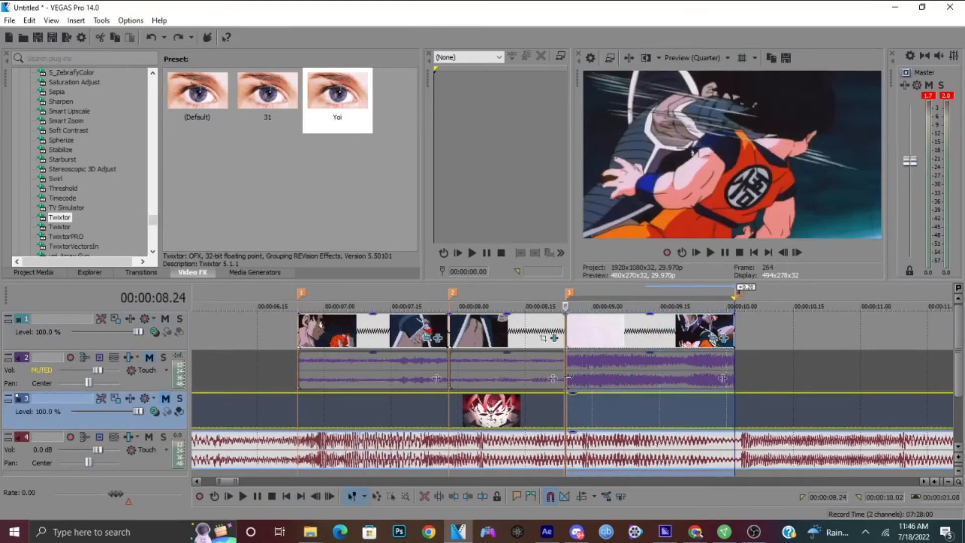
key("Right")
key("Right")
key("Right")
key("Right")
key("Right")
key("Right")
key("Right")
key("Right")
key("Right")
key("Right")
key("Right")
key("Right")
key("Right")
key("Right")
key("Right")
key("Right")
key("Right")
key("Right")
key("Right")
key("Right")
key("Right")
key("Right")
key("Right")
key("Right")
key("Right")
key("Right")
key("space")
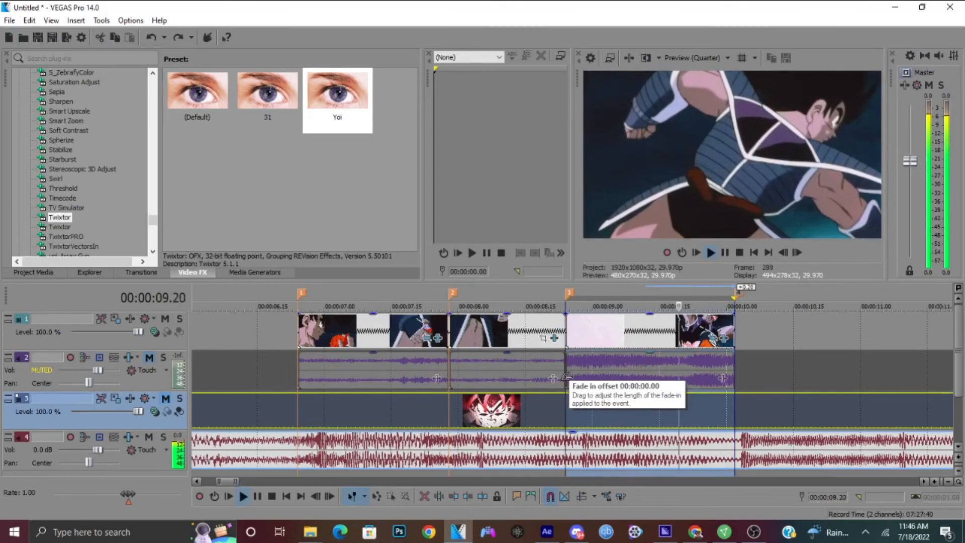
key("space")
key("Right")
key("Right")
key("Right")
key("Right")
key("Left")
key("Left")
key("Left")
key("Left")
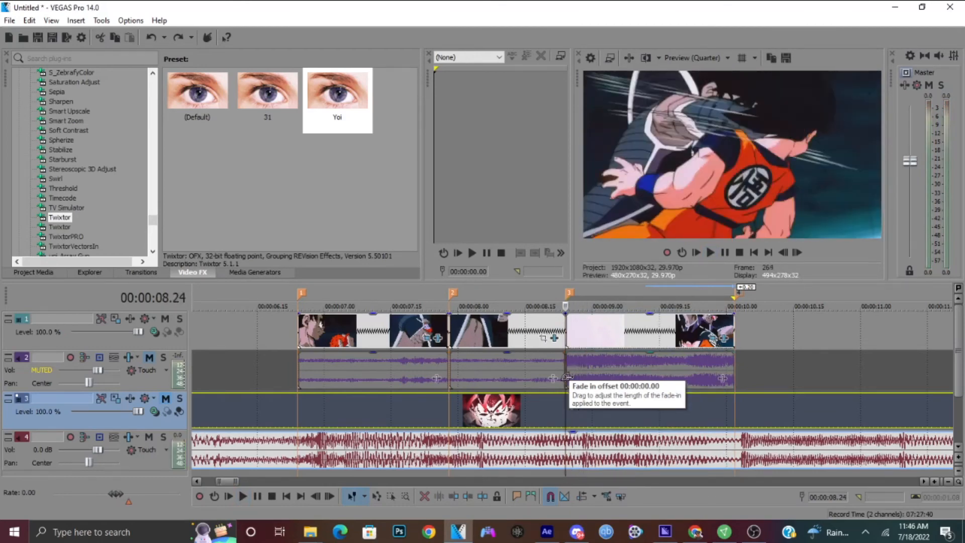
- Reopen the third clip's Twixtor settings and raise its first speed keyframe to about 115.6 %
left_click(728, 347)
left_click(724, 339)
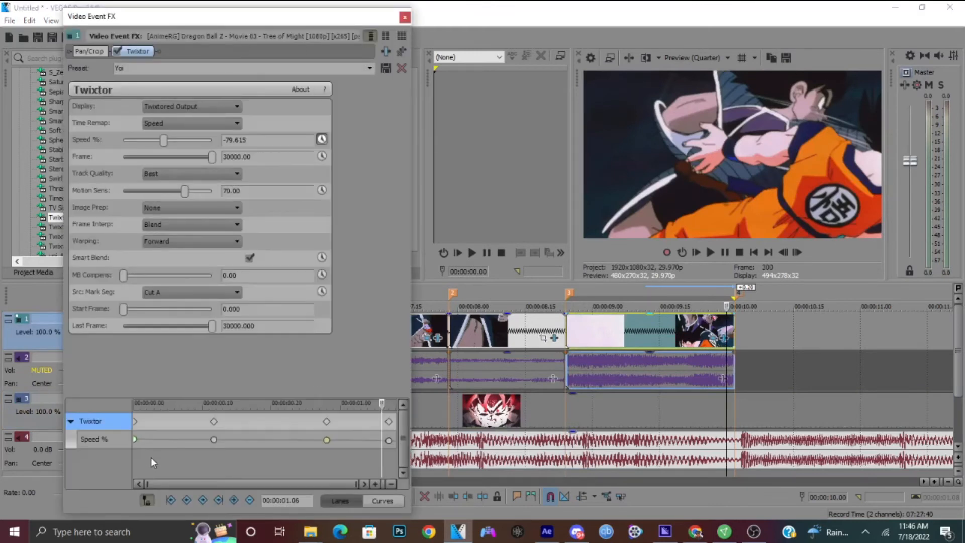
left_click(135, 441)
left_click_drag(171, 143, 174, 142)
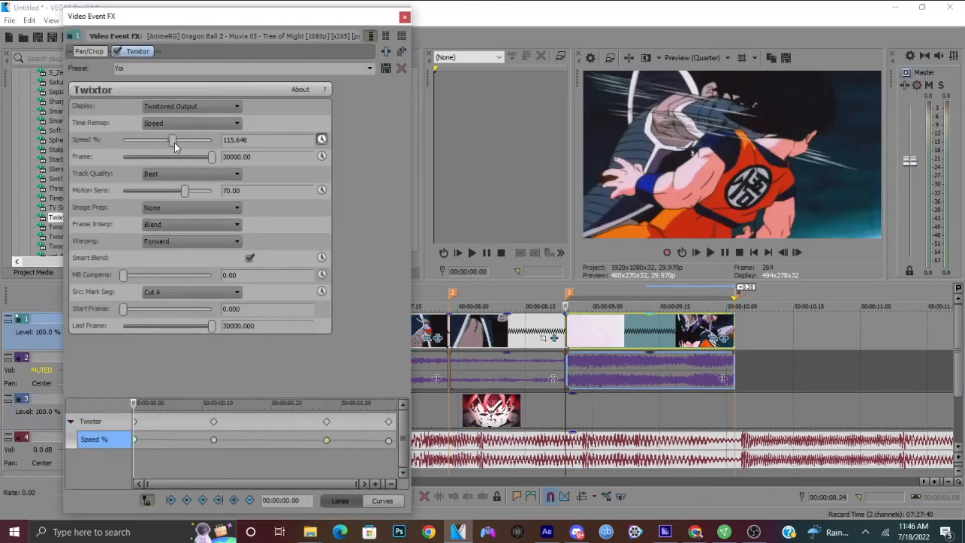
- Move the third clip's second Twixtor speed keyframe to 00:00:00.08 and step through the frames before it
left_click(205, 442)
left_click_drag(205, 441, 189, 440)
key("Left")
key("Left")
key("Left")
key("Left")
key("Left")
key("Left")
key("Left")
key("Left")
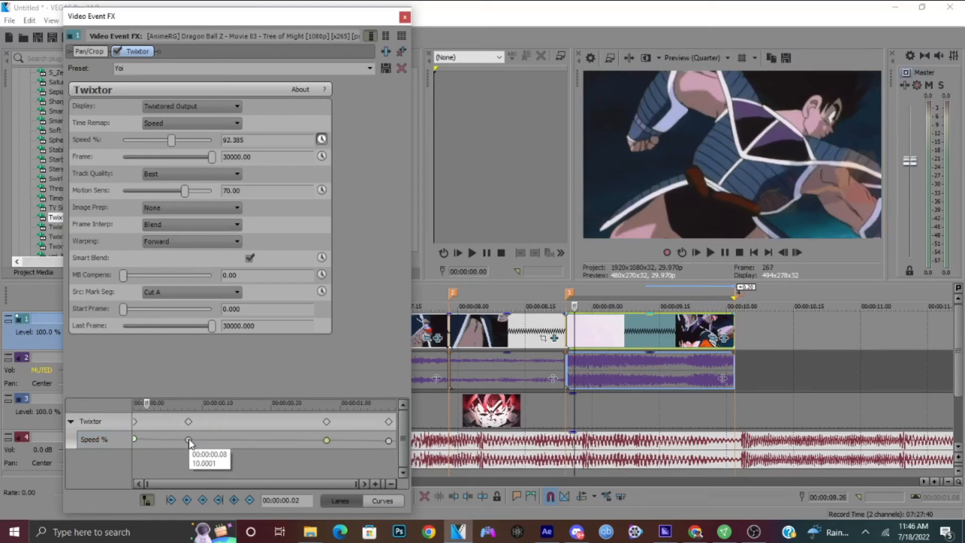
key("Right")
key("Right")
key("Right")
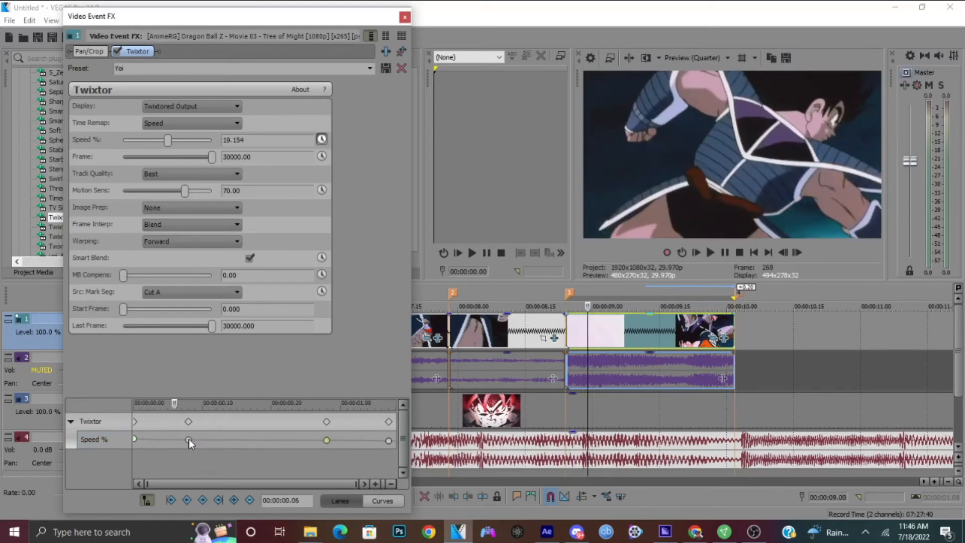
key("Left")
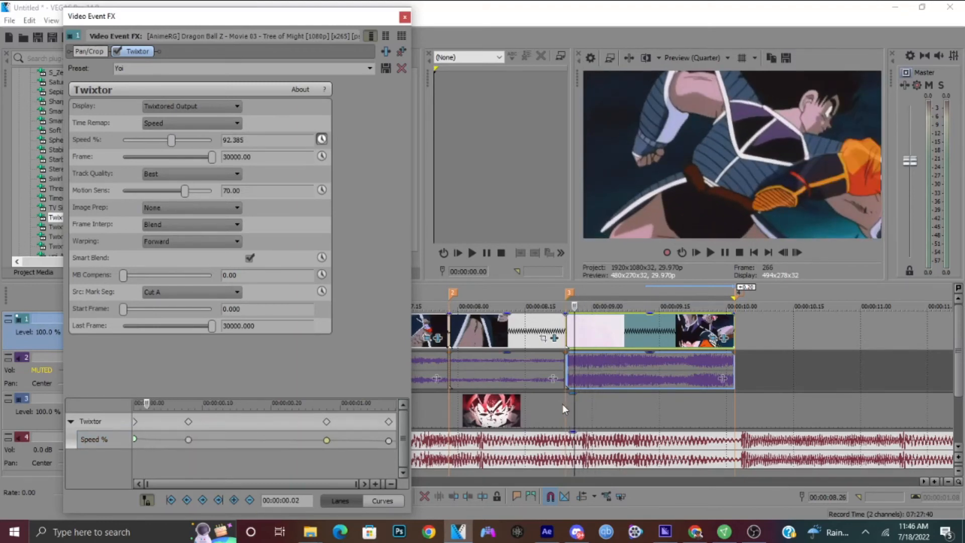
- Realign the long background video and music with the timeline start and move that video to a new track below the music
left_click_drag(563, 404, 635, 406)
left_click_drag(583, 482, 611, 460)
left_click(487, 8)
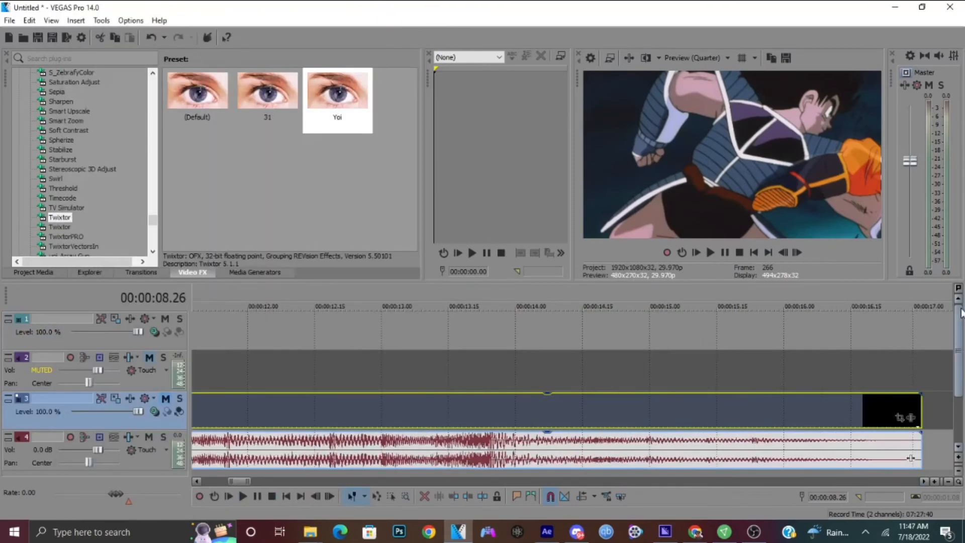
left_click_drag(752, 431, 369, 409)
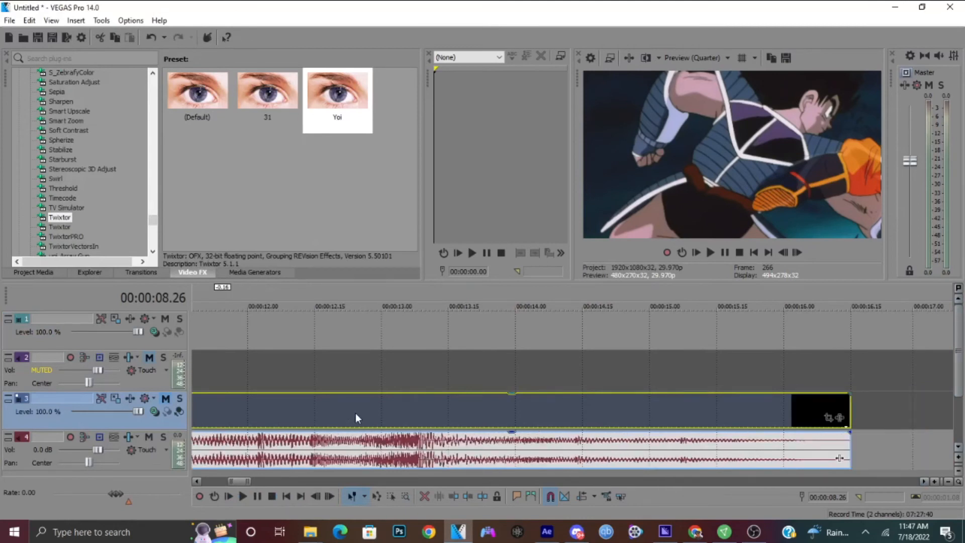
left_click_drag(232, 481, 207, 482)
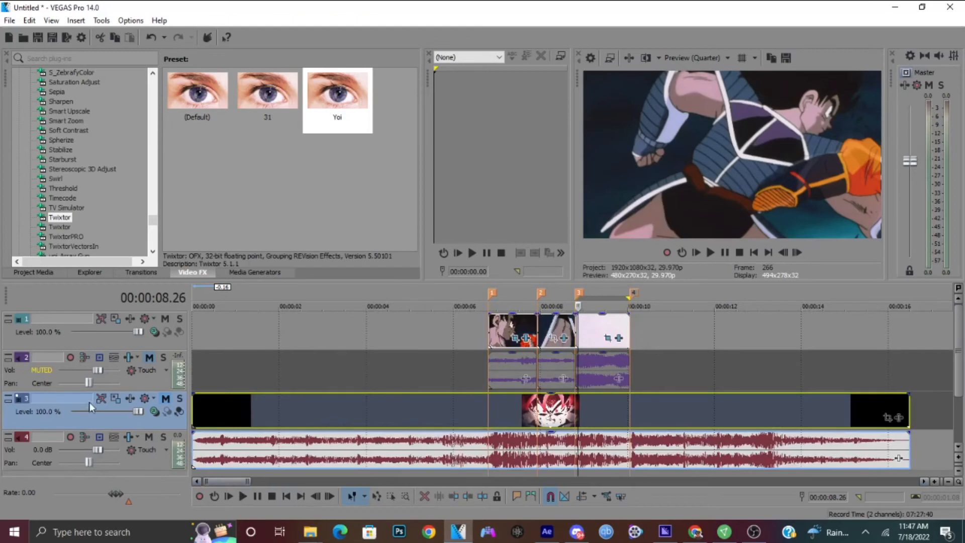
mouse_move(319, 427)
left_mouse_down()
mouse_move(326, 502)
mouse_move(321, 433)
mouse_move(312, 447)
mouse_move(325, 437)
left_mouse_up()
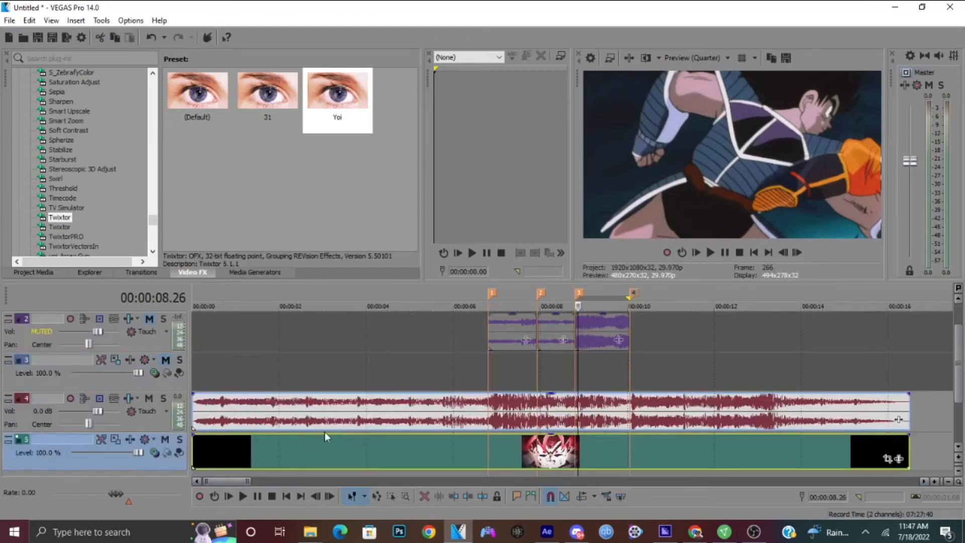
left_click(613, 421)
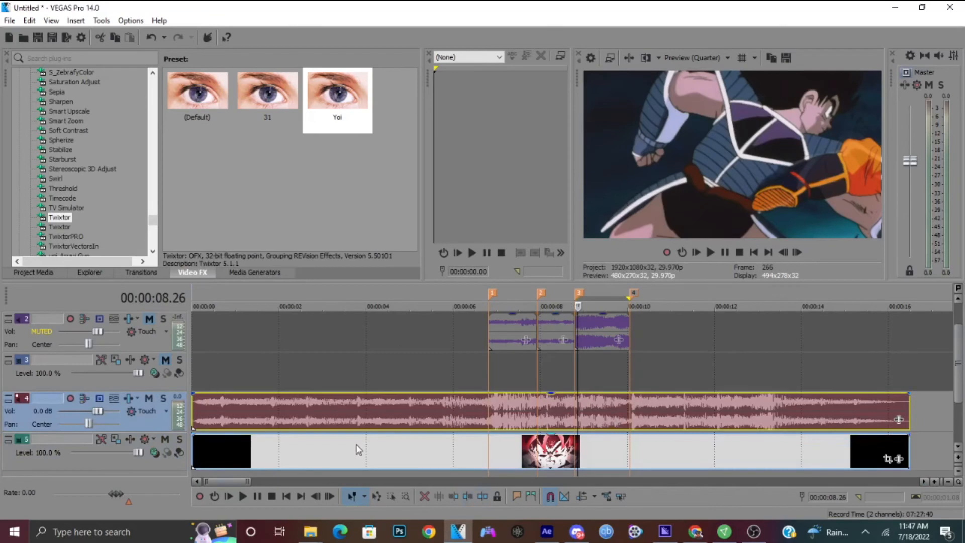
- Select the range from 00:00:08.24 to 00:00:09.14 over the third clip and play back its ramp
scroll(960, 352, "up", 1)
left_click(568, 396)
scroll(571, 395, "up", 4)
left_click_drag(564, 397, 656, 401)
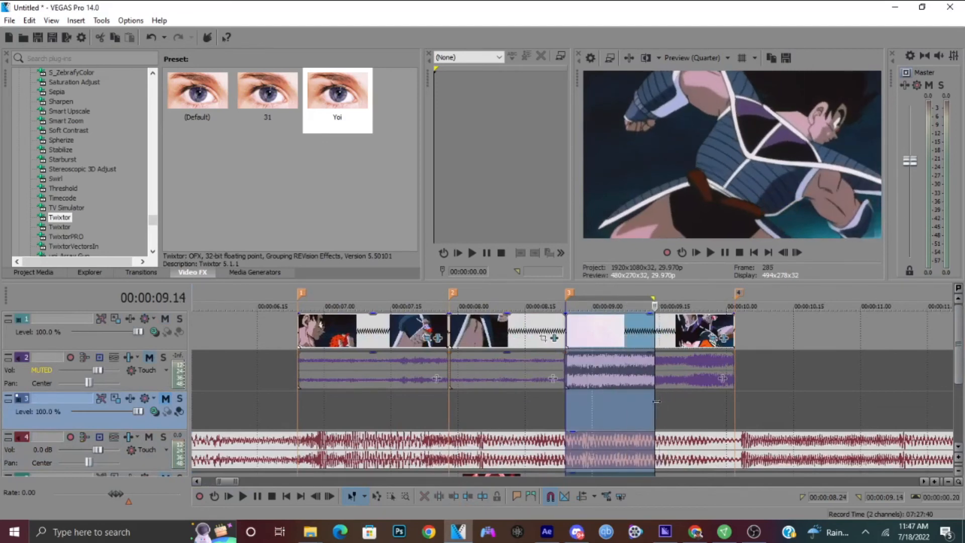
key("space")
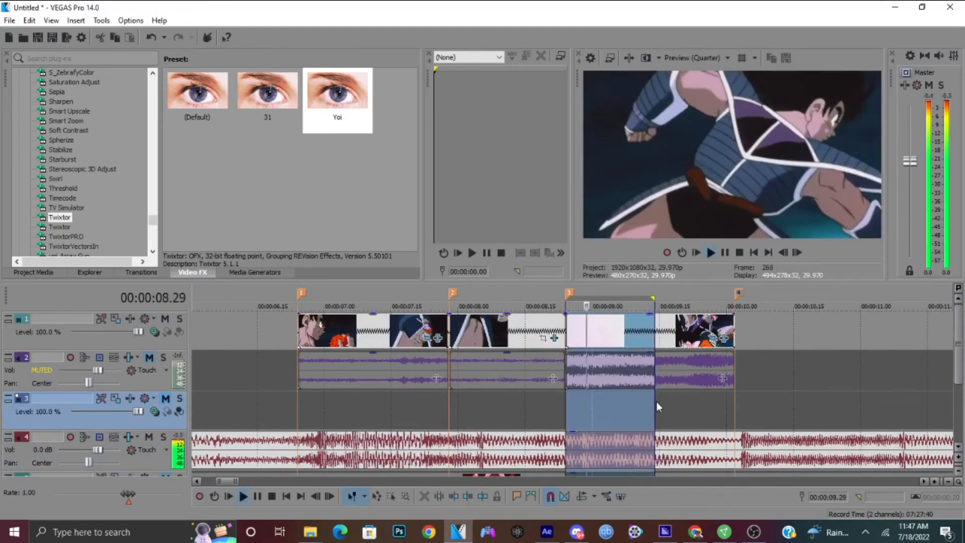
key("space")
key("space")
key("space")
- Reopen the third clip's Twixtor settings and lower the speed keyframe at 00:00:01.07 to about -115.6 %
left_click(724, 337)
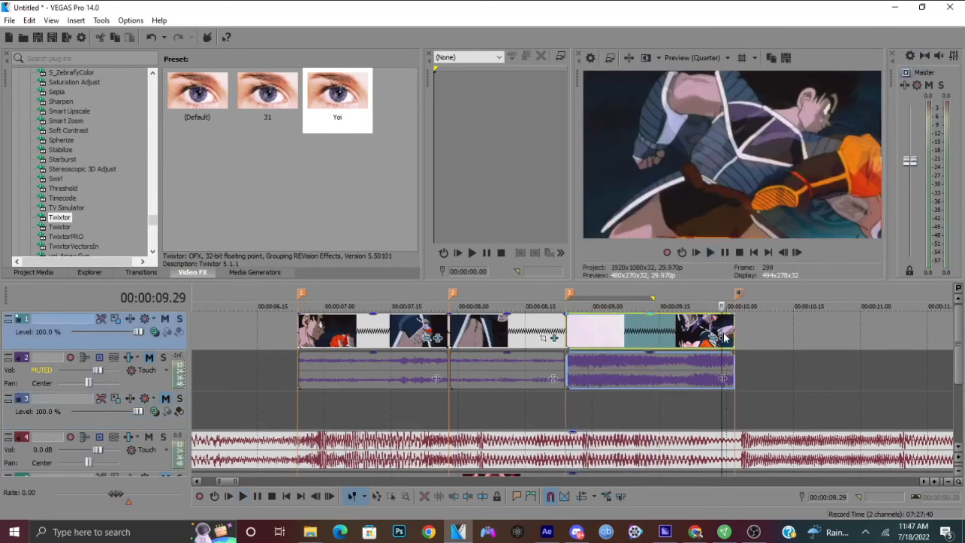
left_click(725, 339)
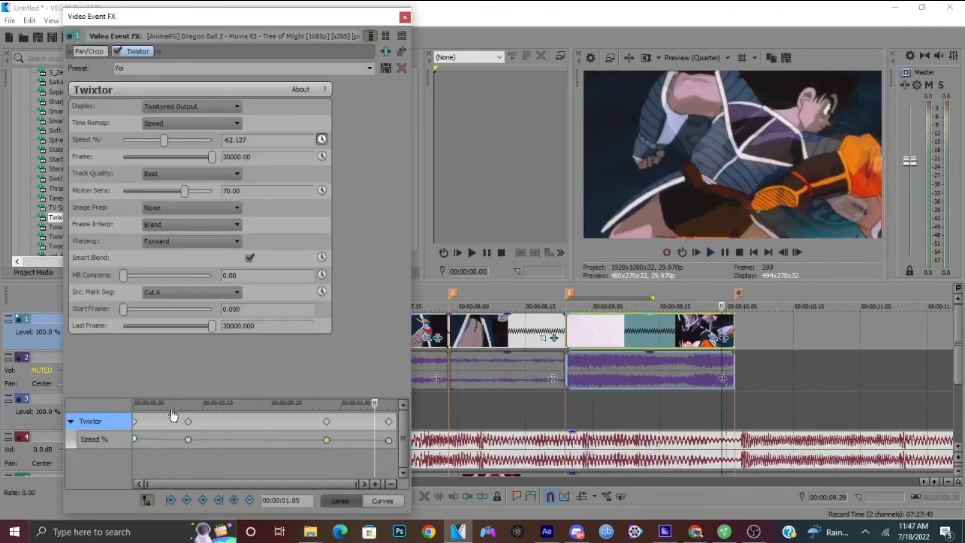
left_click(328, 437)
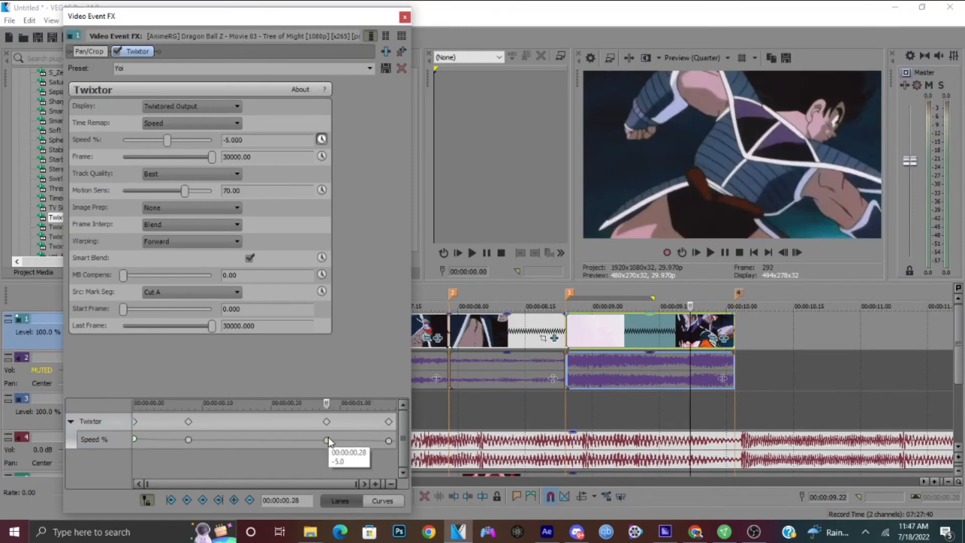
key("Return")
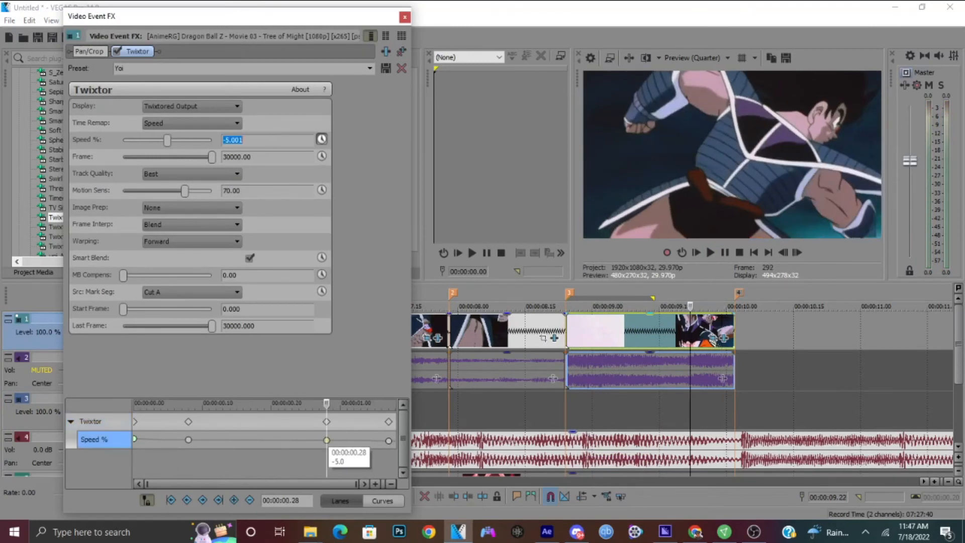
left_click(389, 440)
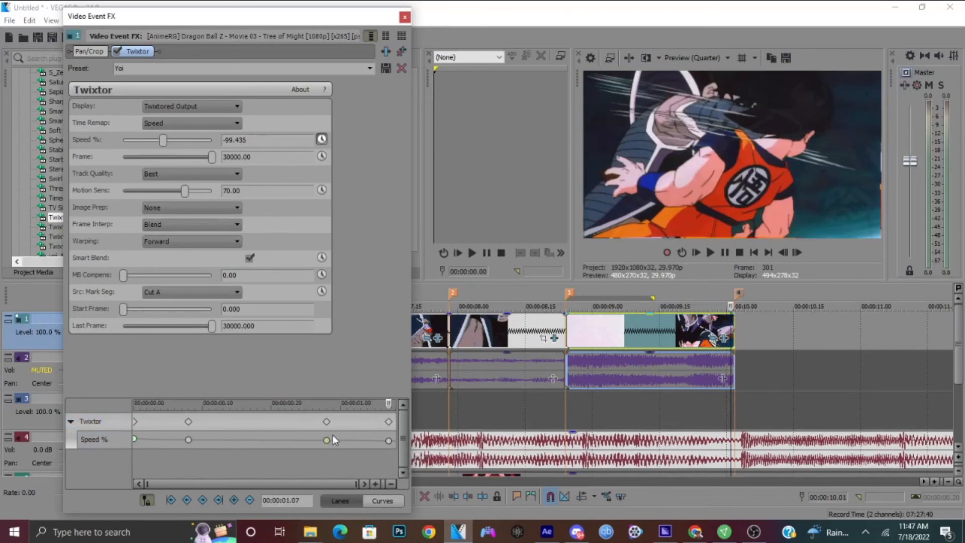
left_click_drag(162, 141, 160, 140)
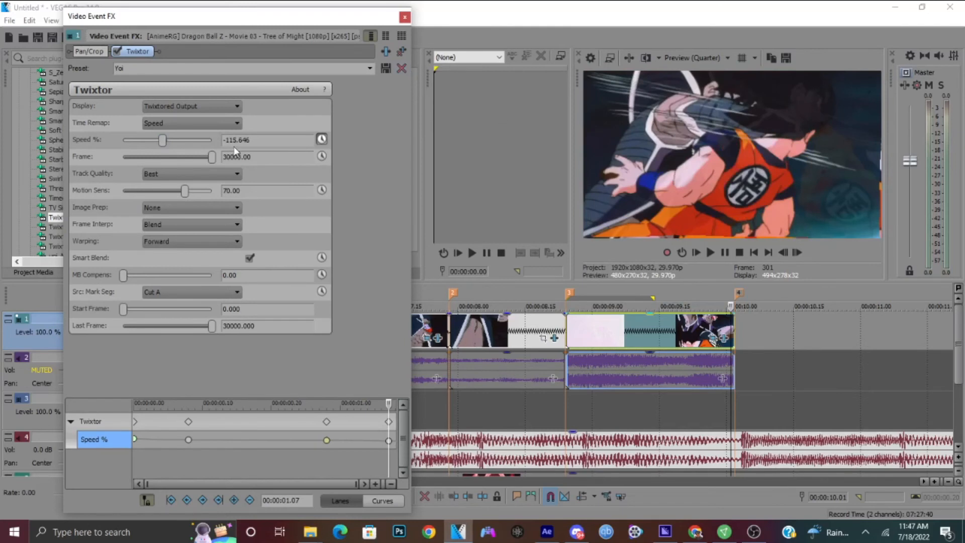
- Set the third clip's Twixtor speed keyframe at 00:00:01.07 to -117.646 % and close the effect settings
key("Down")
key("Down")
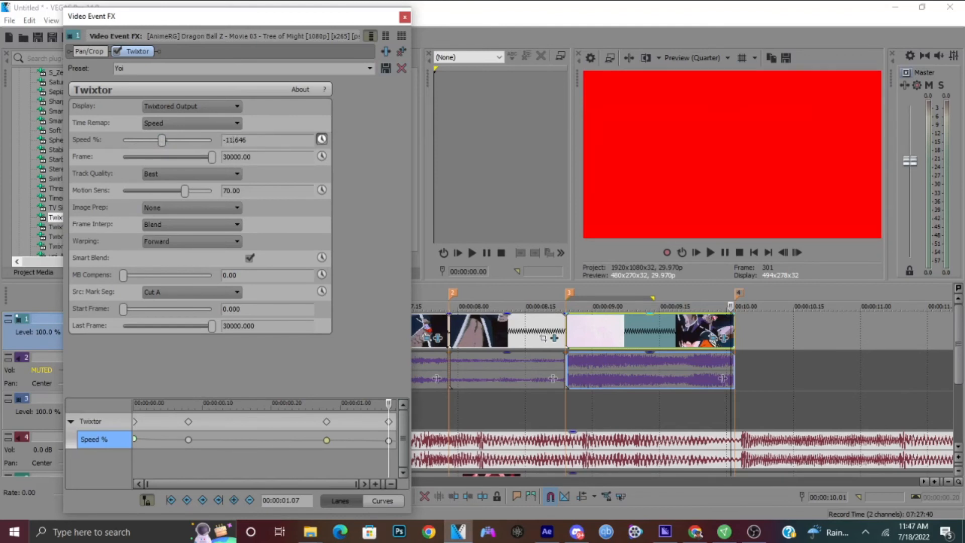
type("7")
key("Return")
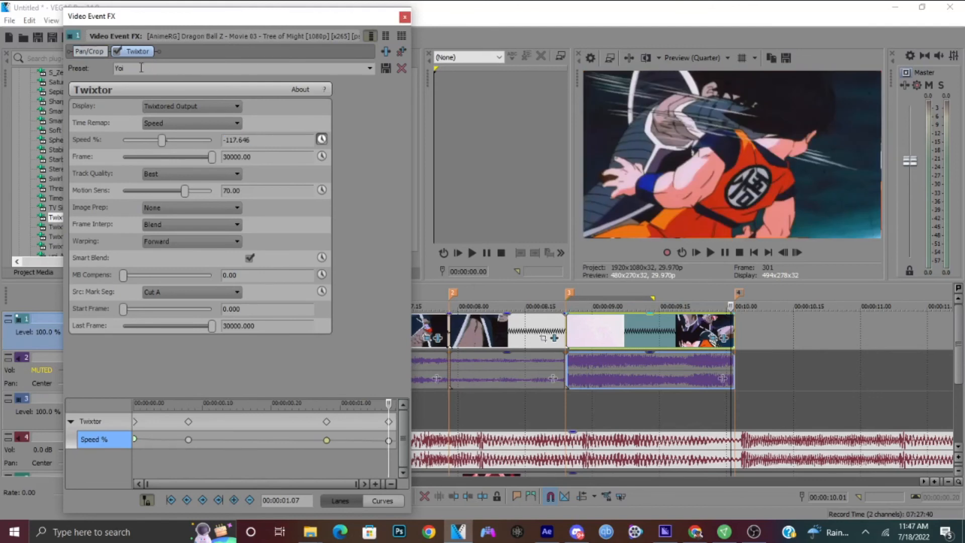
left_click(101, 55)
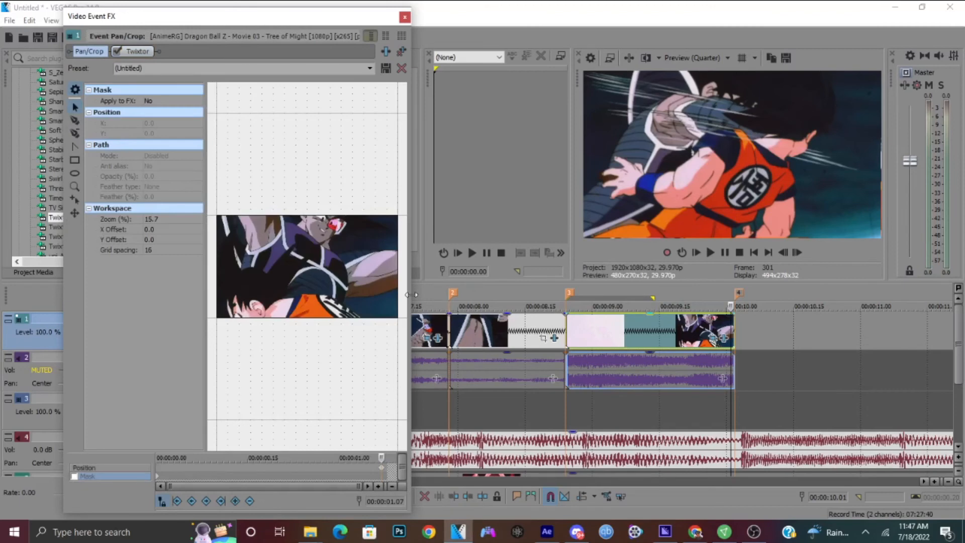
left_click(381, 468)
left_click(403, 14)
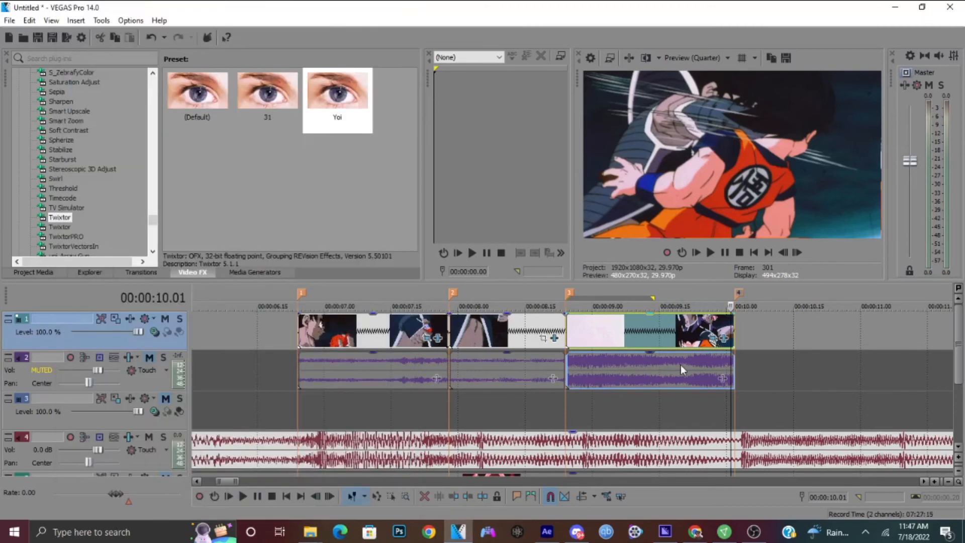
- Select the range from 00:00:08.24 to 00:00:10.02 over the whole third clip and play it back
left_click_drag(573, 420, 733, 417)
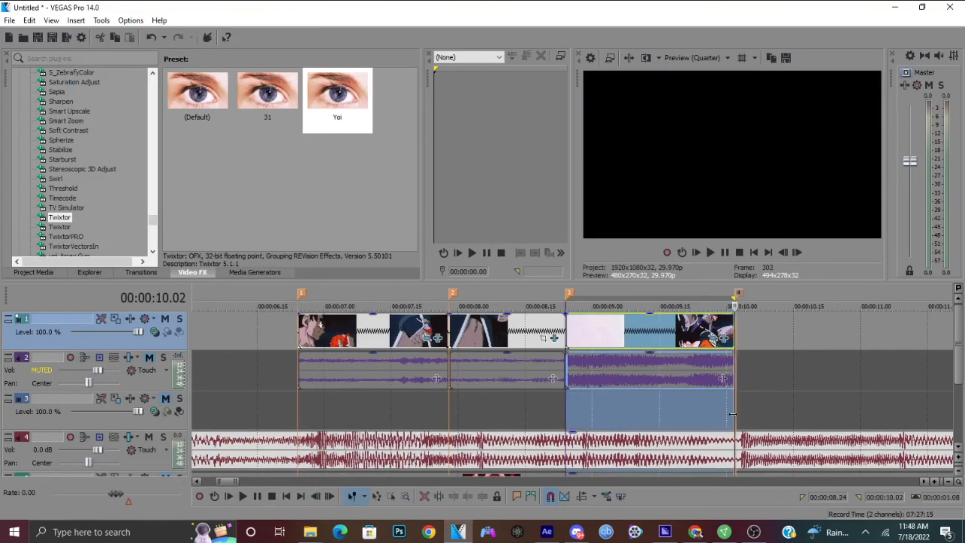
key("space")
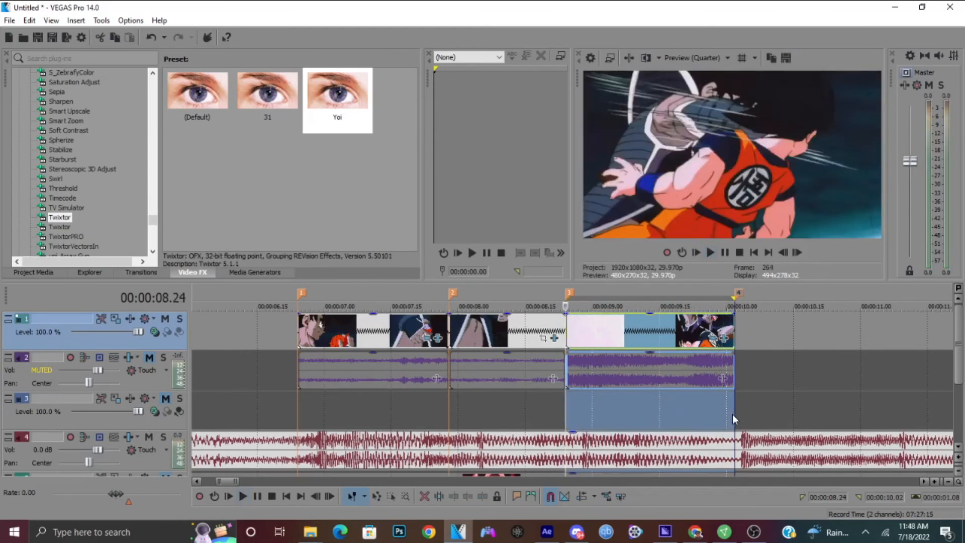
key("space")
- Find the RSMB motion blur effect among the video effects and apply its twixtor preset to the third clip
scroll(732, 414, "up", 3)
scroll(732, 414, "down", 2)
scroll(83, 168, "down", 10)
scroll(83, 168, "down", 6)
scroll(83, 168, "up", 4)
scroll(83, 168, "up", 6)
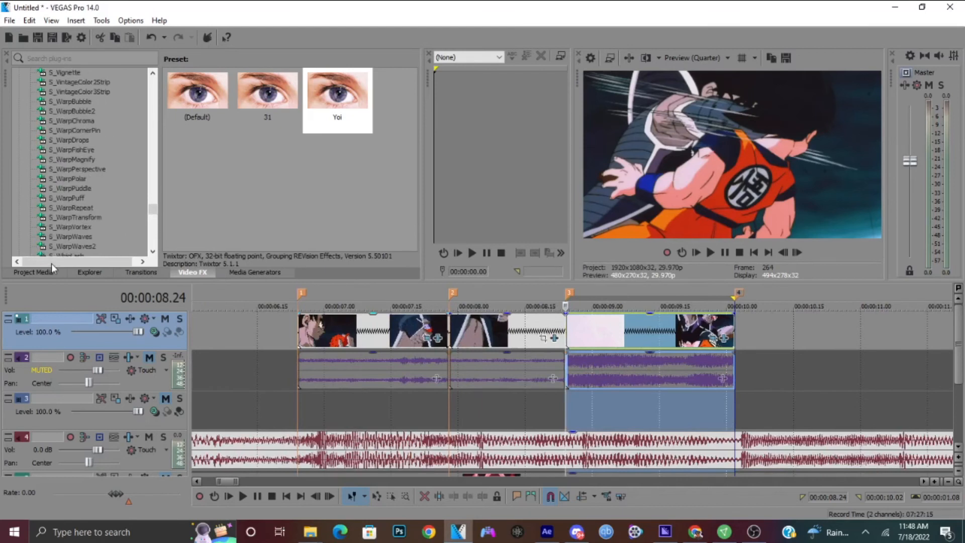
scroll(52, 263, "up", 9)
scroll(52, 263, "up", 20)
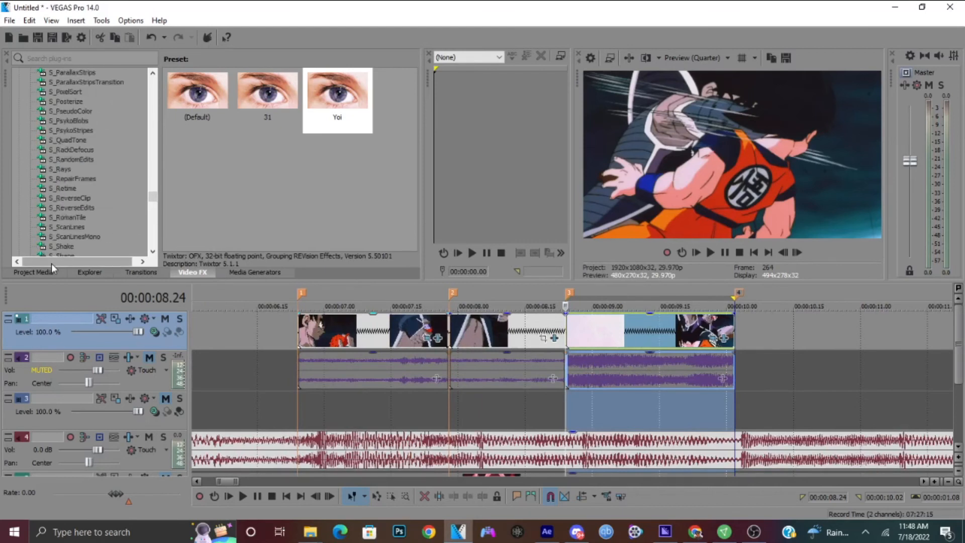
scroll(51, 263, "up", 20)
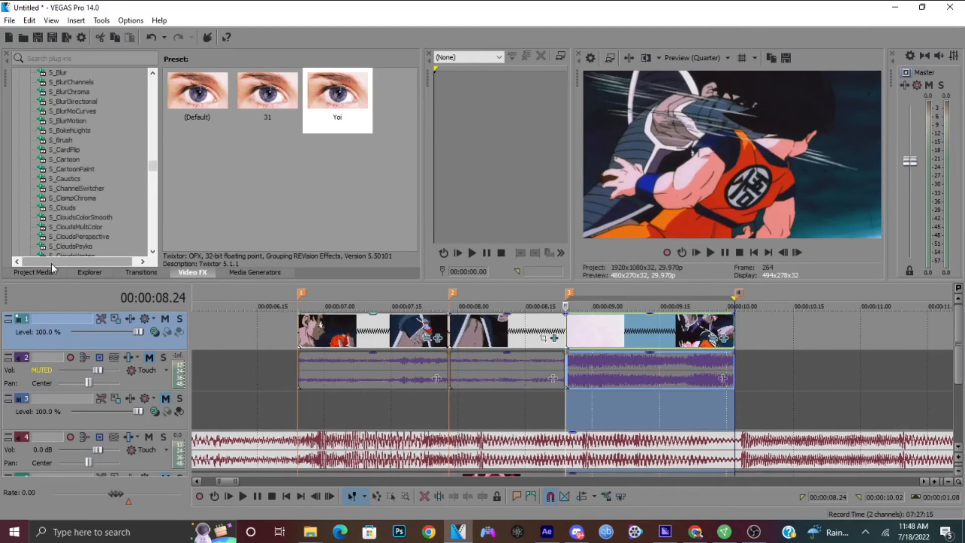
scroll(51, 263, "up", 20)
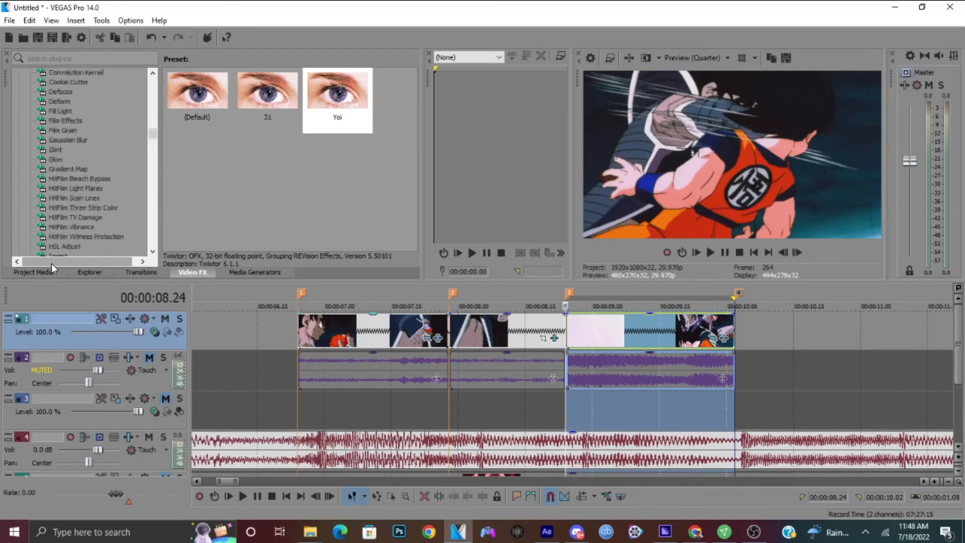
mouse_move(153, 125)
left_mouse_down()
mouse_move(173, 233)
mouse_move(151, 157)
mouse_move(149, 169)
mouse_move(153, 140)
left_mouse_up()
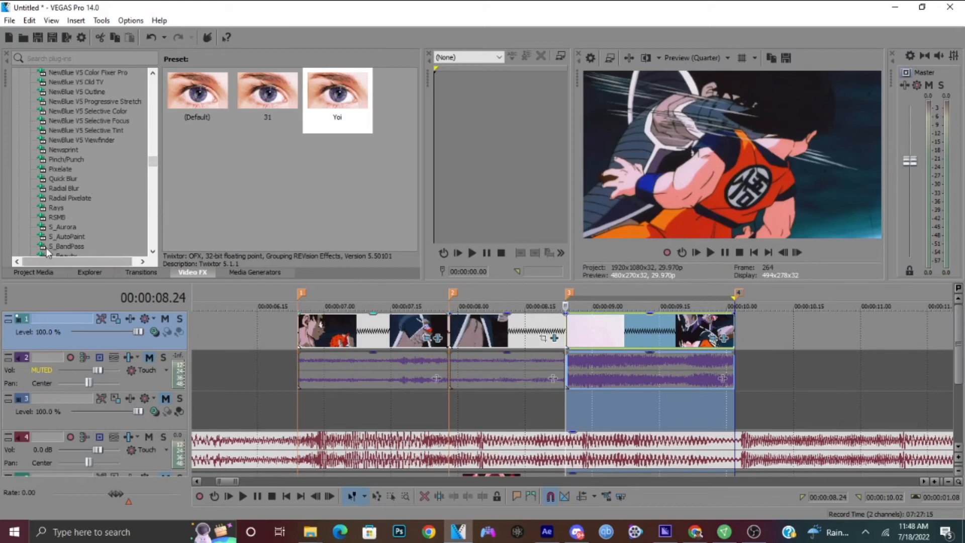
left_click(57, 217)
left_click_drag(347, 108, 628, 338)
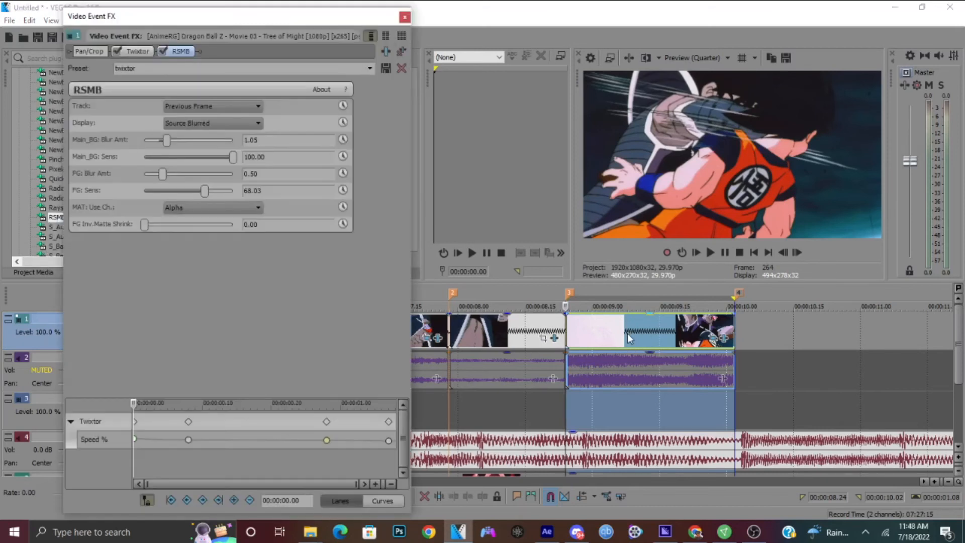
- Step frame by frame through the third clip from its start to examine the motion blur
left_click(562, 332)
key("Right")
key("Right")
key("Right")
key("Right")
key("Right")
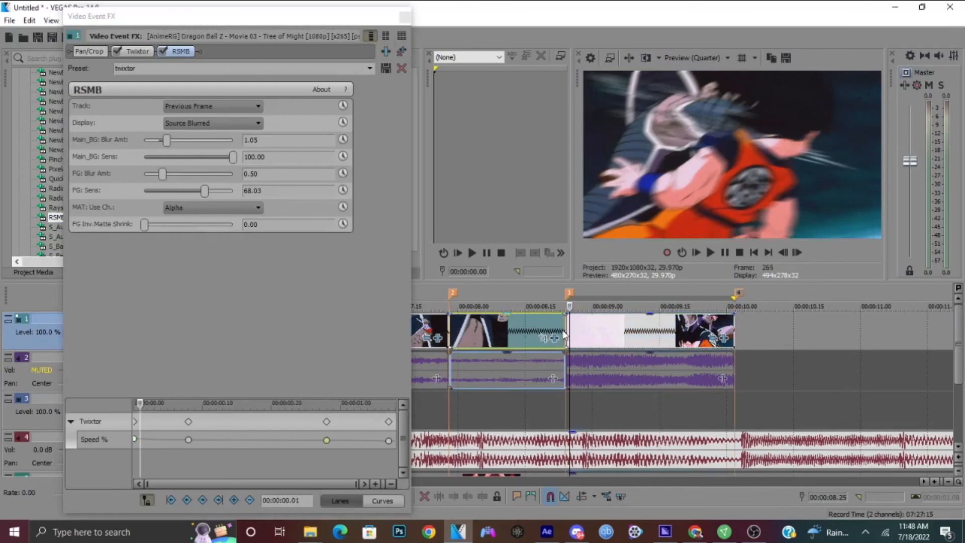
key("Right")
key("Right")
key("Right")
key("Right")
key("Right")
key("Right")
key("Right")
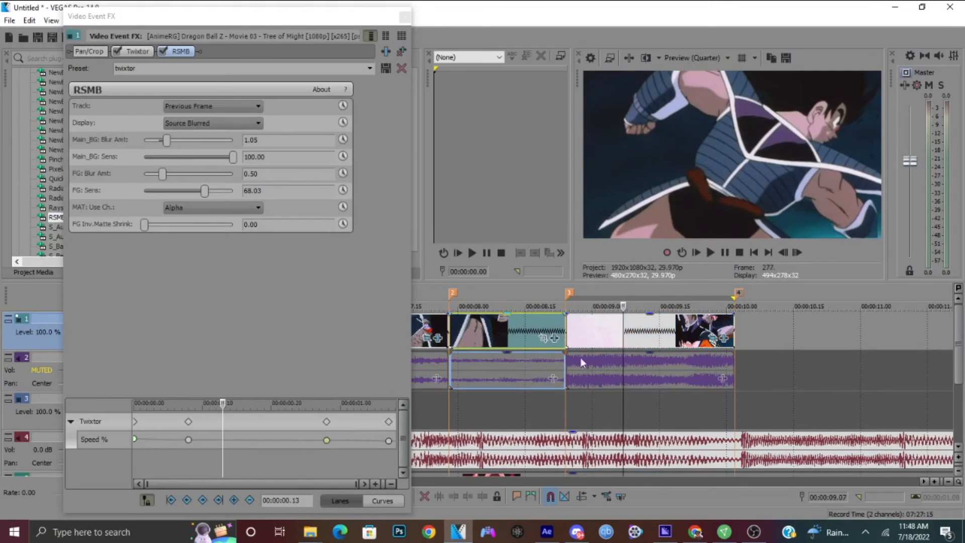
- Play back the third clip's full range from 00:00:08.24 to 00:00:10.02 with the blur applied, and close the effect settings
left_click_drag(566, 411, 732, 406)
left_click(566, 404)
key("space")
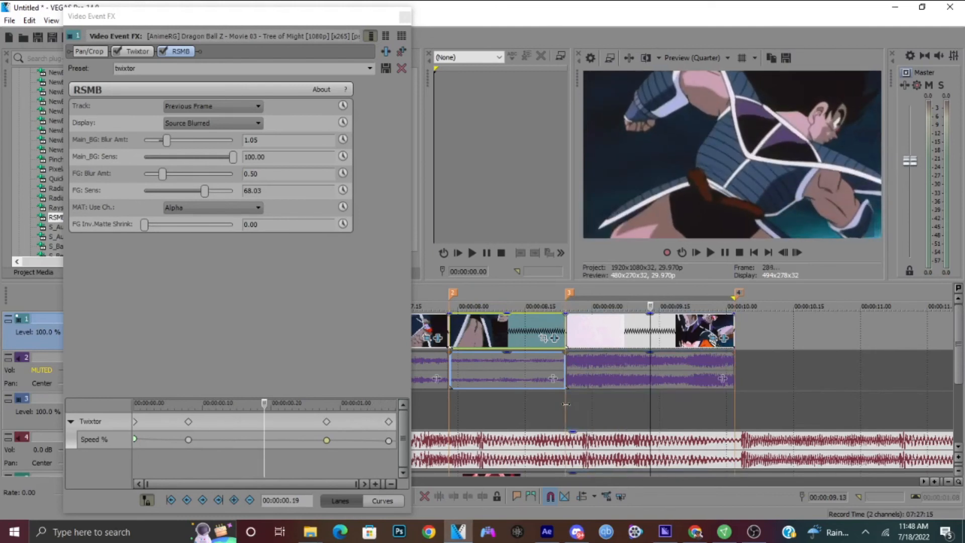
key("space")
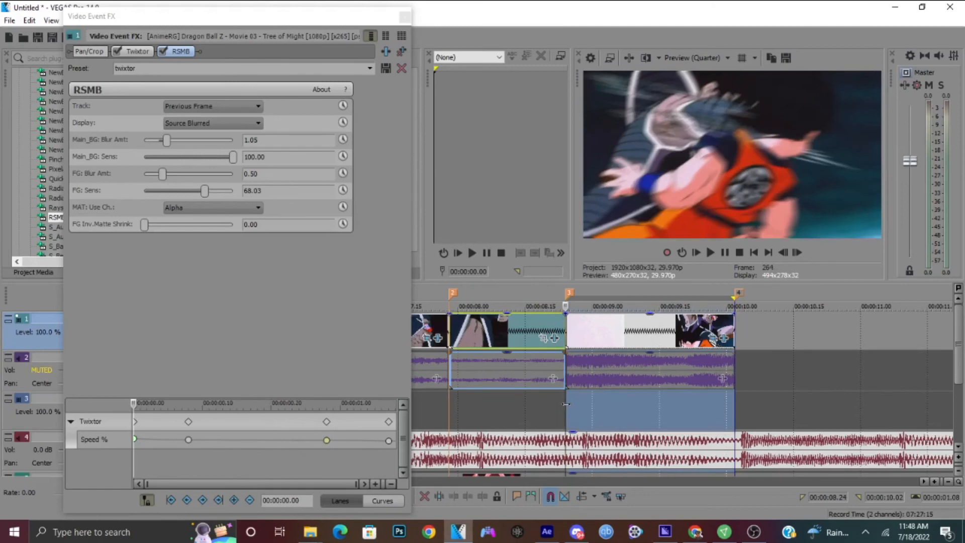
key("space")
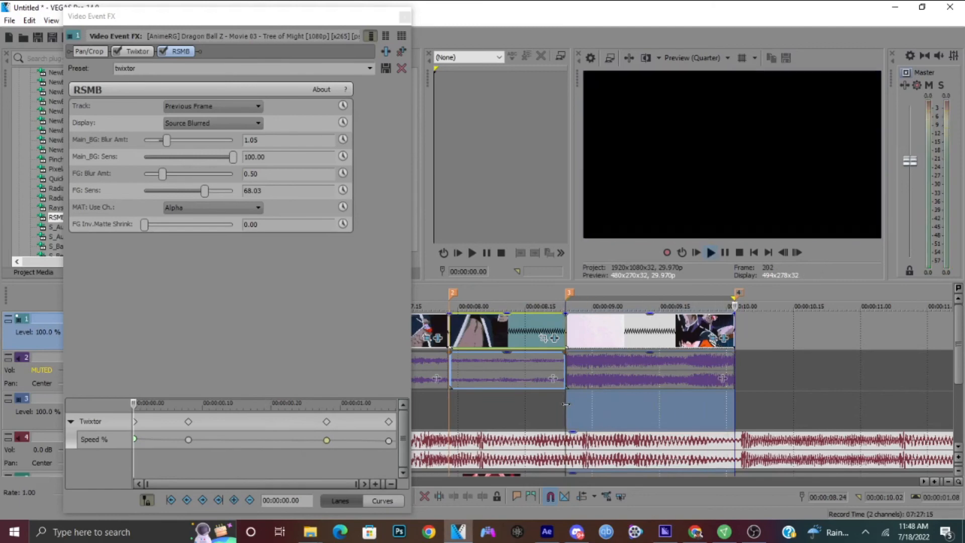
key("space")
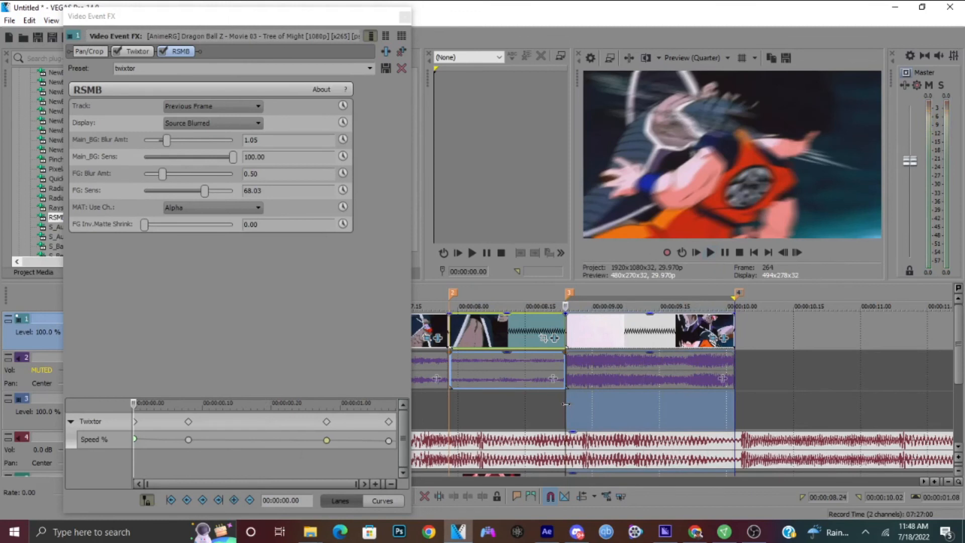
left_click(405, 17)
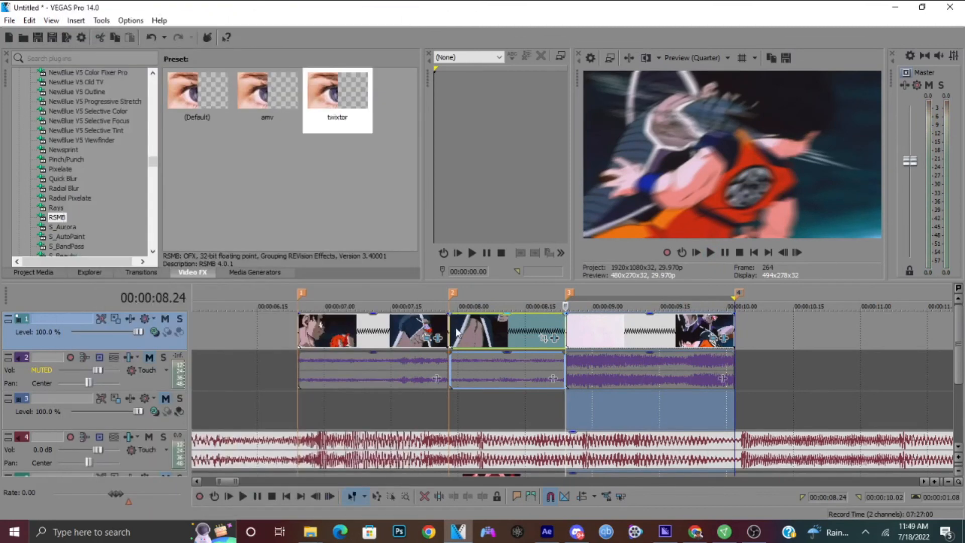
- Play back the second, first and third clips from their starts to compare their speed ramps
left_click(454, 332)
key("space")
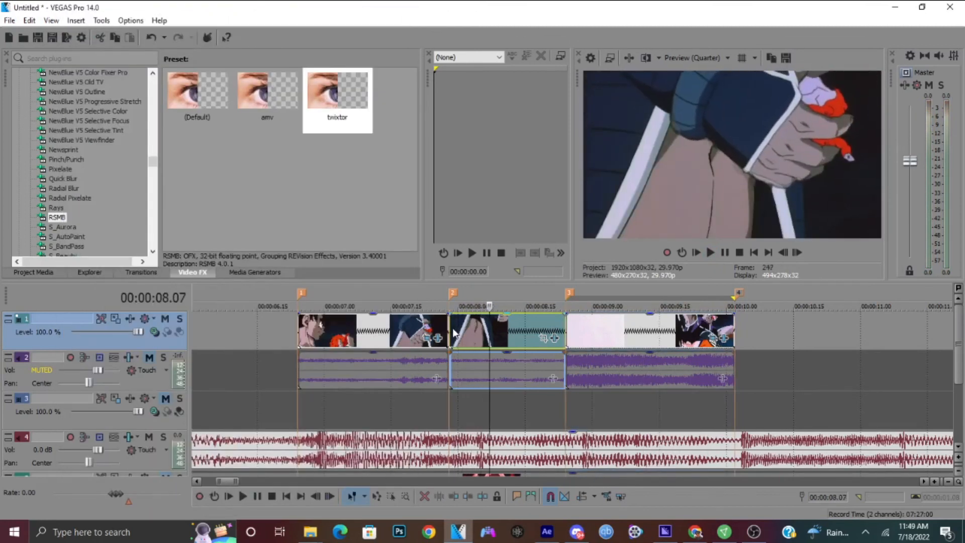
left_click(294, 327)
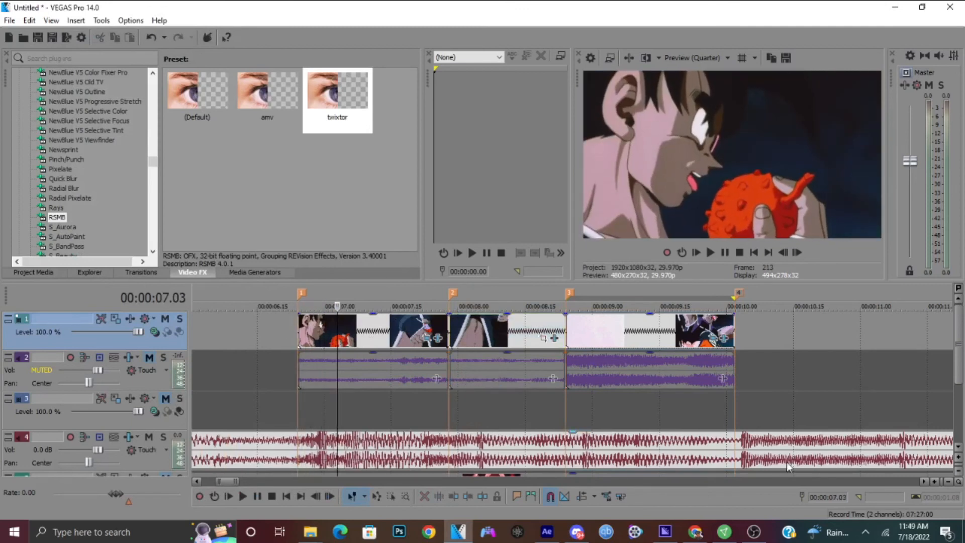
left_click(571, 330)
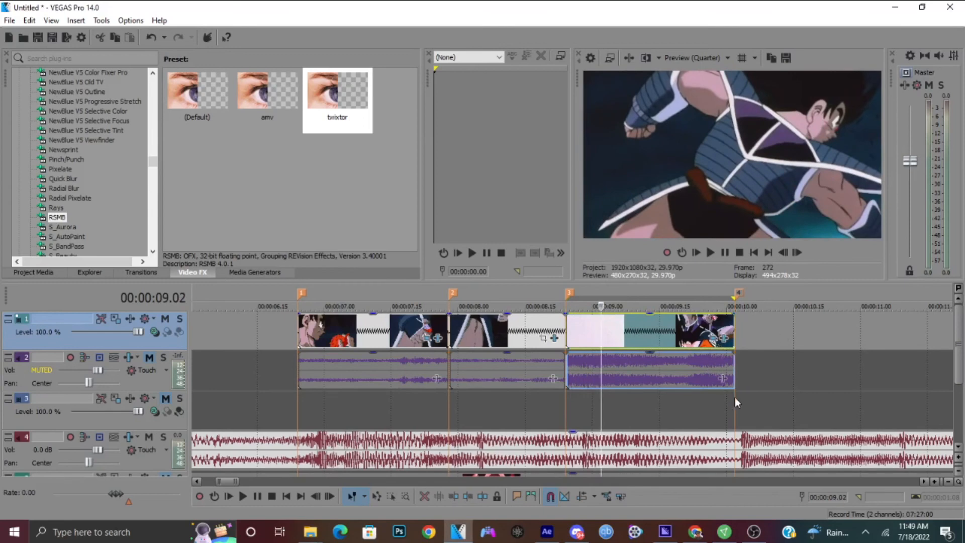
- Select the range from 00:00:06.24 to 00:00:10.02 over all three clips and open the render settings
scroll(735, 397, "down", 3)
left_click_drag(635, 411, 413, 387)
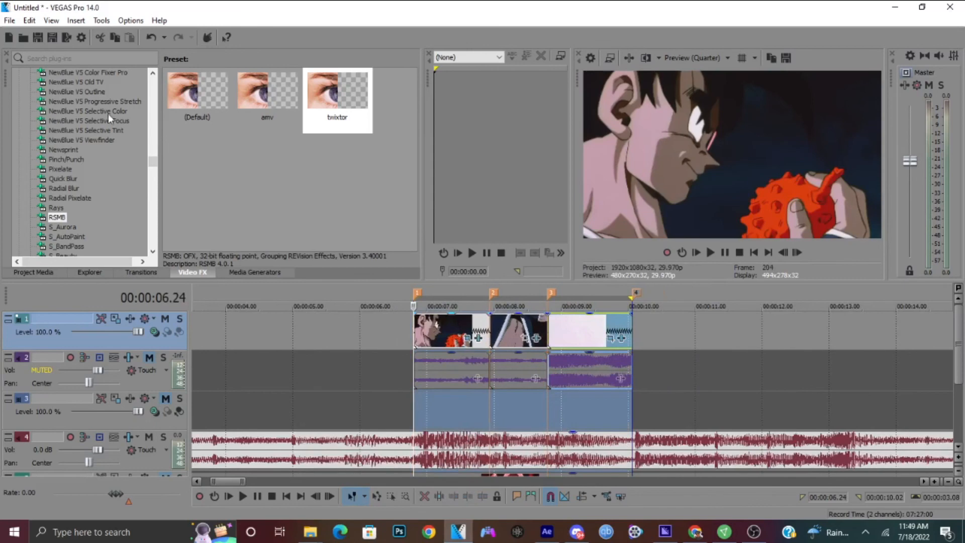
left_click(8, 20)
left_click(30, 115)
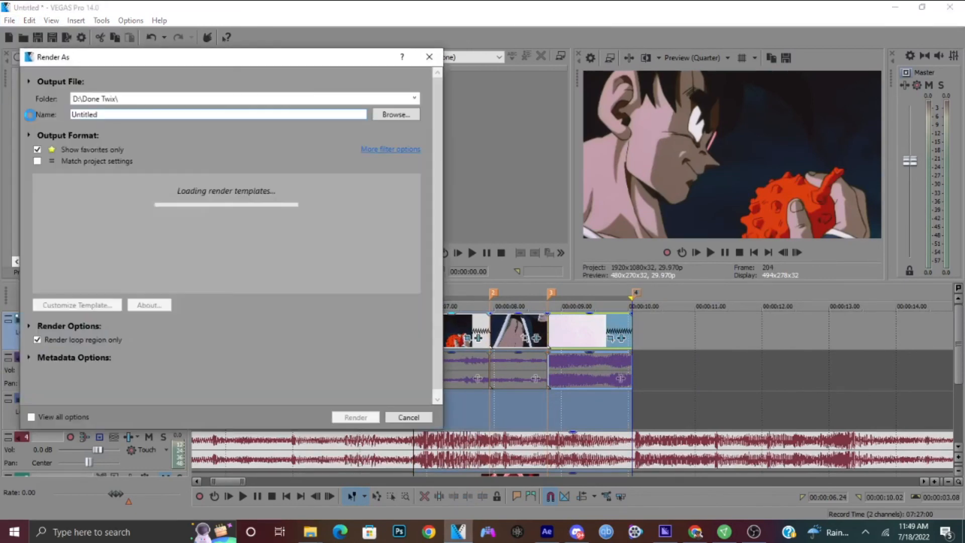
- Leave the render settings and review the project's video properties, including frame size and frame rate
left_click(421, 421)
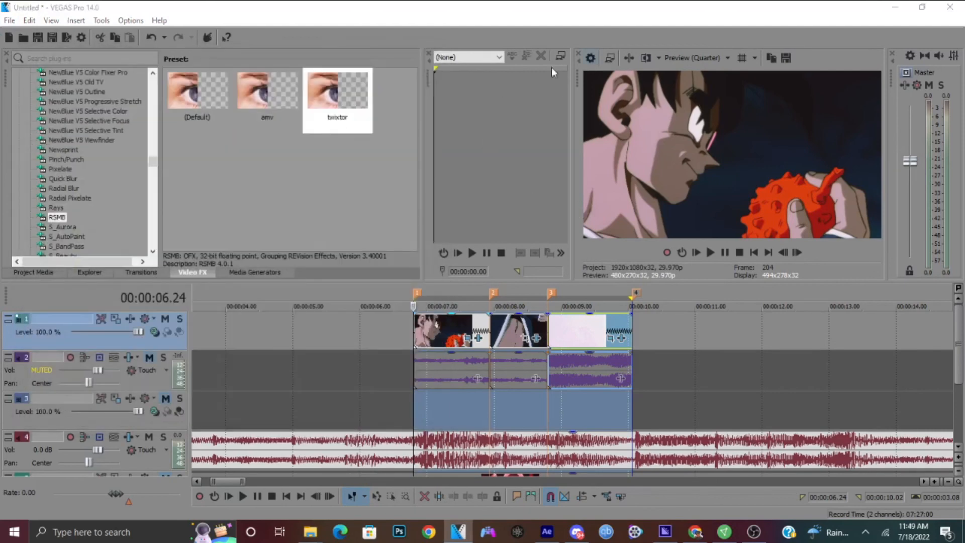
key("alt+Return")
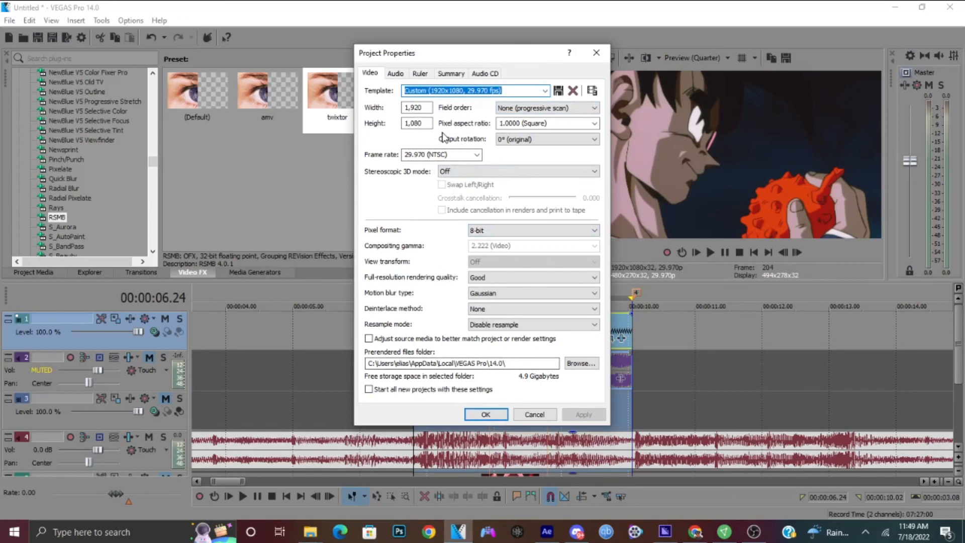
left_click(486, 414)
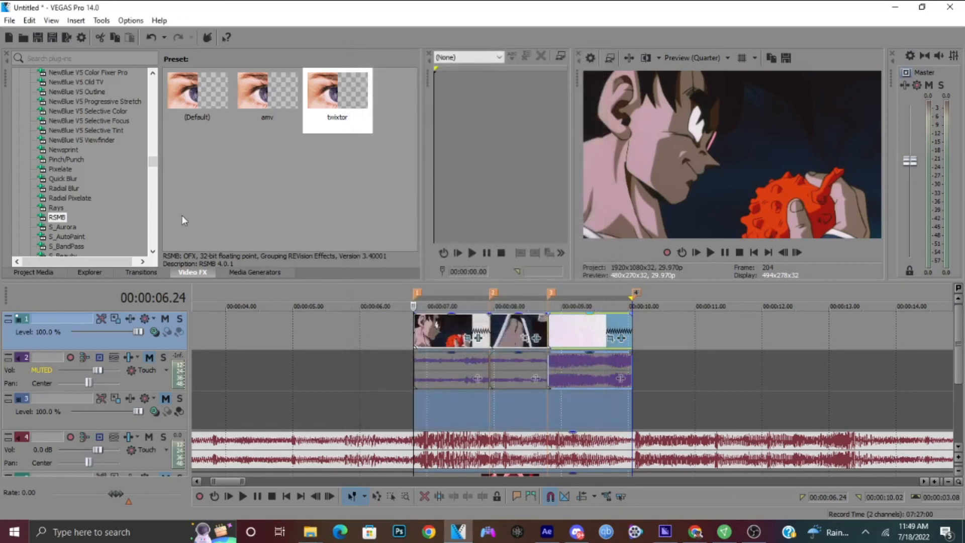
- Reopen the render settings and review the frame rate and frame size options of the Internet 1920x1080-30p template without saving changes
left_click(10, 20)
left_click(33, 111)
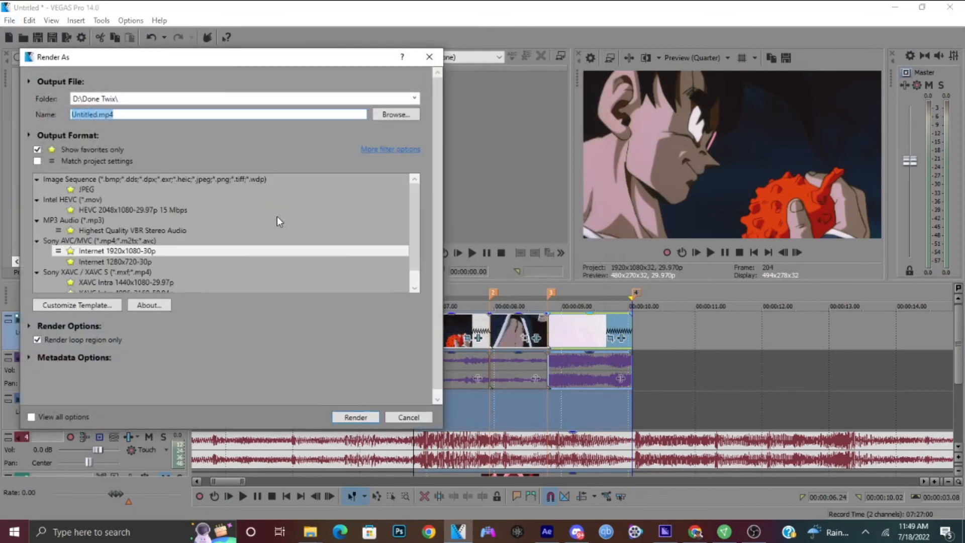
left_click(86, 308)
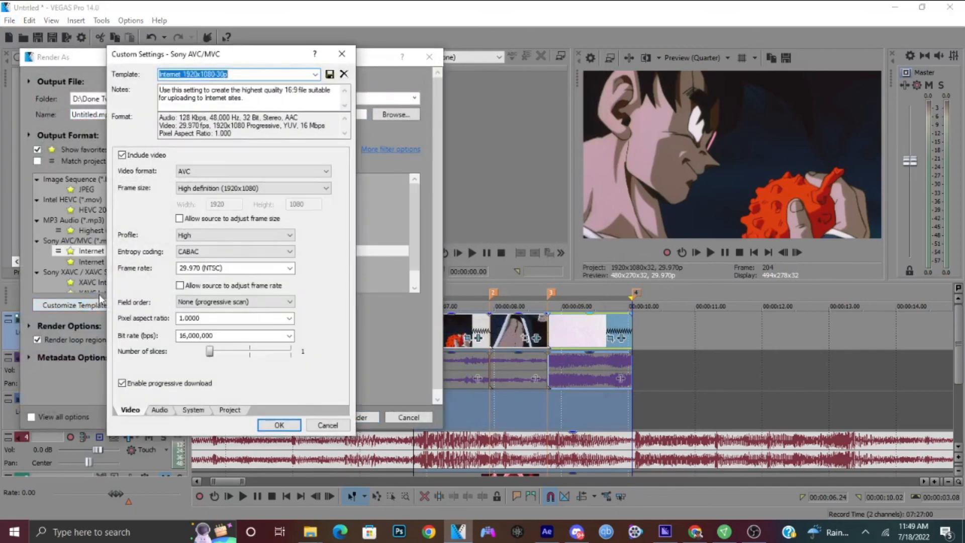
left_click(208, 269)
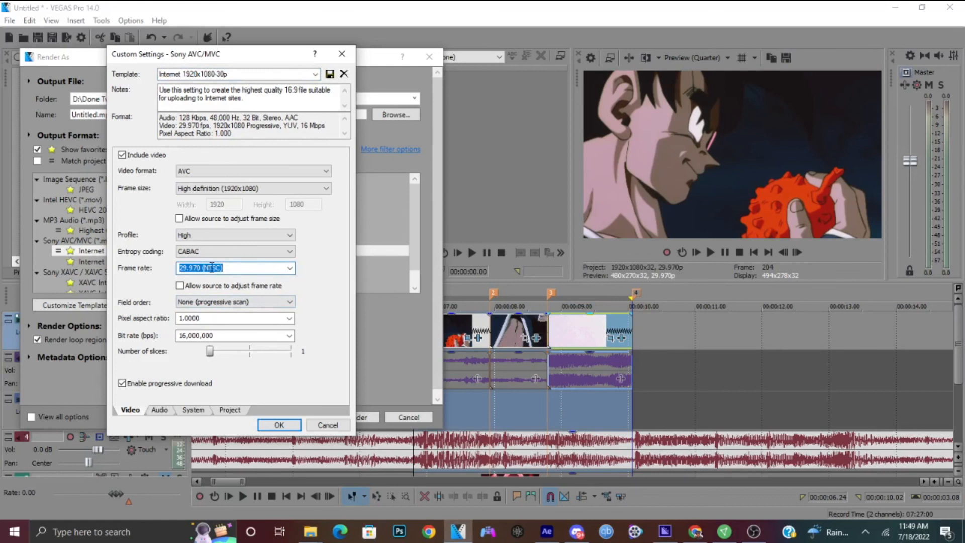
left_click(269, 190)
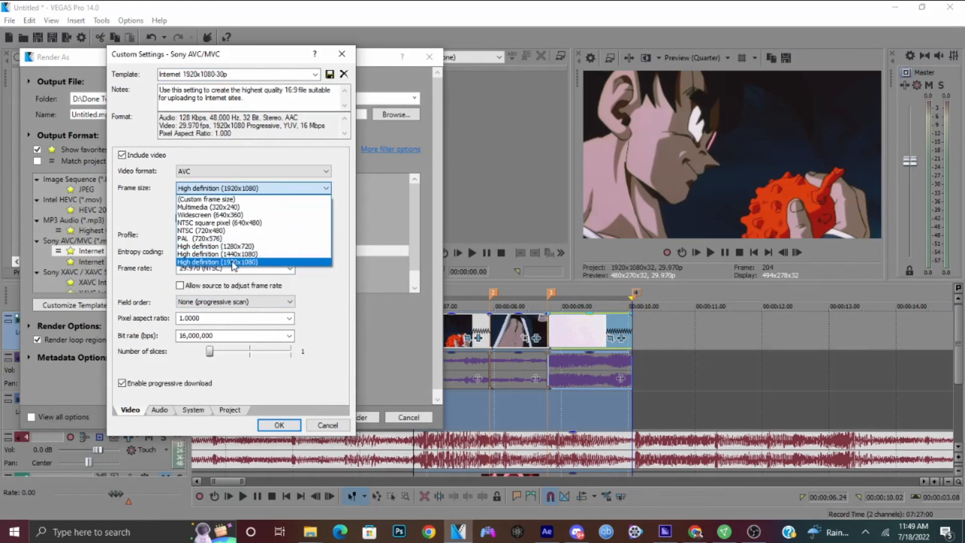
left_click(221, 199)
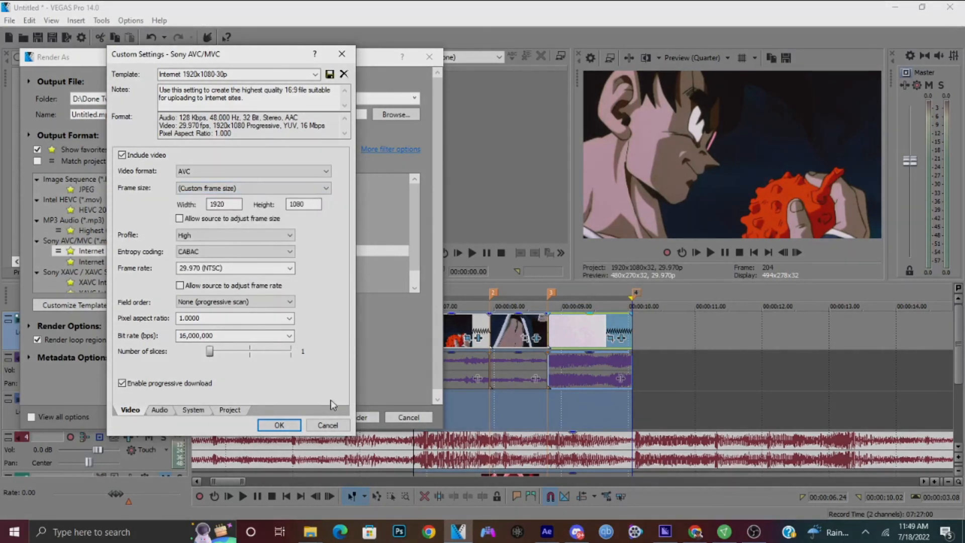
left_click(329, 425)
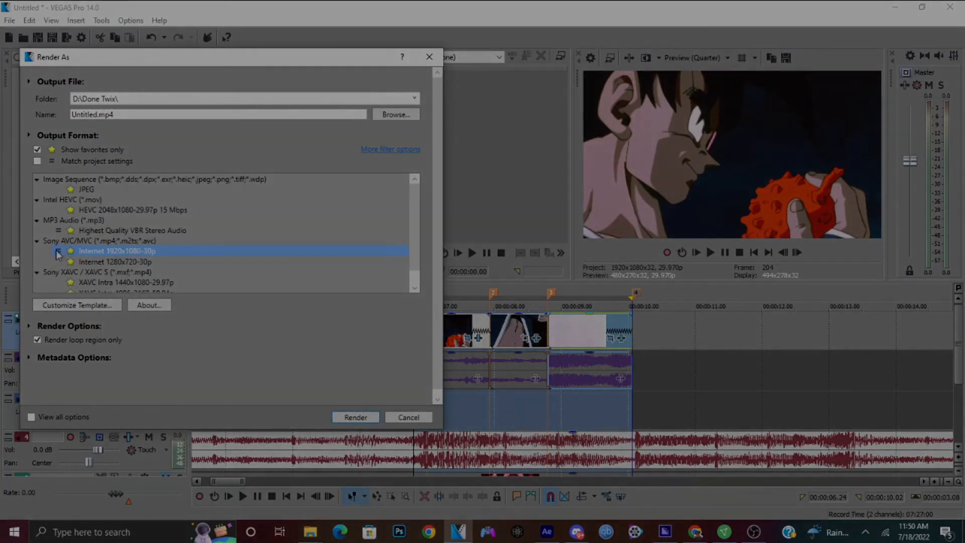
- Name the output file twix and render the selected range with the Internet 1920x1080-30p template
left_click(148, 114)
key("ctrl+a")
type("te")
key("BackSpace")
type("wix")
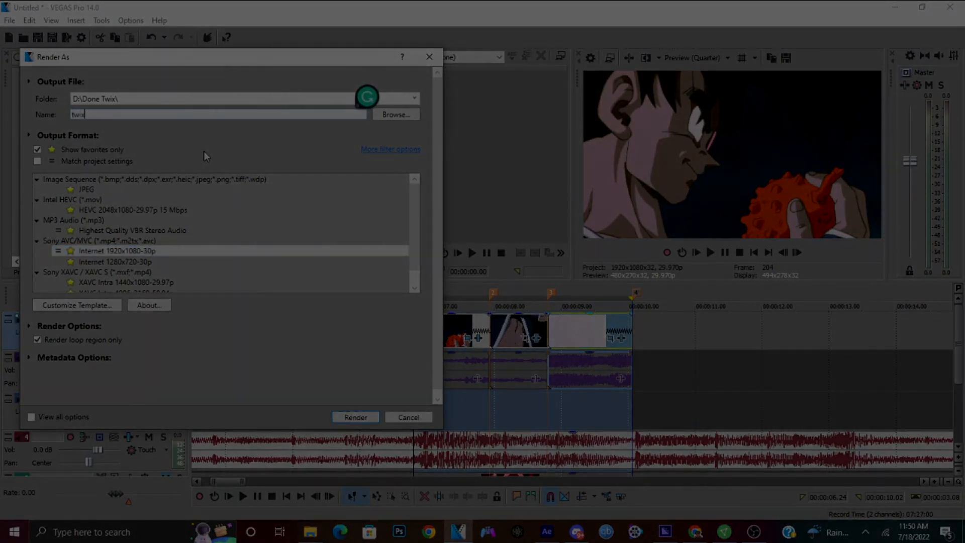
key("Return")
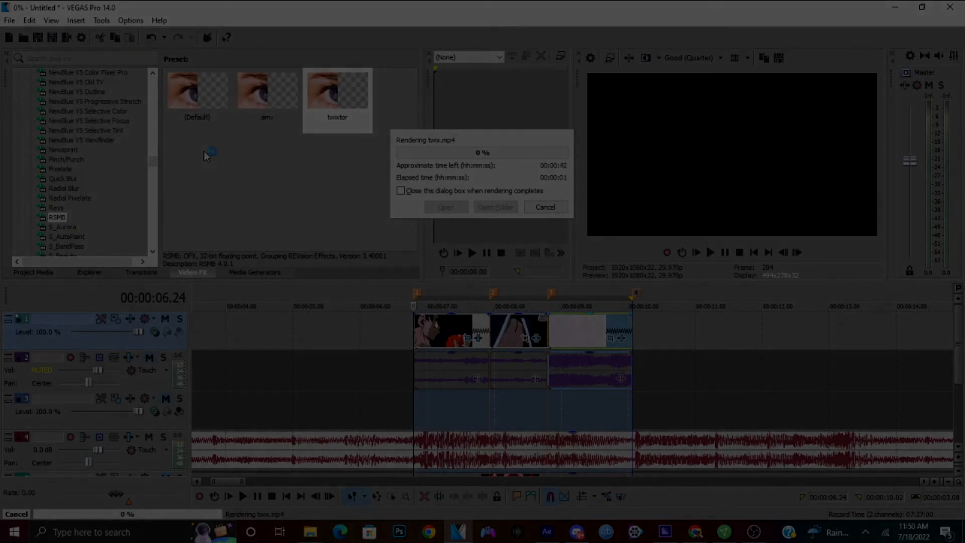